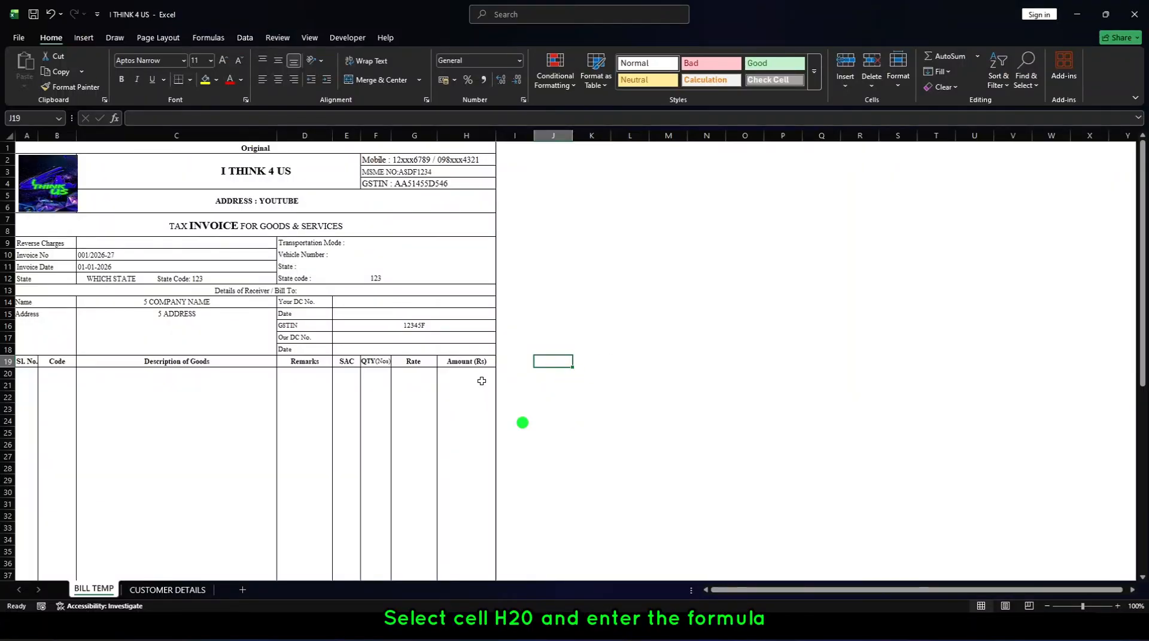
Enter the formula =IF(OR(F20="",G20=""),"",F20*G20) in cell H20 of the Amount column.
left_click(457, 376)
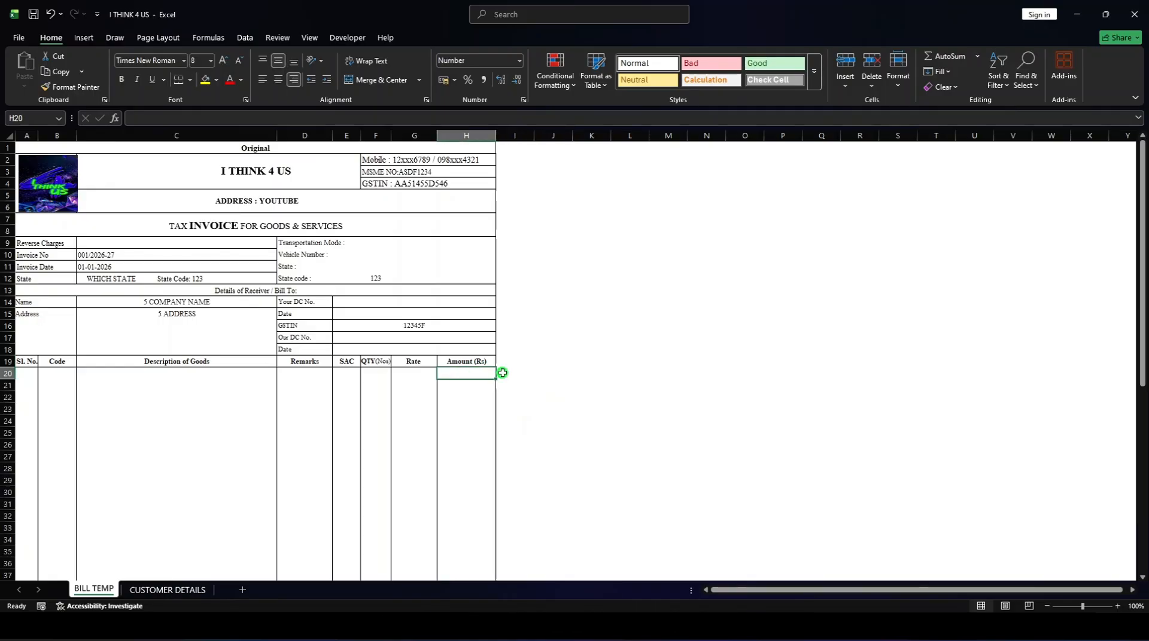
type("=")
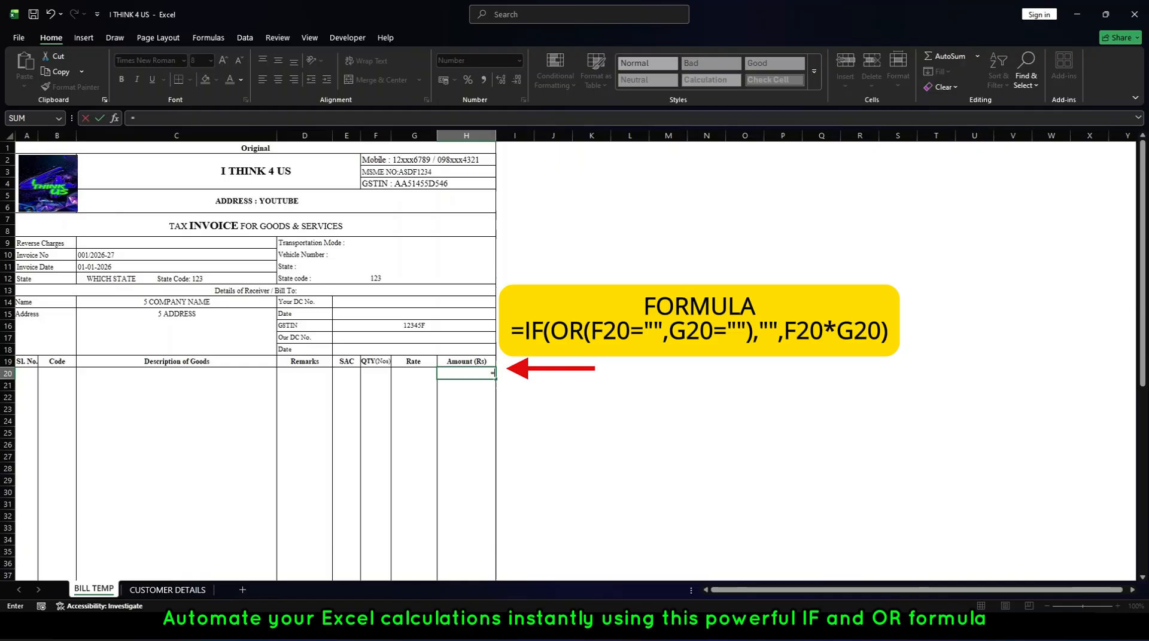
type("IF")
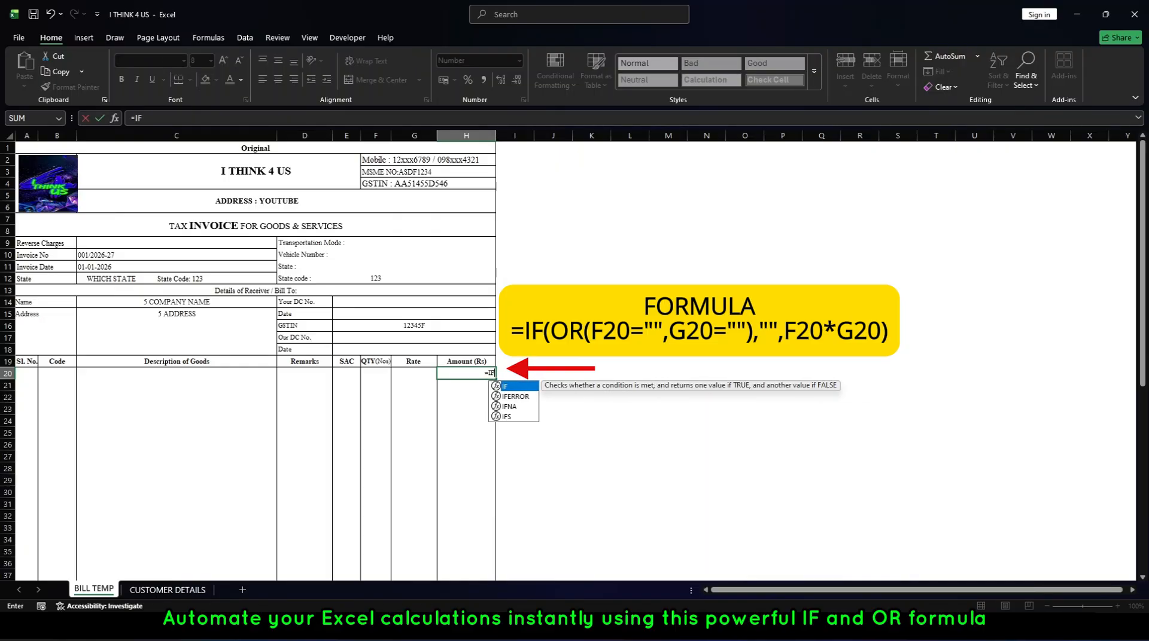
type("(O")
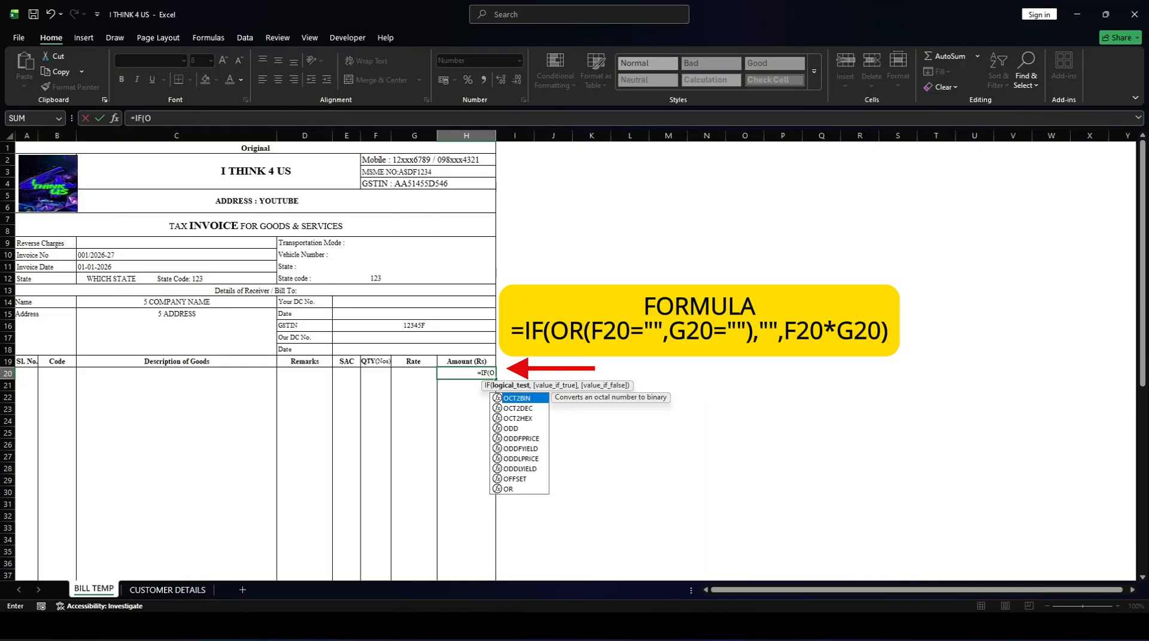
type("R(")
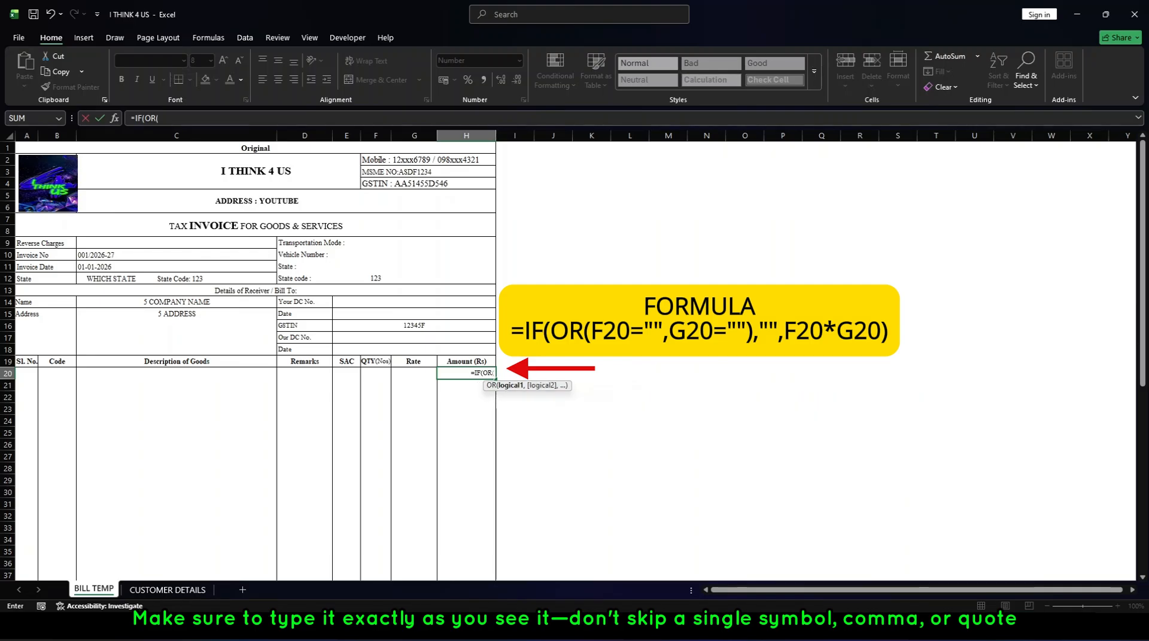
type("F20")
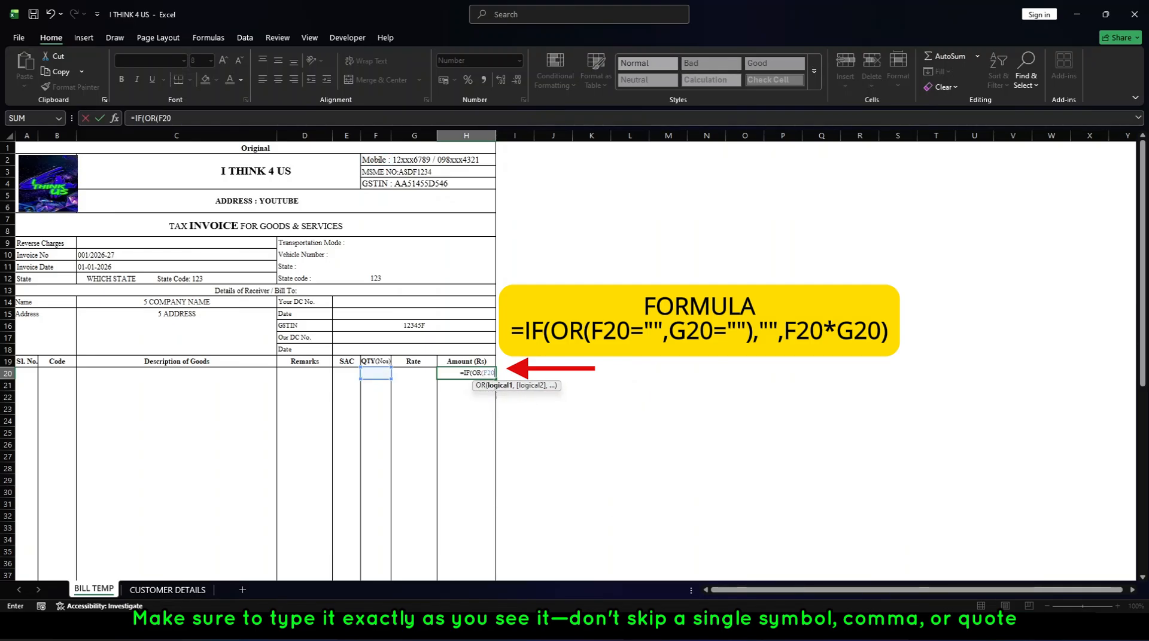
type("=\"")
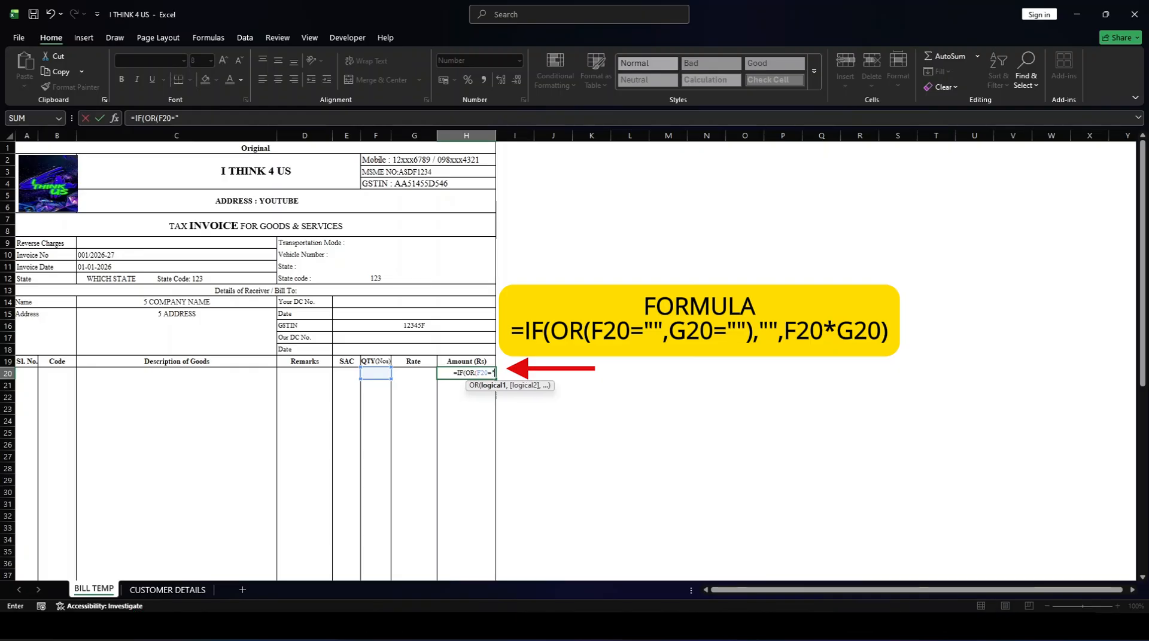
type("\",")
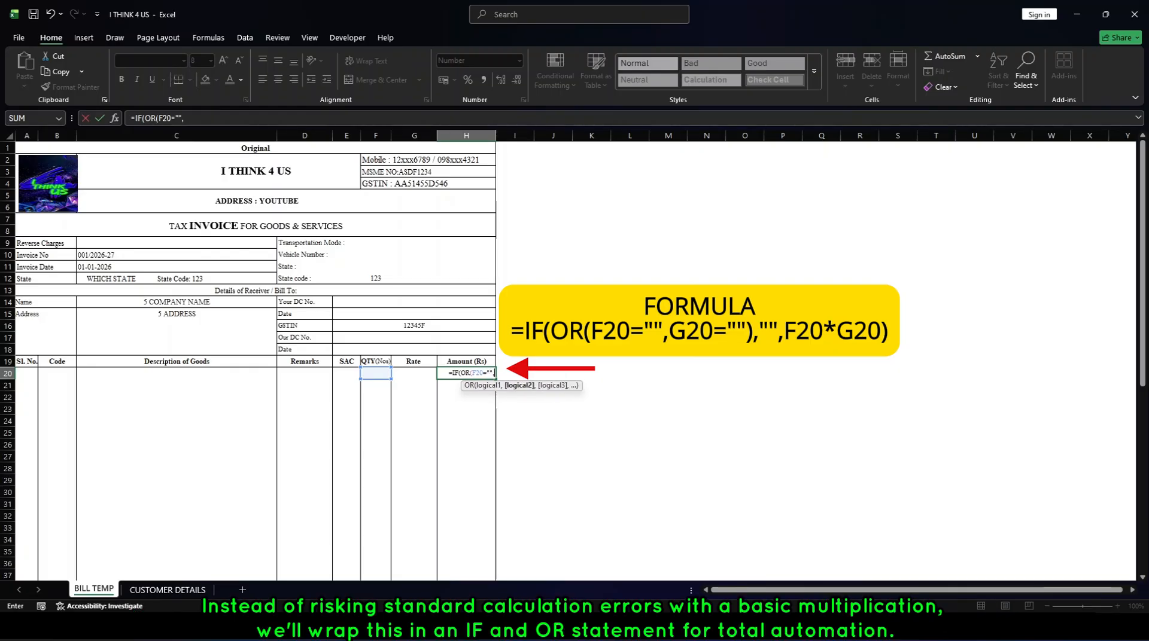
type("G20=")
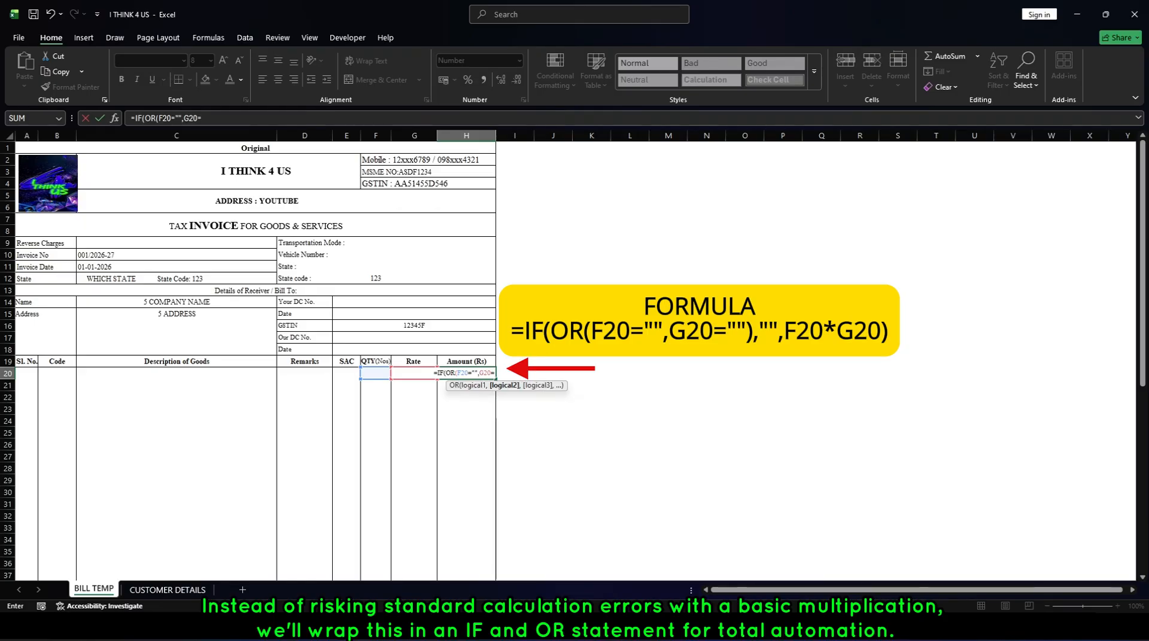
type("\"\"")
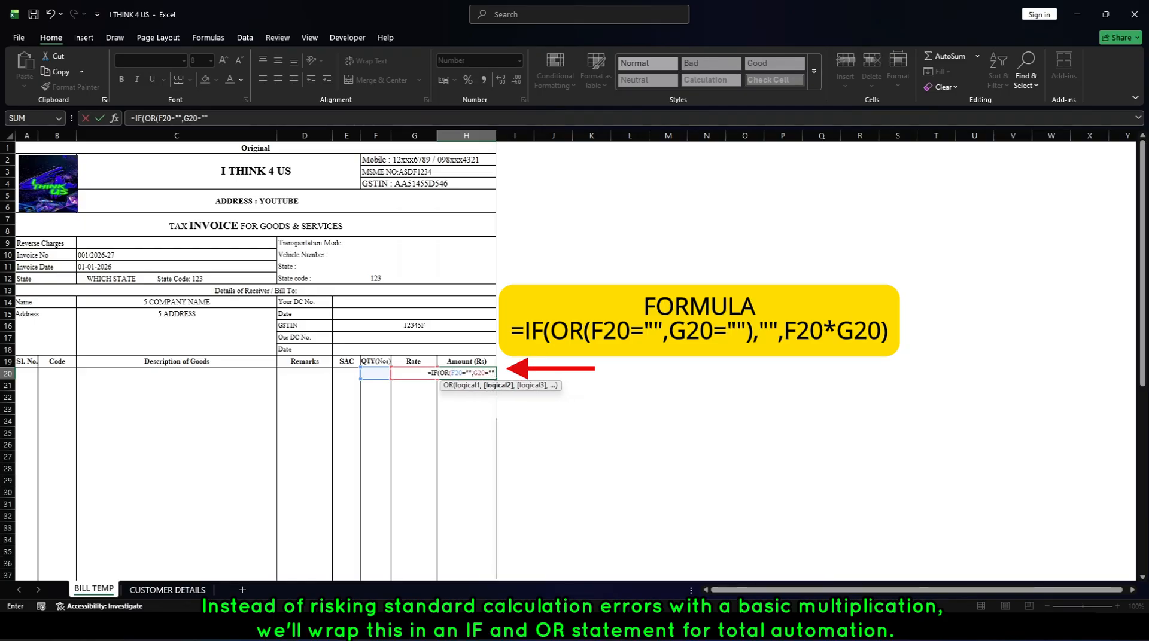
type(")")
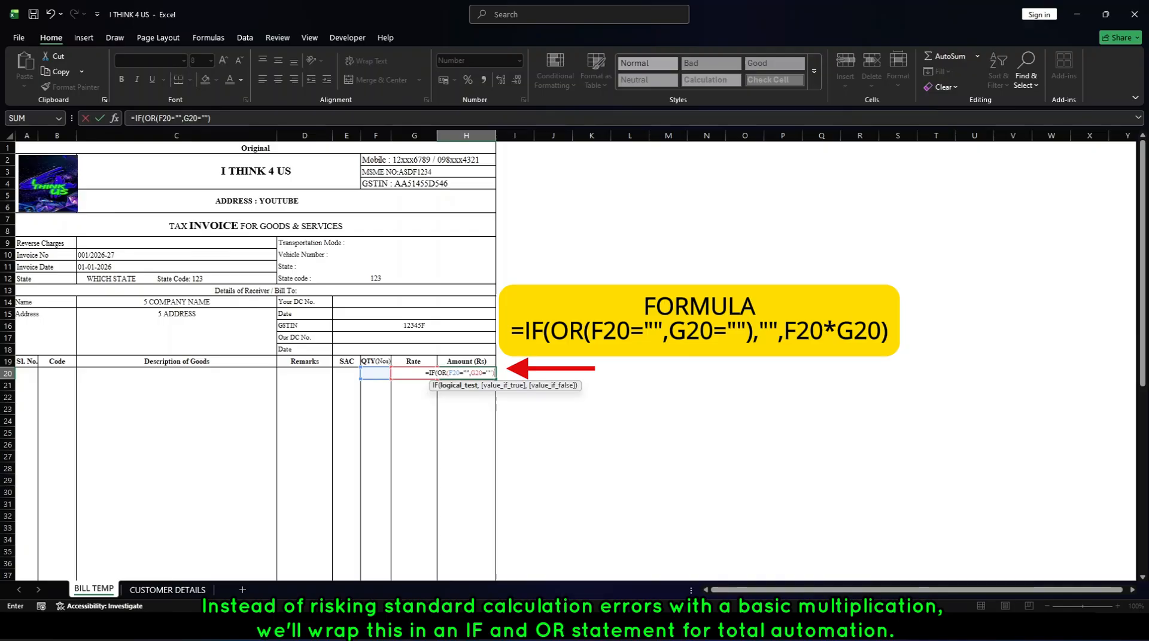
type(",\"\"")
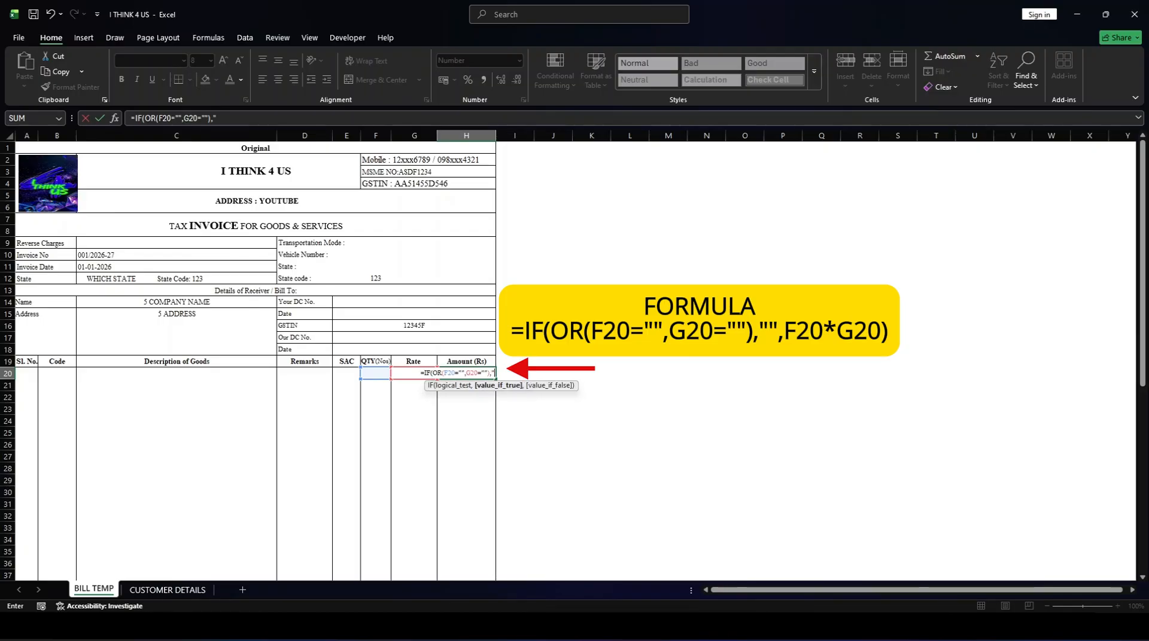
type(",")
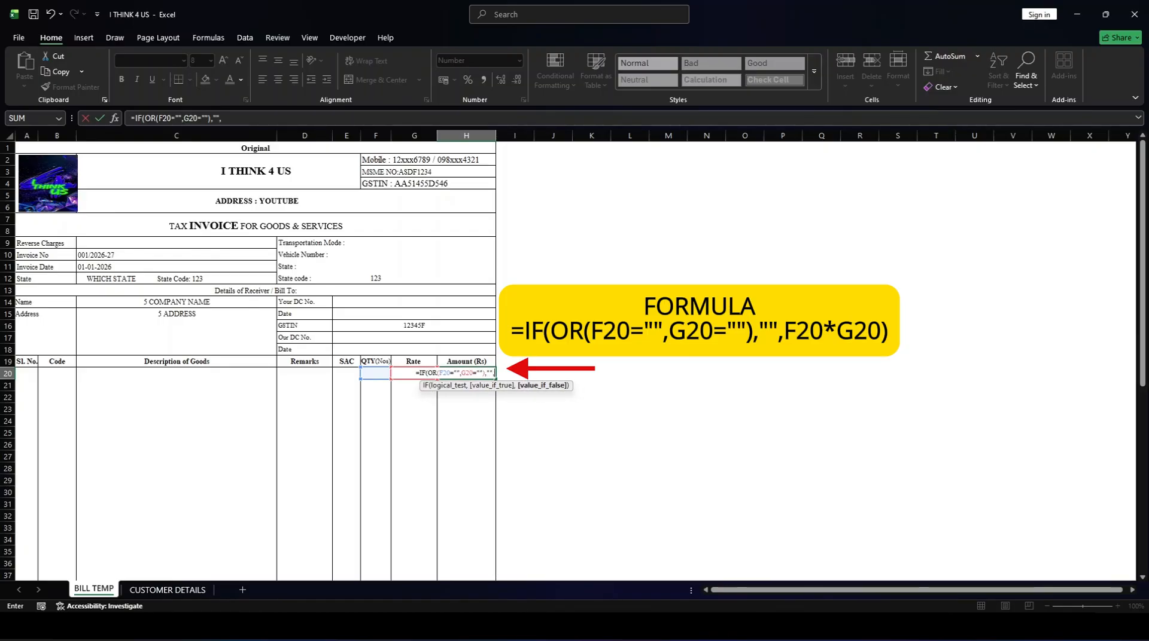
type("F")
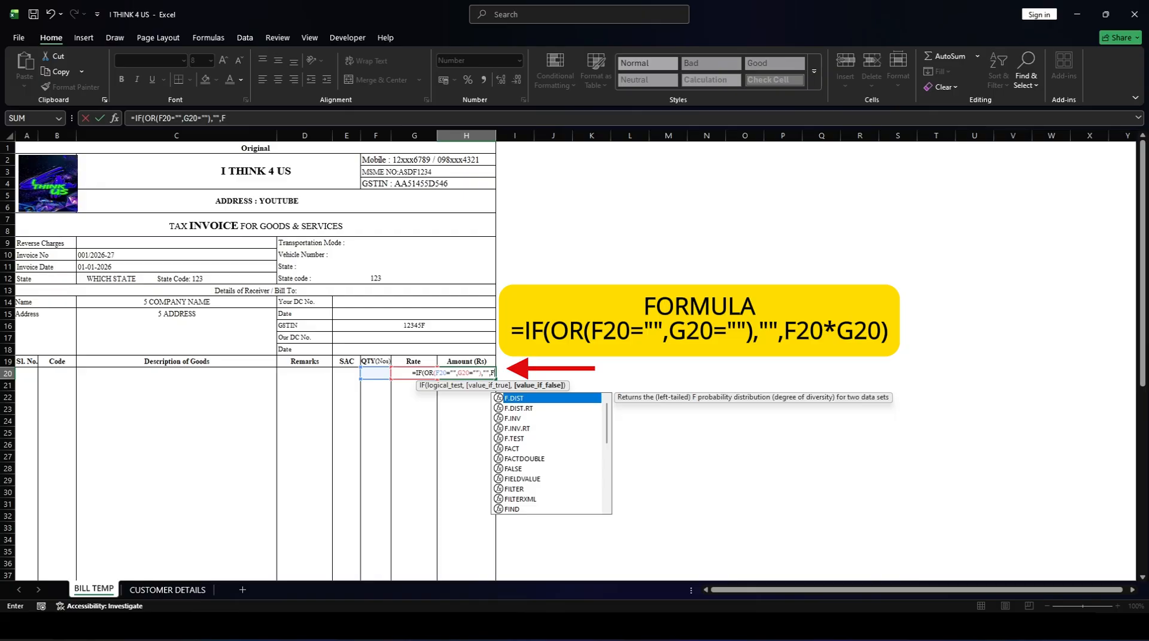
type("20")
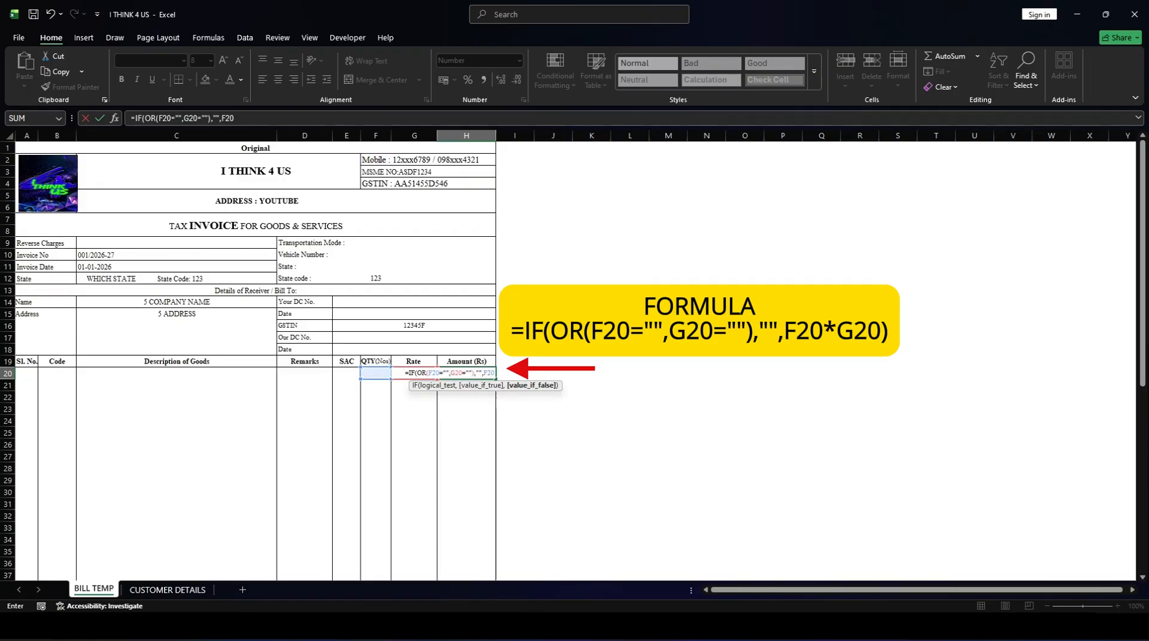
type("*G")
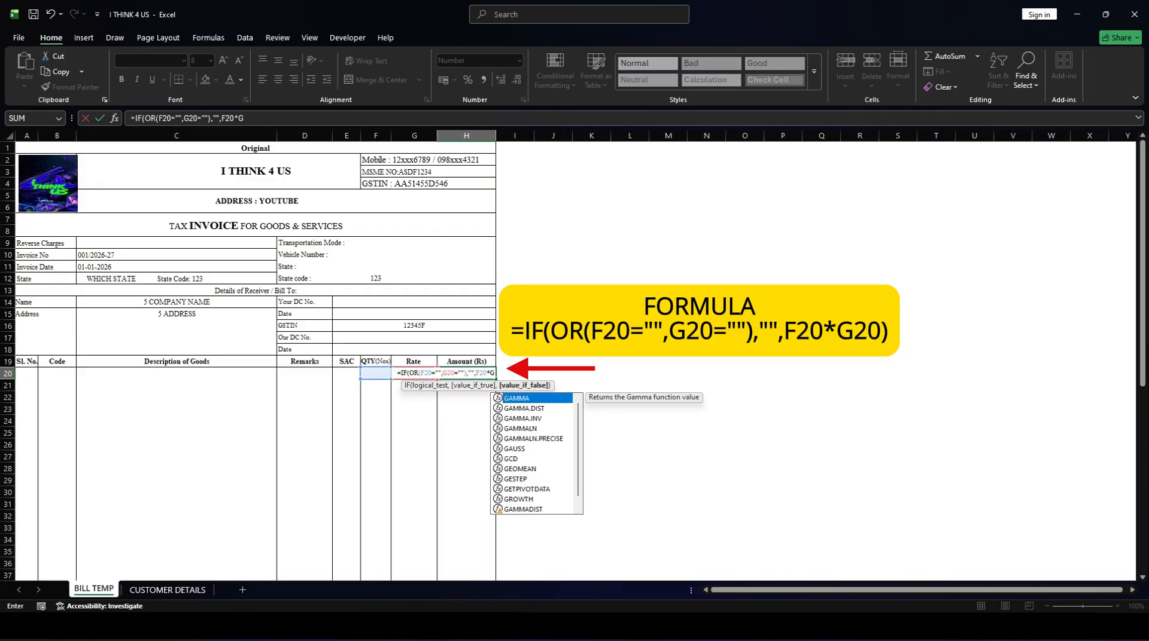
type("20")
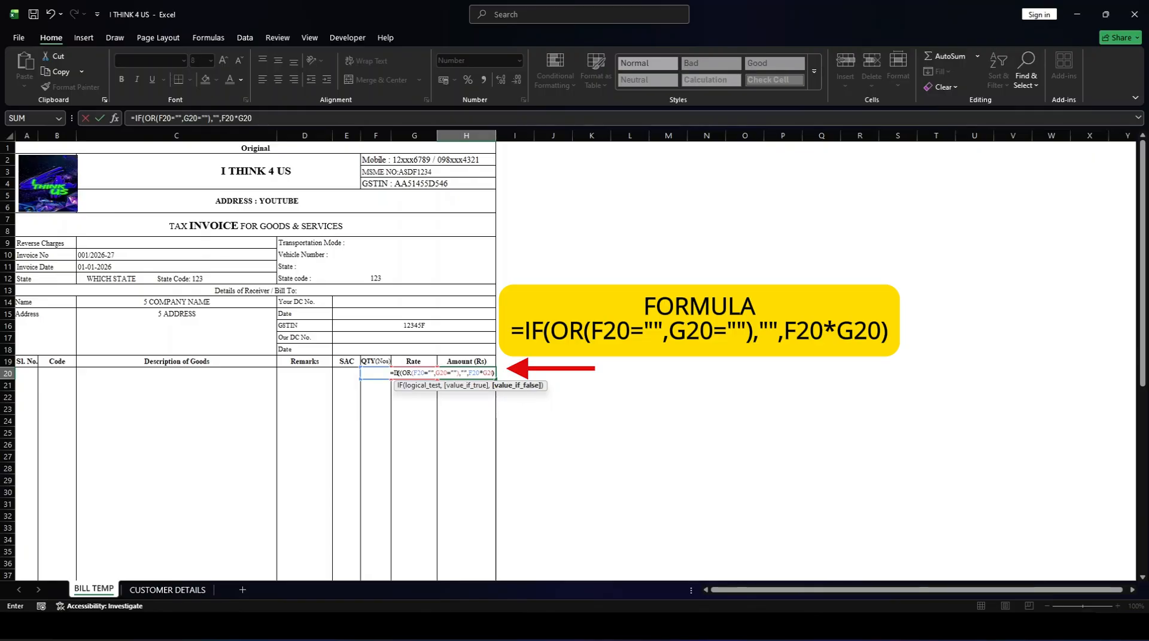
type(")")
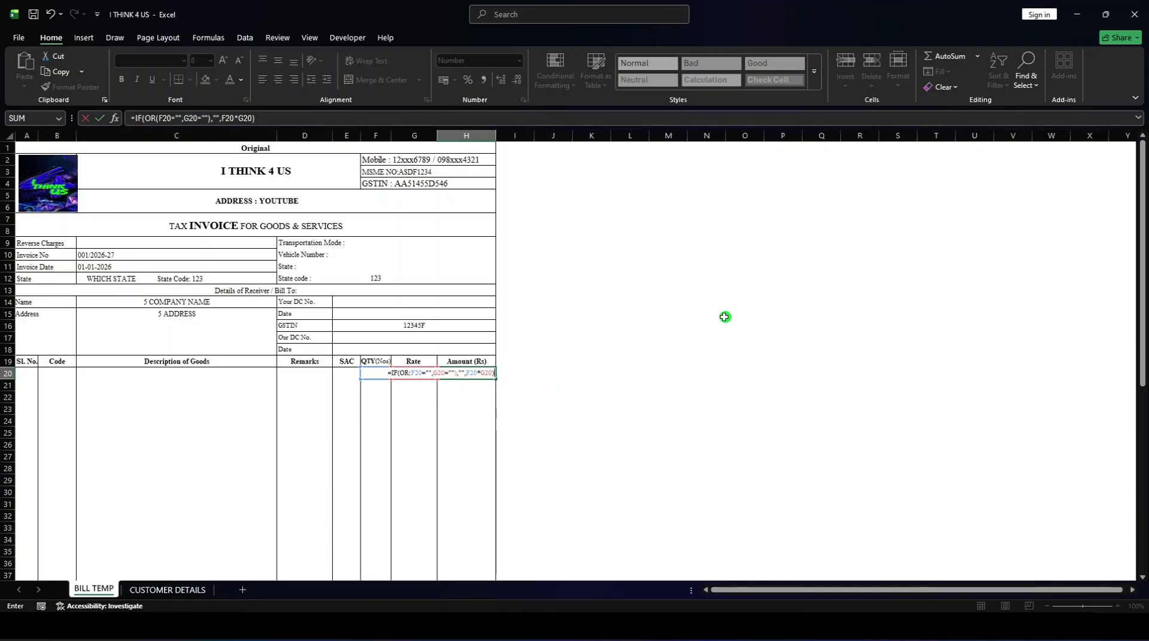
key("Return")
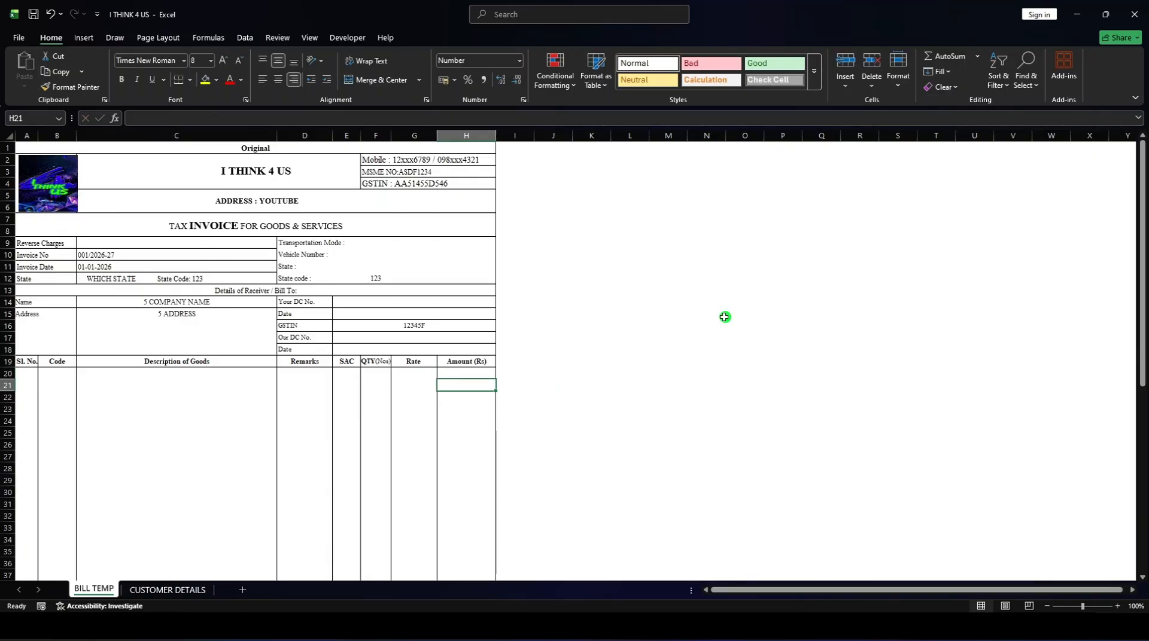
Fill the formula from cell H20 down the Amount column to cell H51.
left_click(458, 374)
scroll(496, 359, "down", 2)
scroll(489, 335, "down", 2)
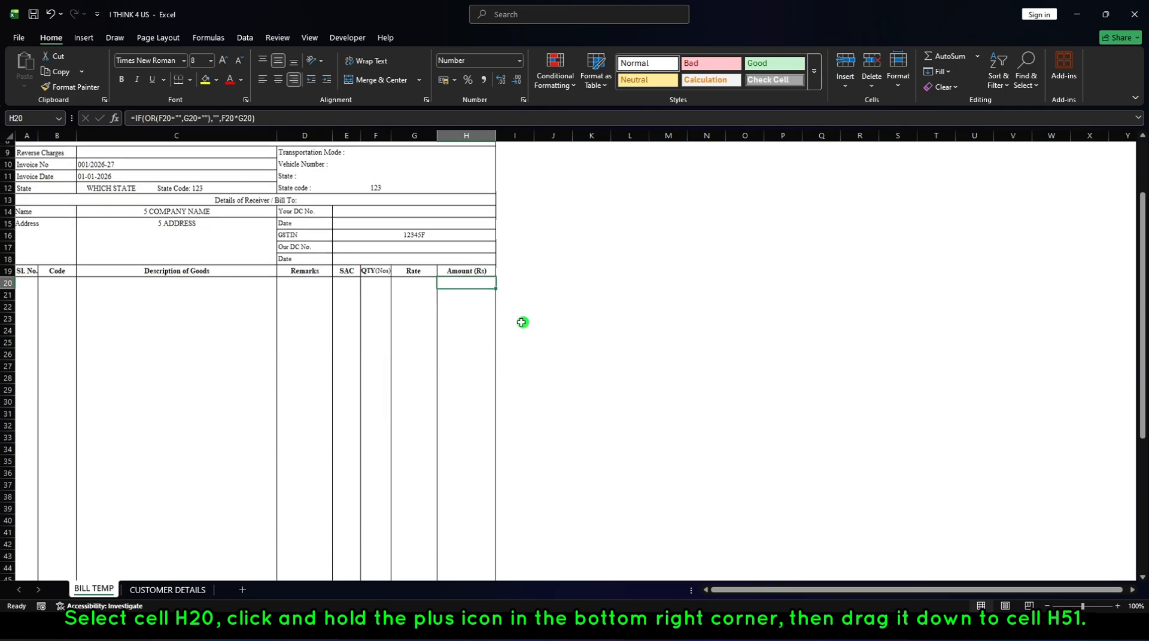
left_click_drag(497, 238, 491, 518)
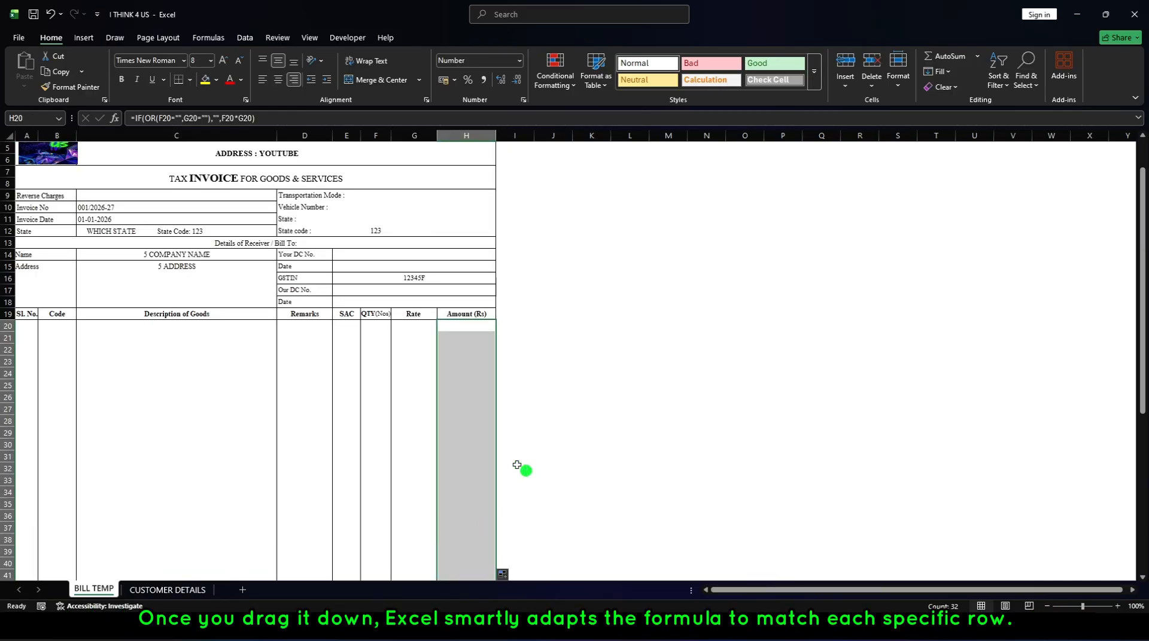
Enter a quantity of 1 in F20 and a rate of 100 in G20 to test the amount formula.
scroll(524, 468, "up", 5)
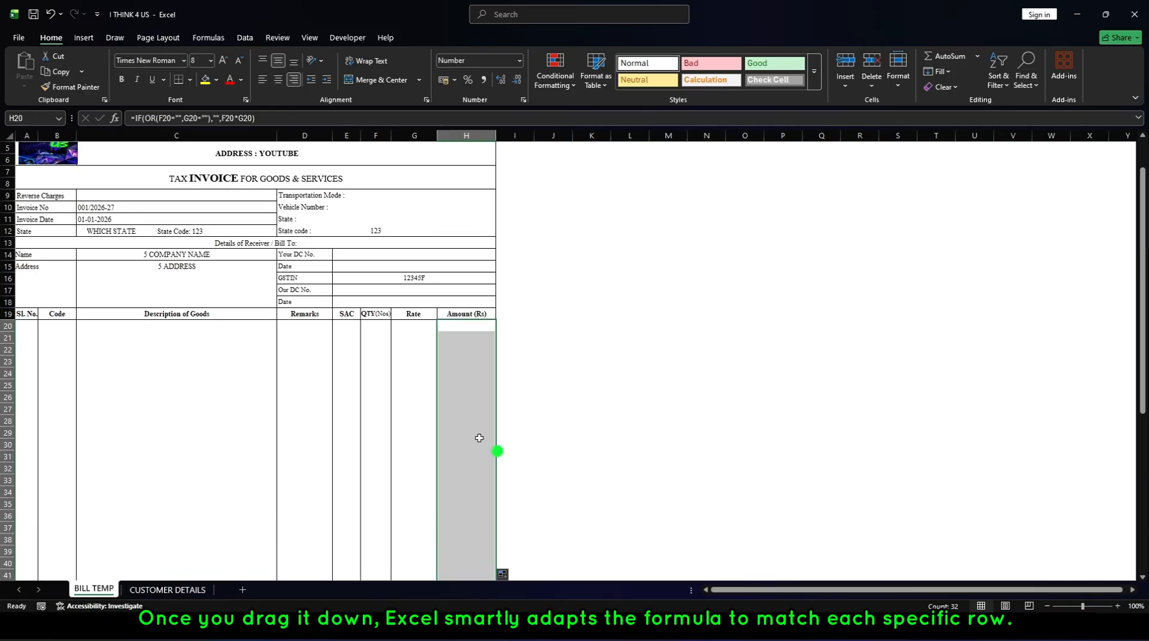
left_click(426, 322)
type("1")
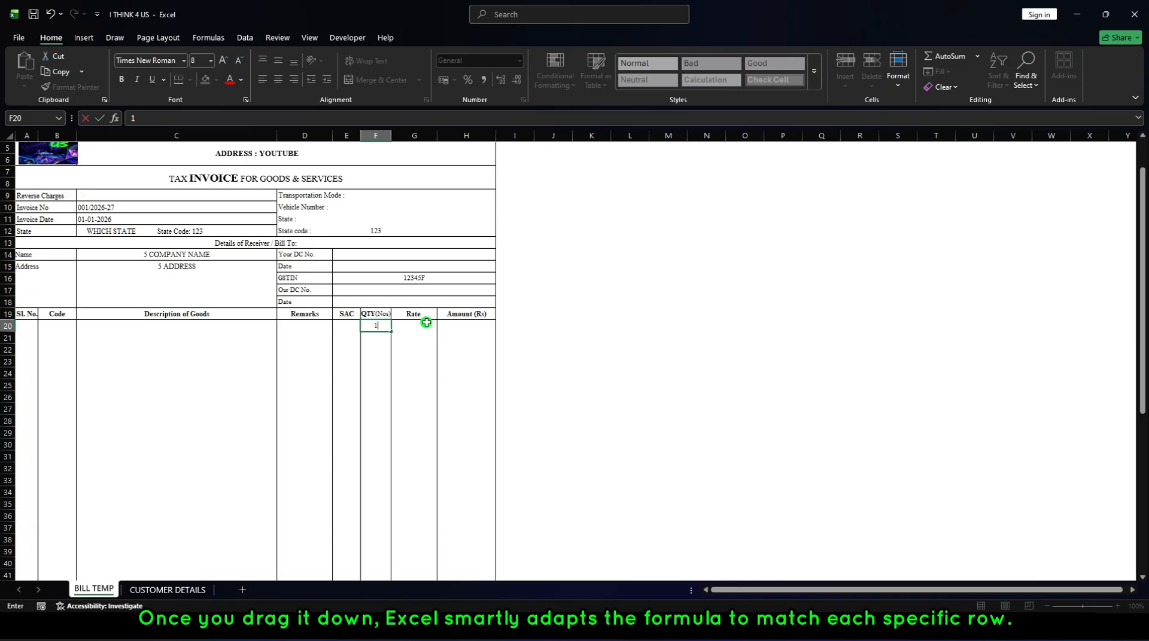
key("Right")
type("100")
key("Right")
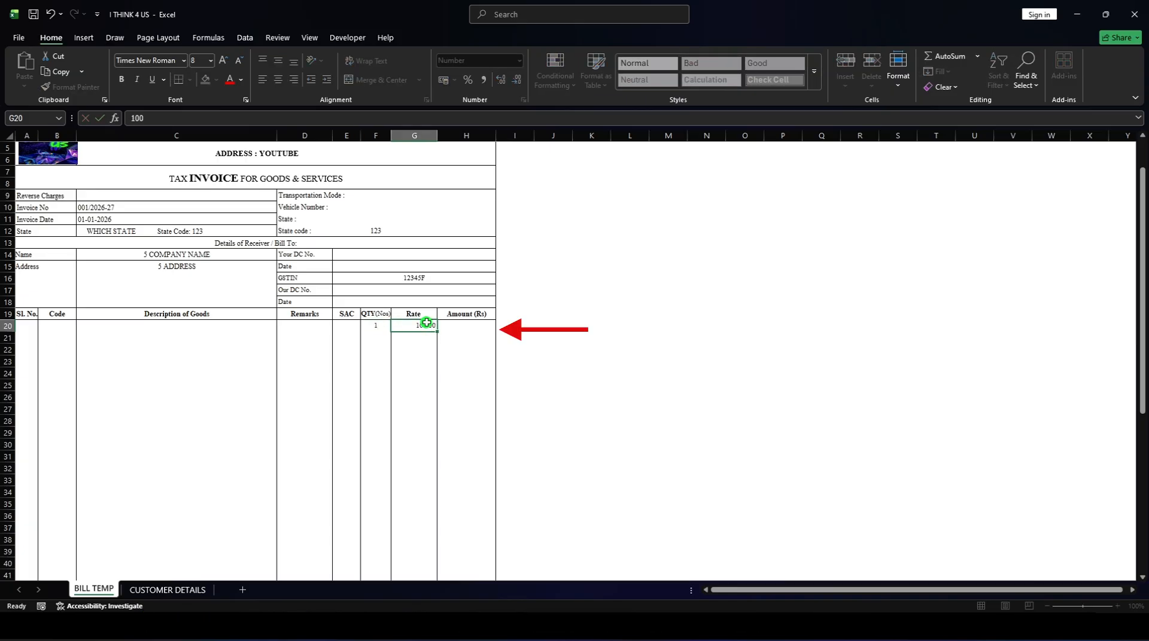
key("Return")
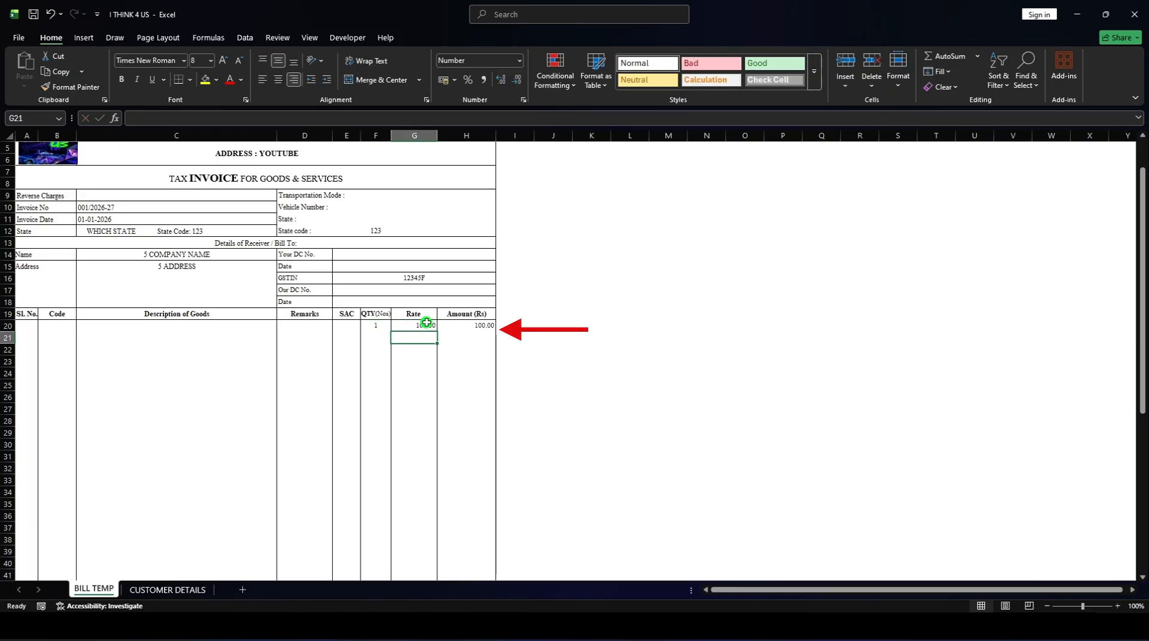
Enter a quantity of 25 in F21 and a rate of 25 in G21 for the second invoice line.
left_click(378, 338)
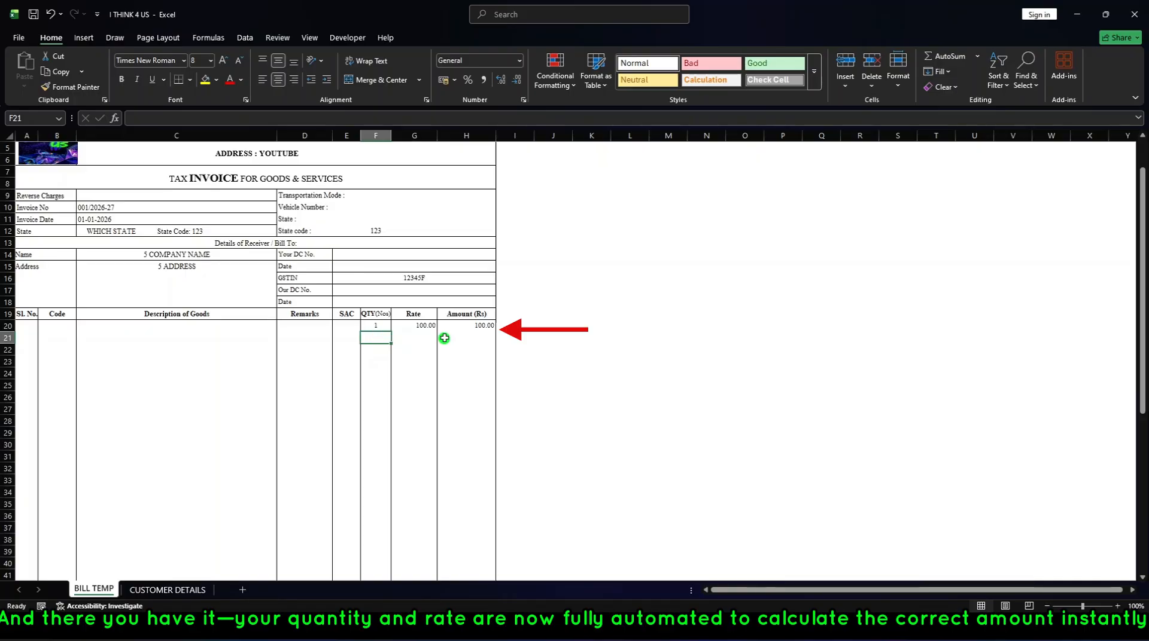
type("2")
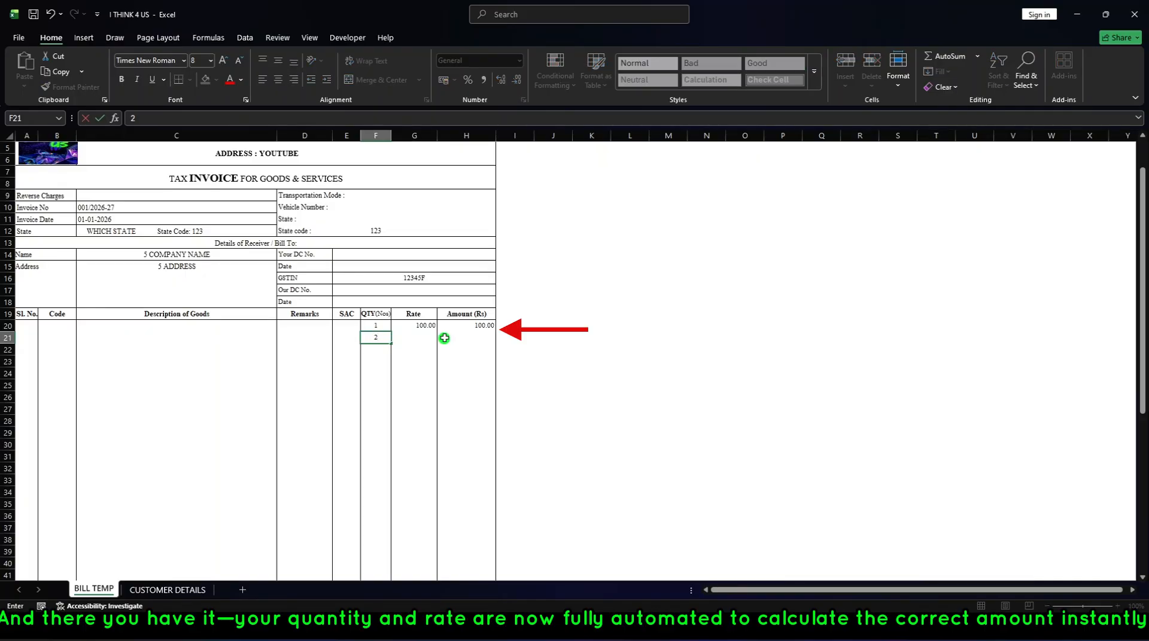
type("5")
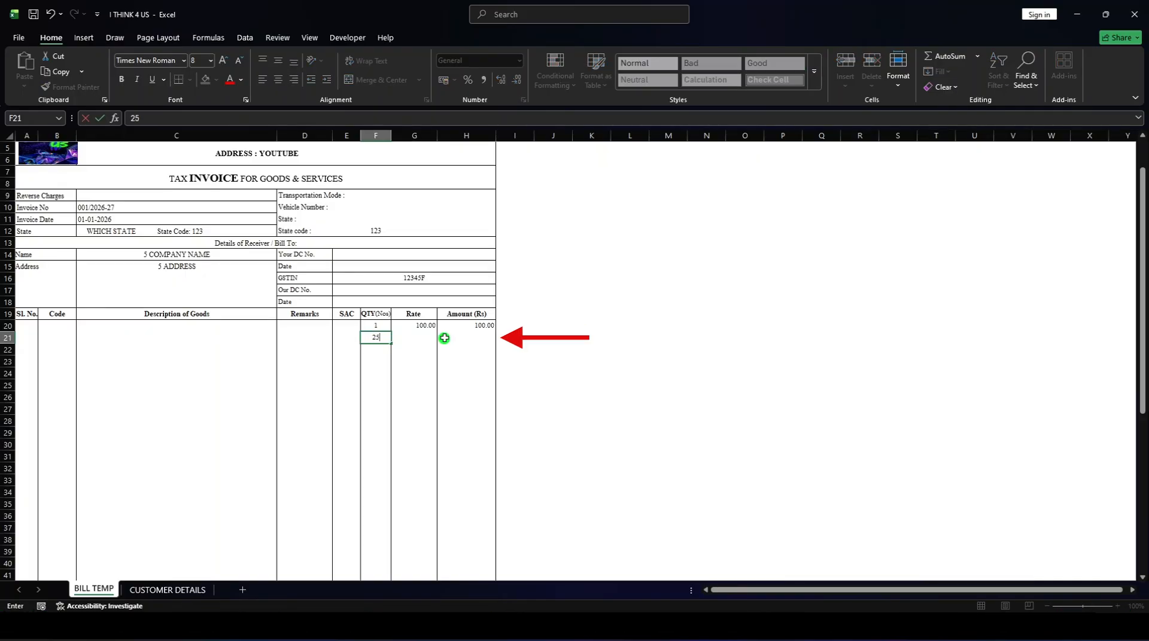
key("Tab")
type("2")
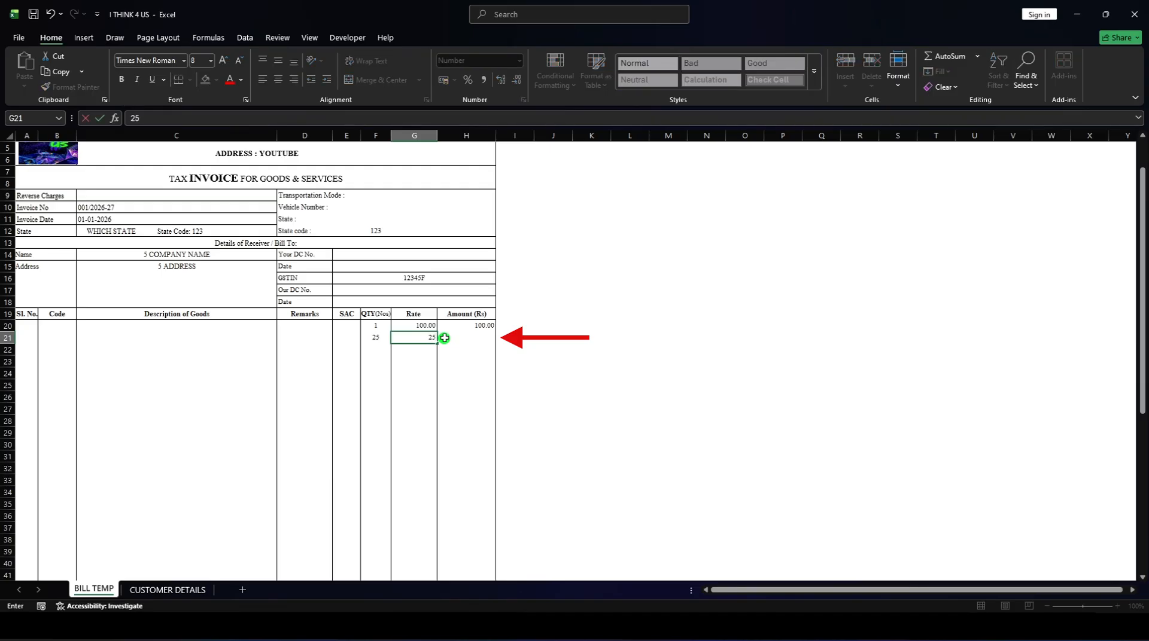
key("Return")
Test the filled formula near the end of the item list with quantity 6 in F49 and rate 6 in G49.
scroll(444, 338, "down", 3)
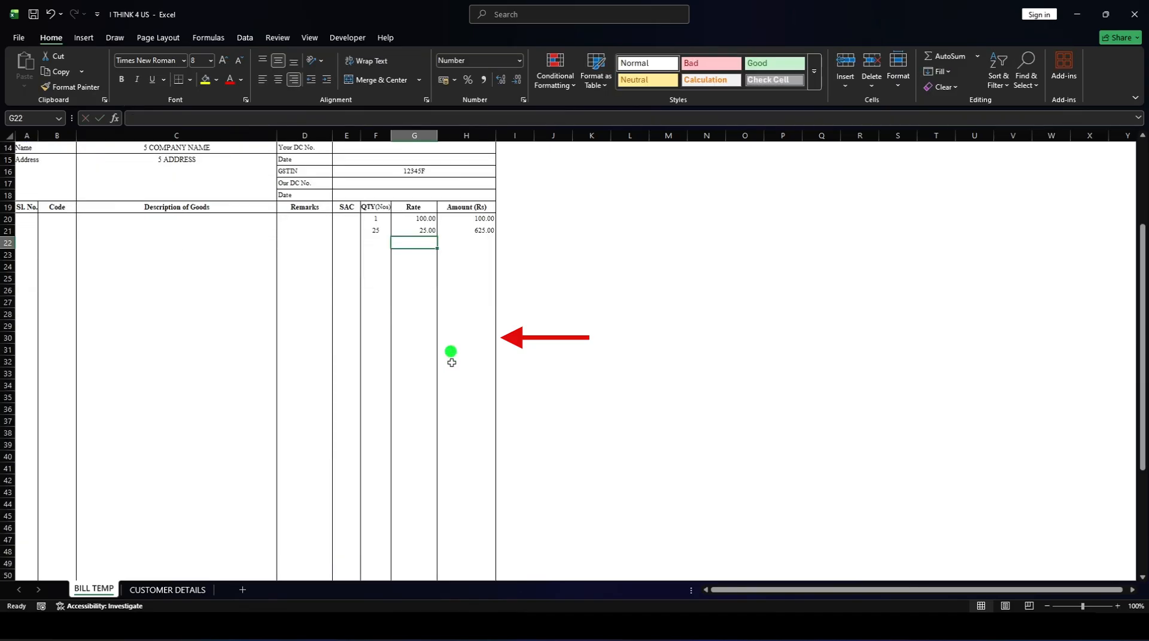
scroll(436, 492, "down", 2)
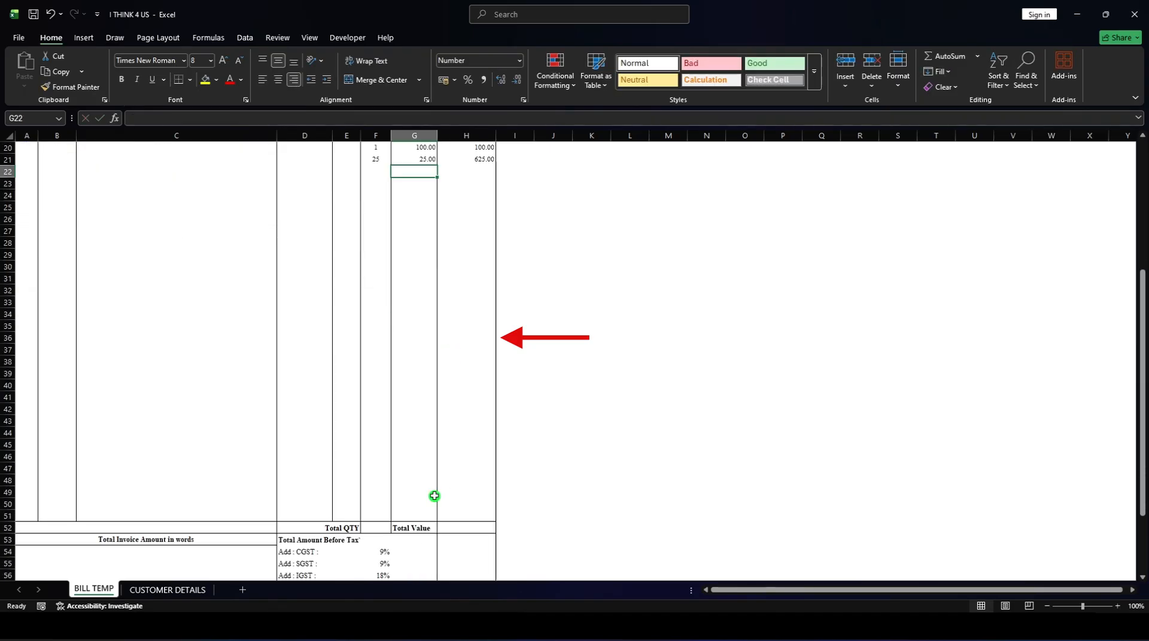
left_click(379, 490)
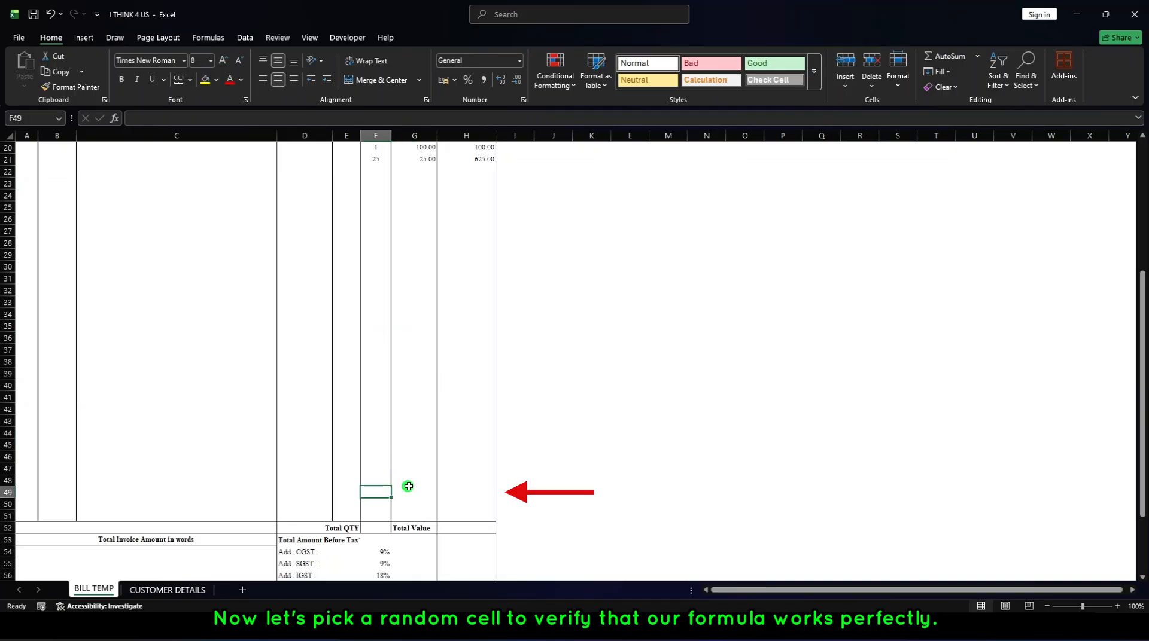
left_click(408, 488)
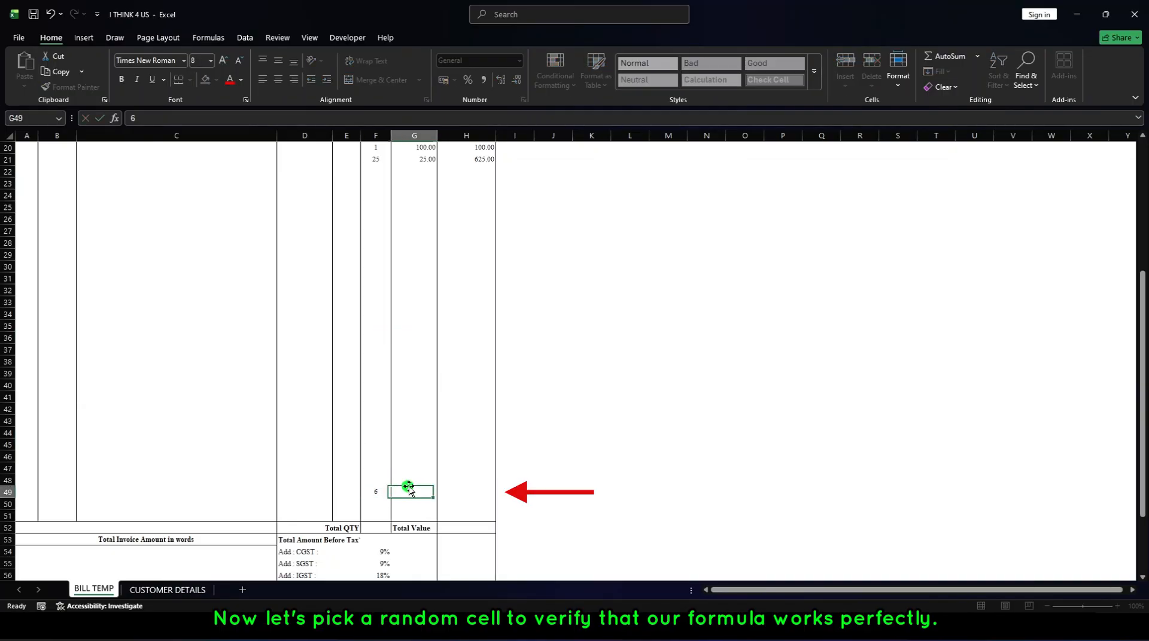
type("6")
left_click(408, 485)
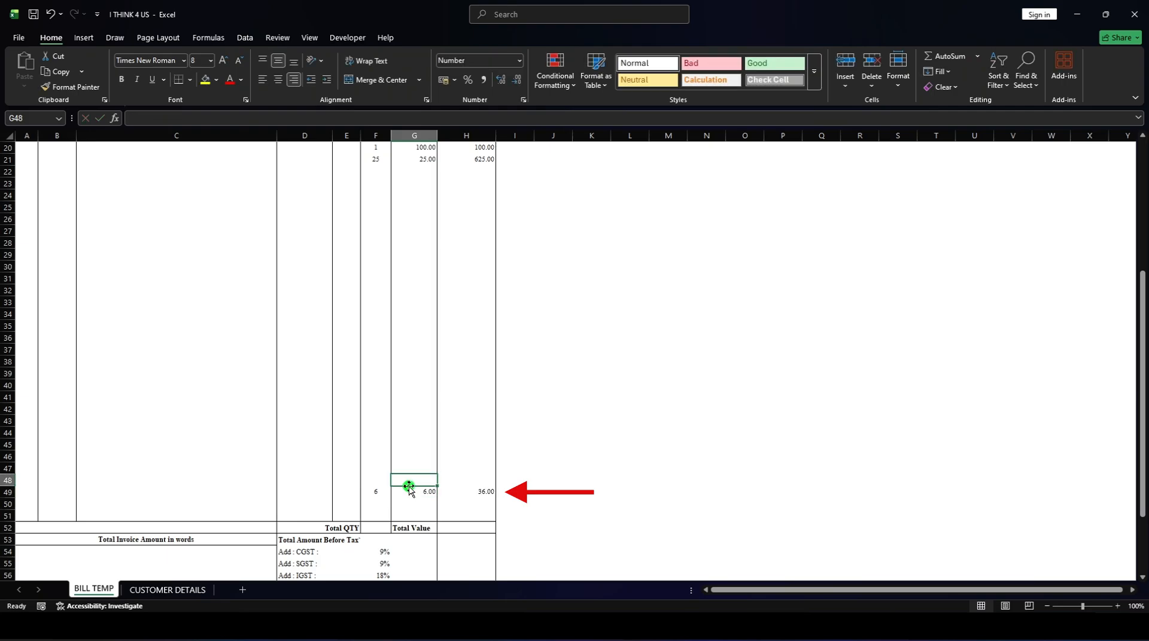
key("Up")
key("Up")
key("Up")
key("Up")
key("Up")
key("Up")
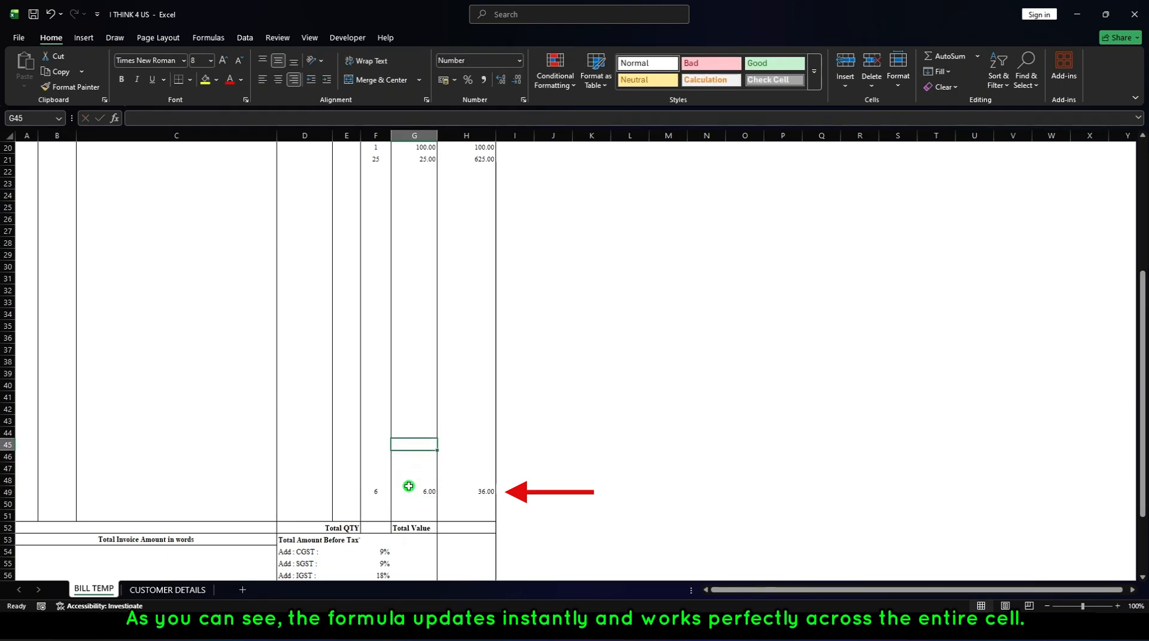
key("Up")
key("Up")
key("Up")
key("Up")
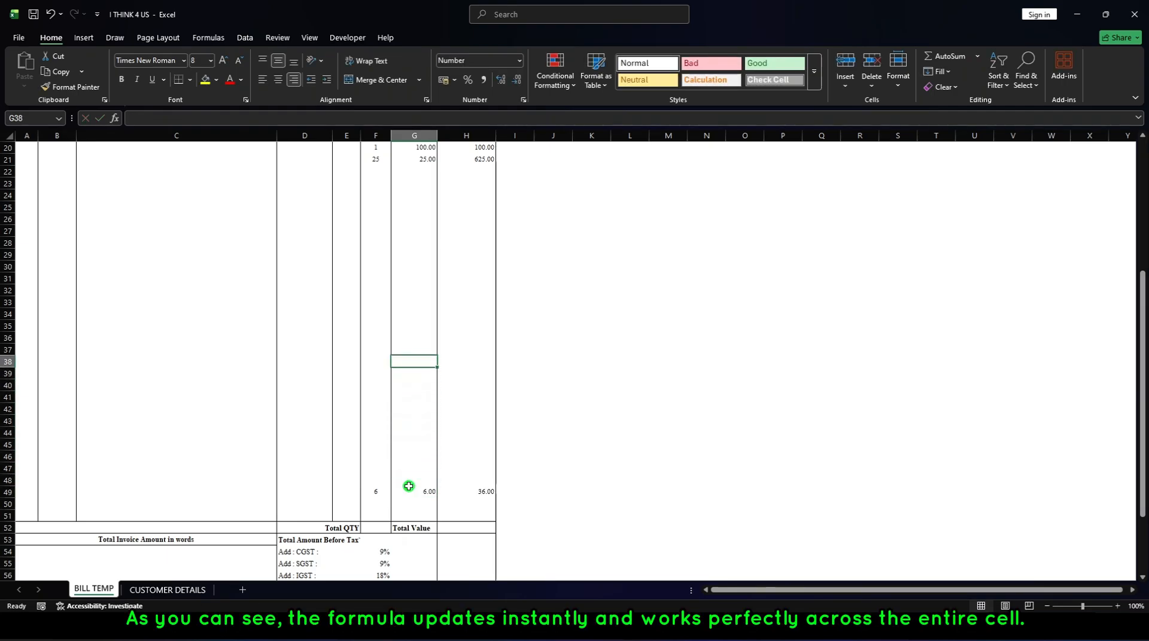
Clear the test rate from G49 and the test quantity from F49.
scroll(408, 485, "down", 4)
scroll(420, 482, "up", 5)
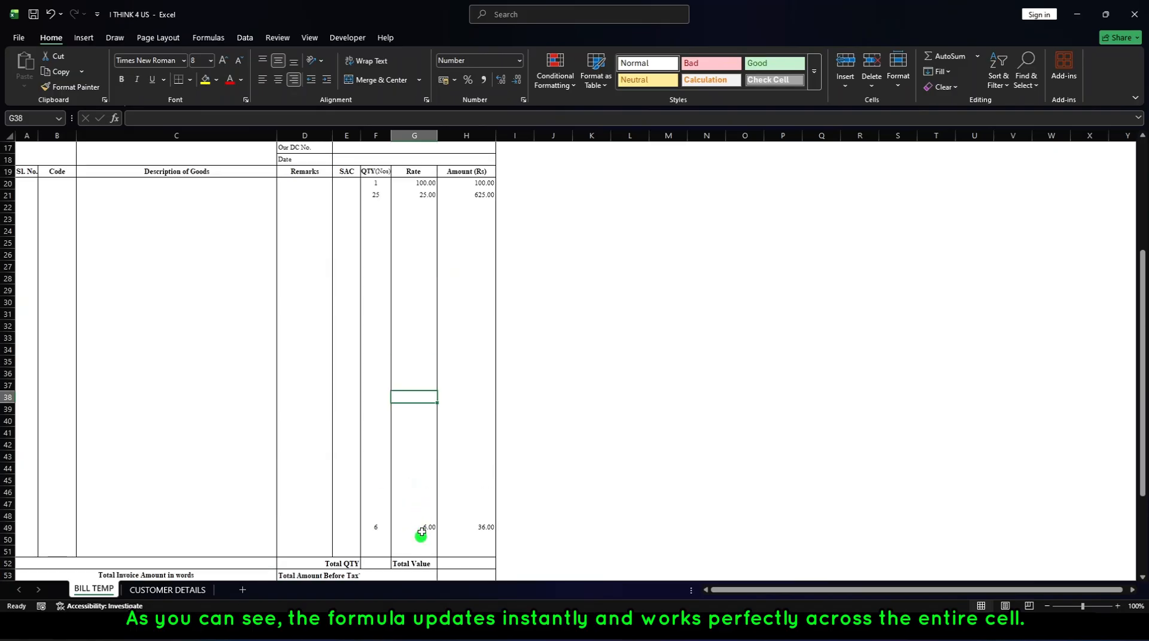
left_click(422, 531)
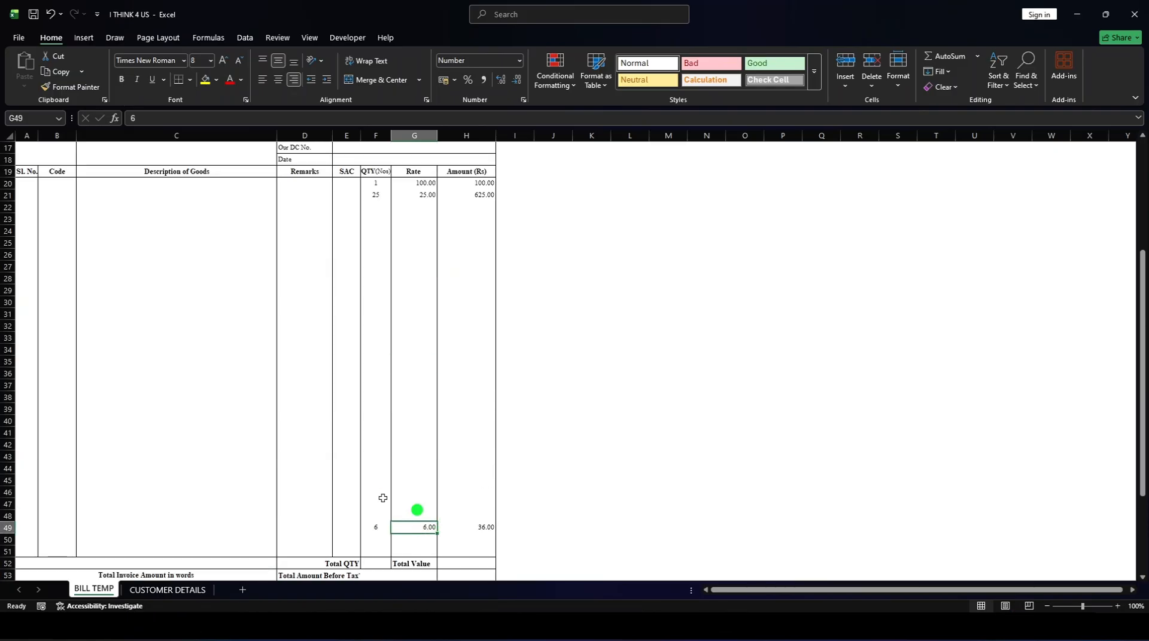
key("Delete")
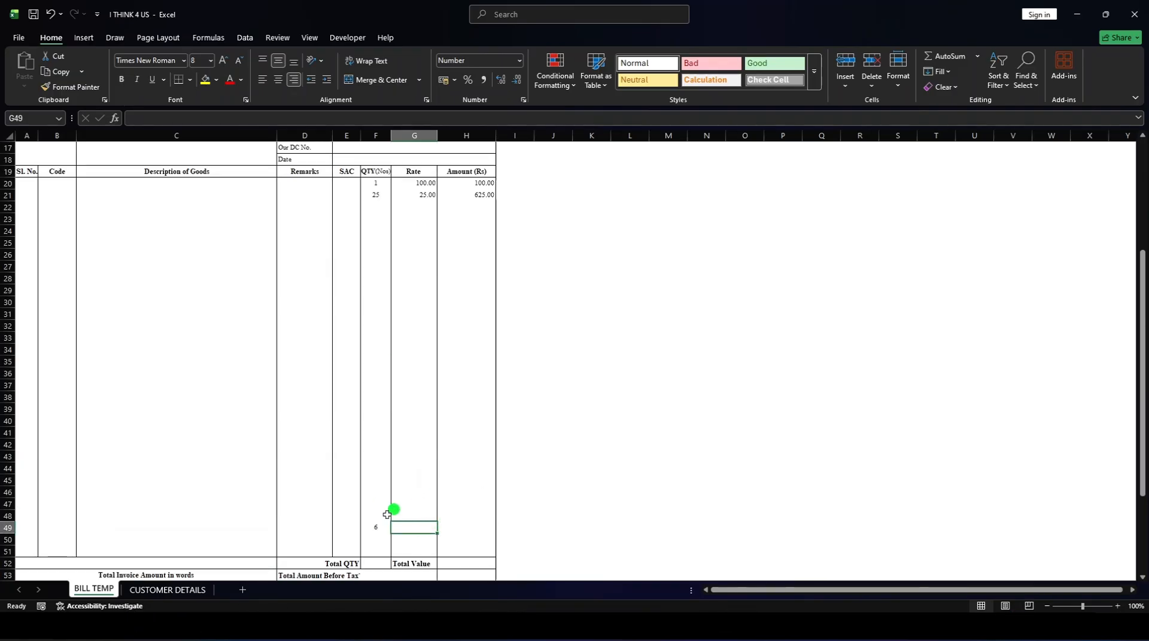
left_click(382, 525)
key("Delete")
Clear the test quantities and rates from the first two invoice lines, rows 20 and 21.
left_click(424, 196)
key("Delete")
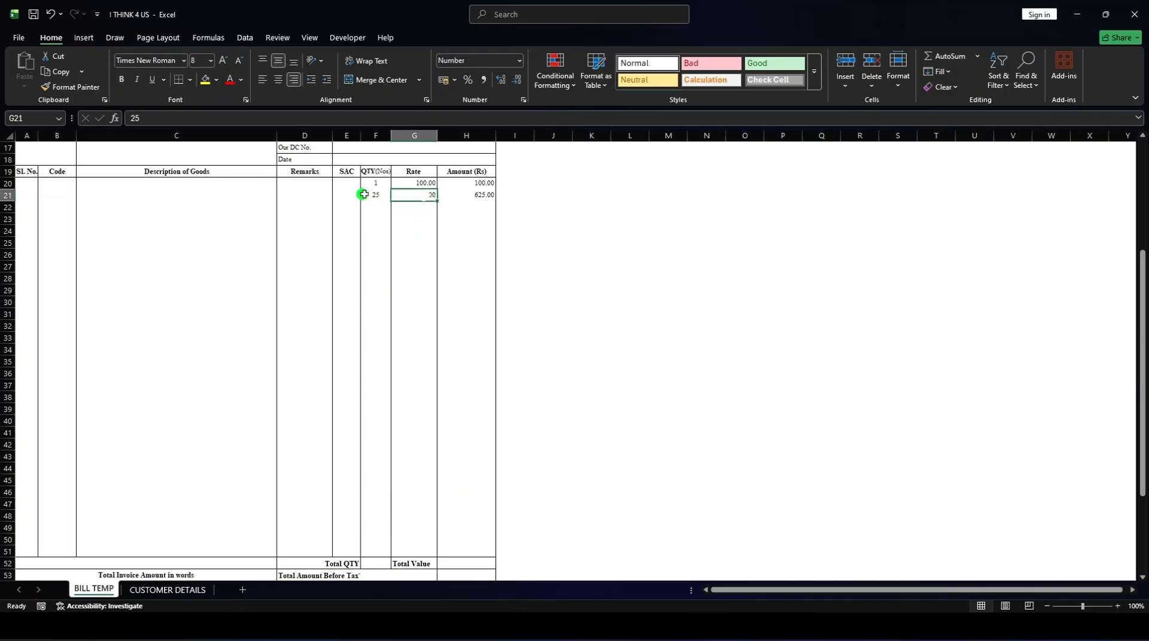
left_click(377, 195)
key("Delete")
left_click(376, 185)
key("Delete")
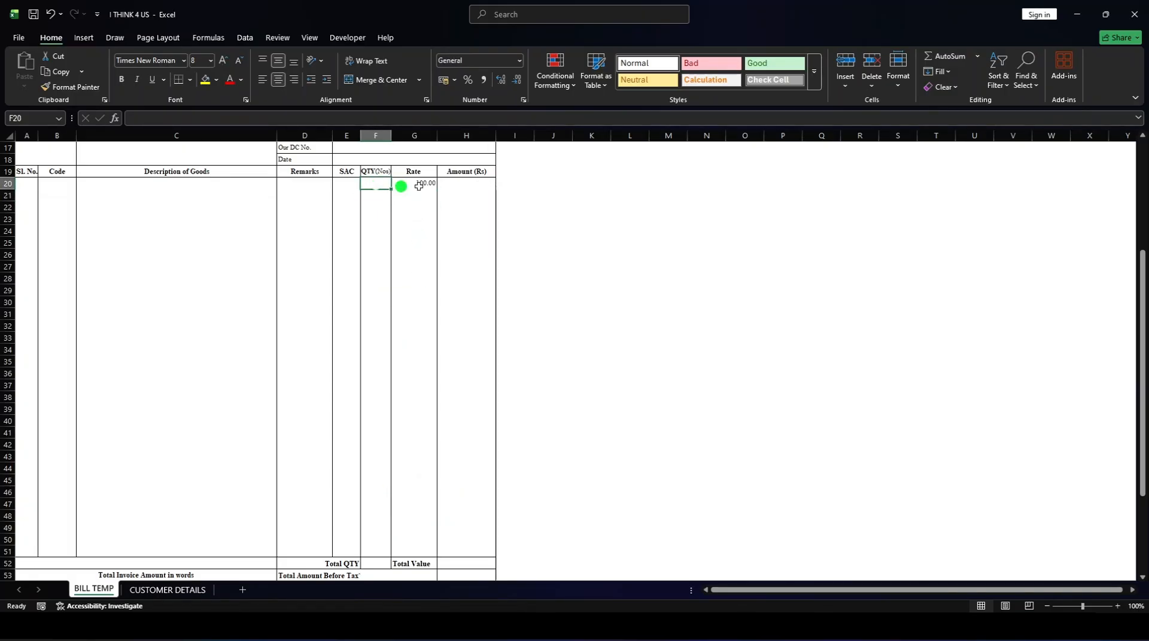
left_click(419, 186)
key("Delete")
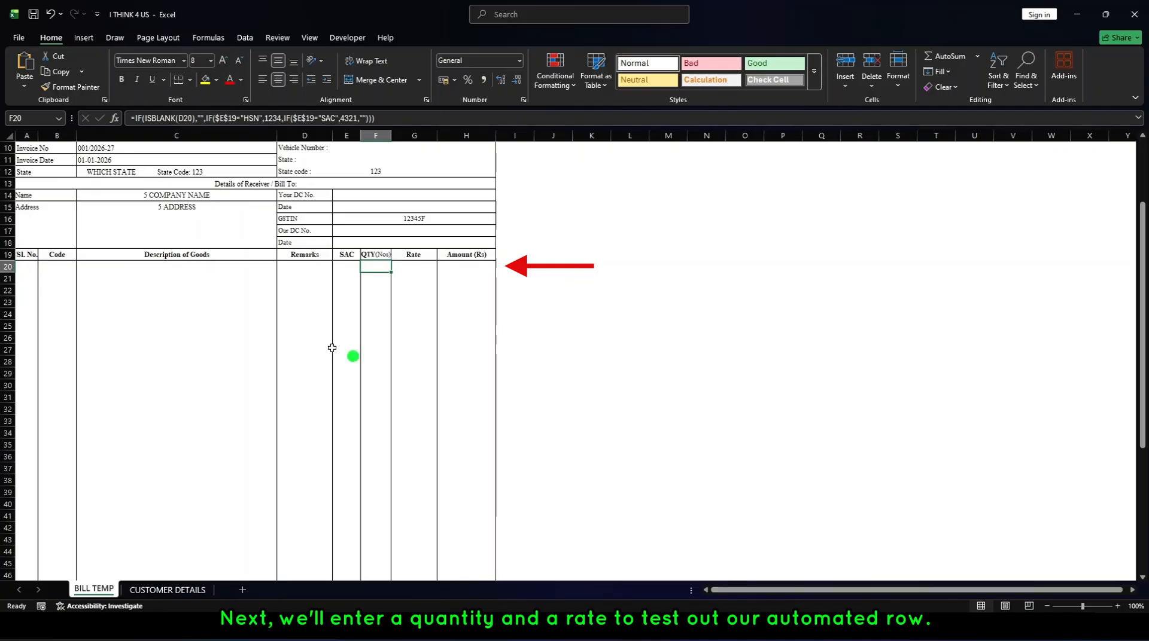
Enter a quantity of 2 in F20 and a rate of 250 in G20 to test the automated row.
left_click(374, 279)
left_click(375, 266)
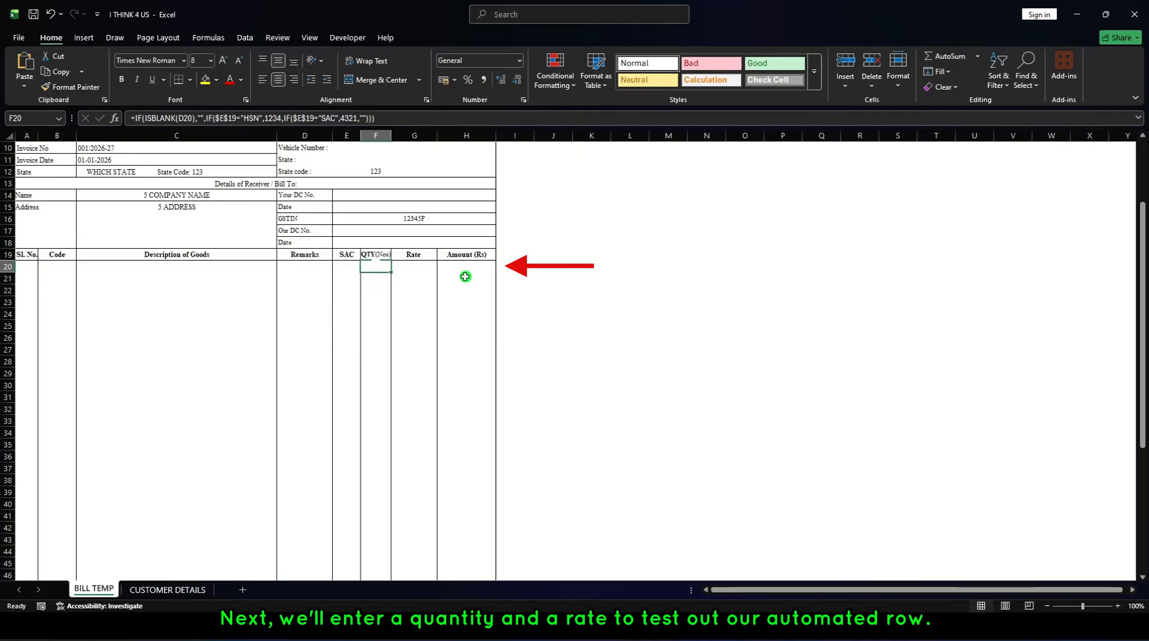
type("2")
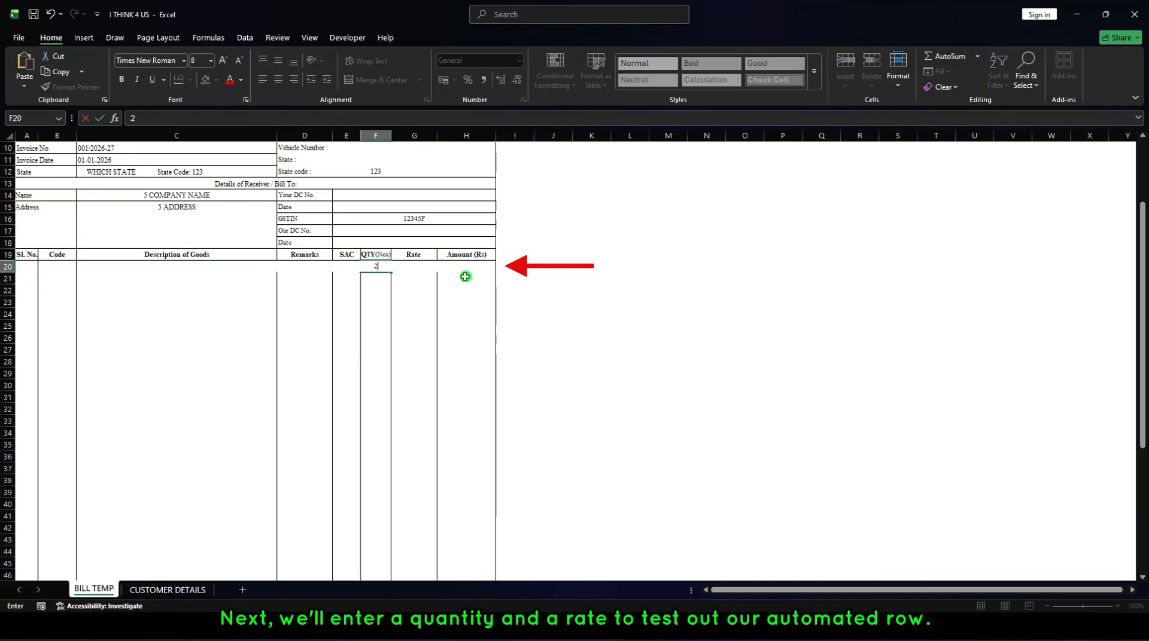
key("Tab")
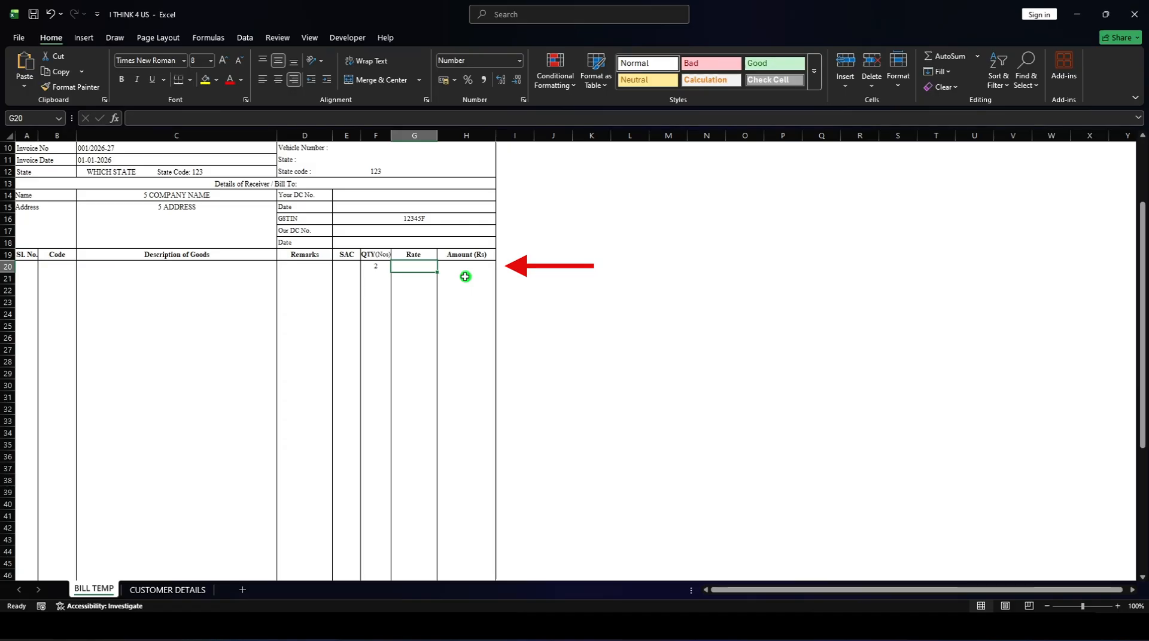
type("250")
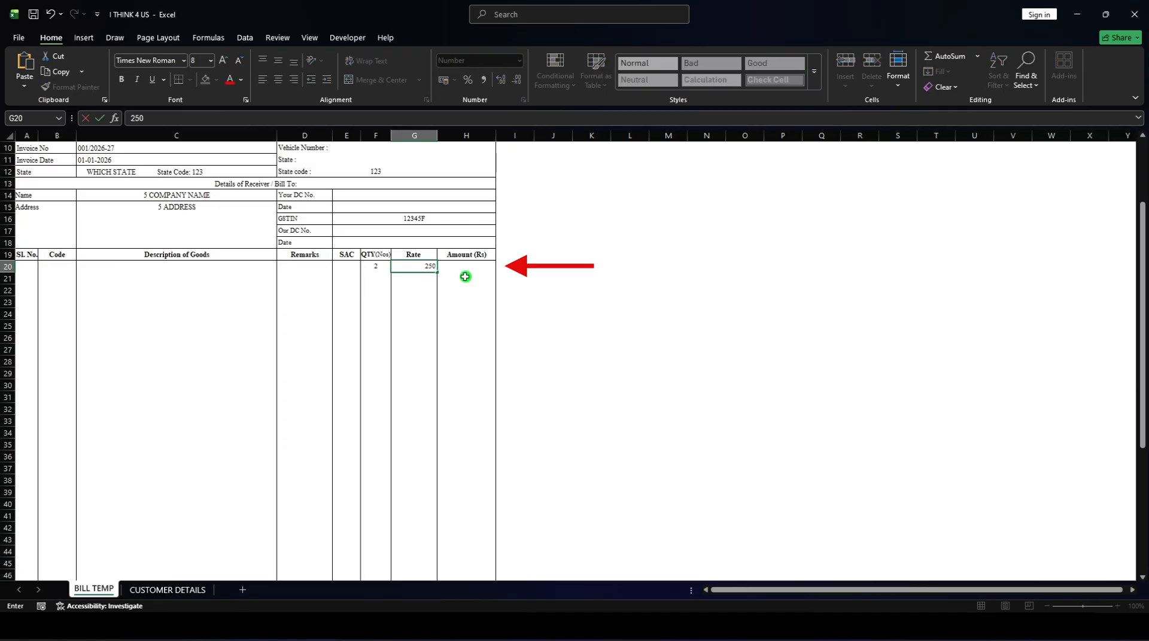
key("Return")
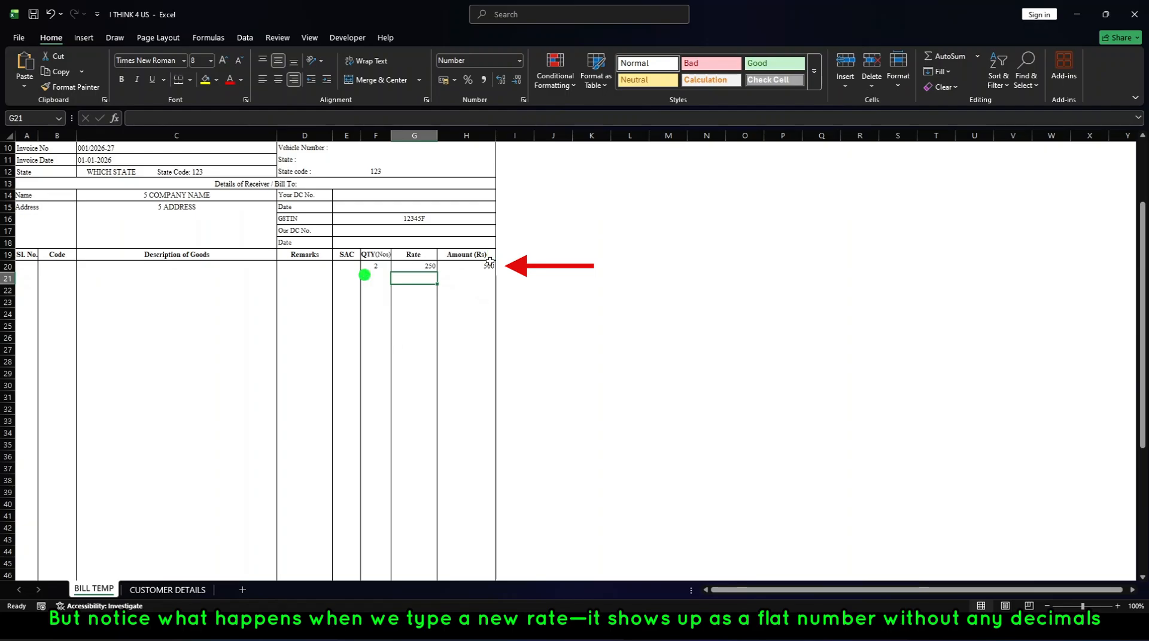
Format the Rate column's item cells from G20 downward as Number with 2 decimal places.
left_click(431, 266)
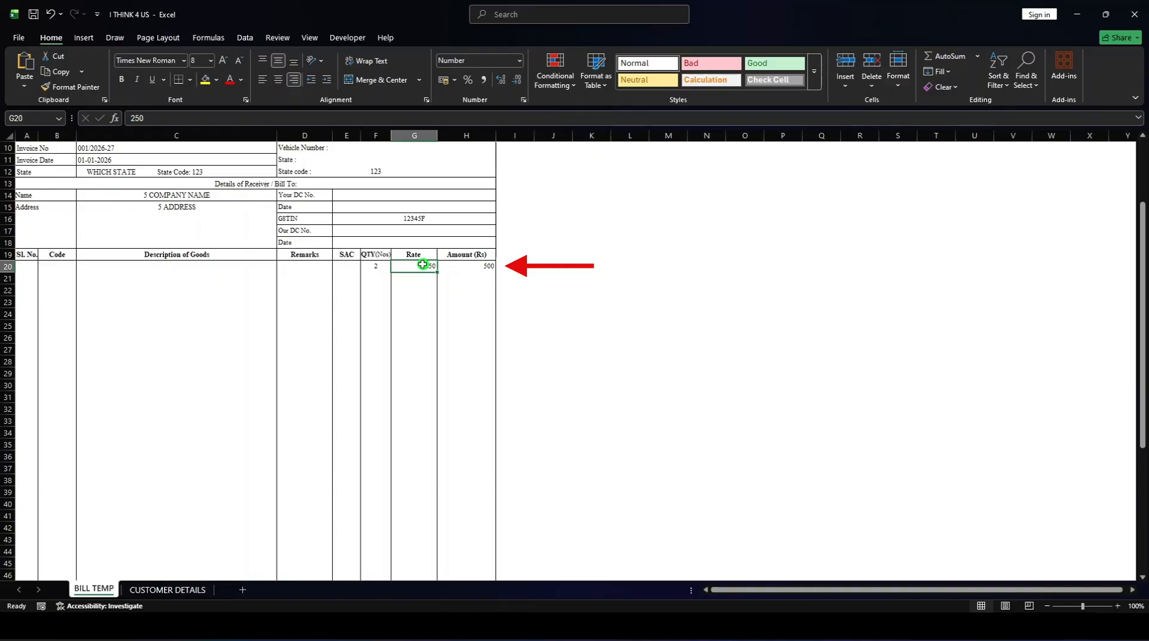
left_click_drag(422, 265, 412, 541)
scroll(427, 510, "up", 6)
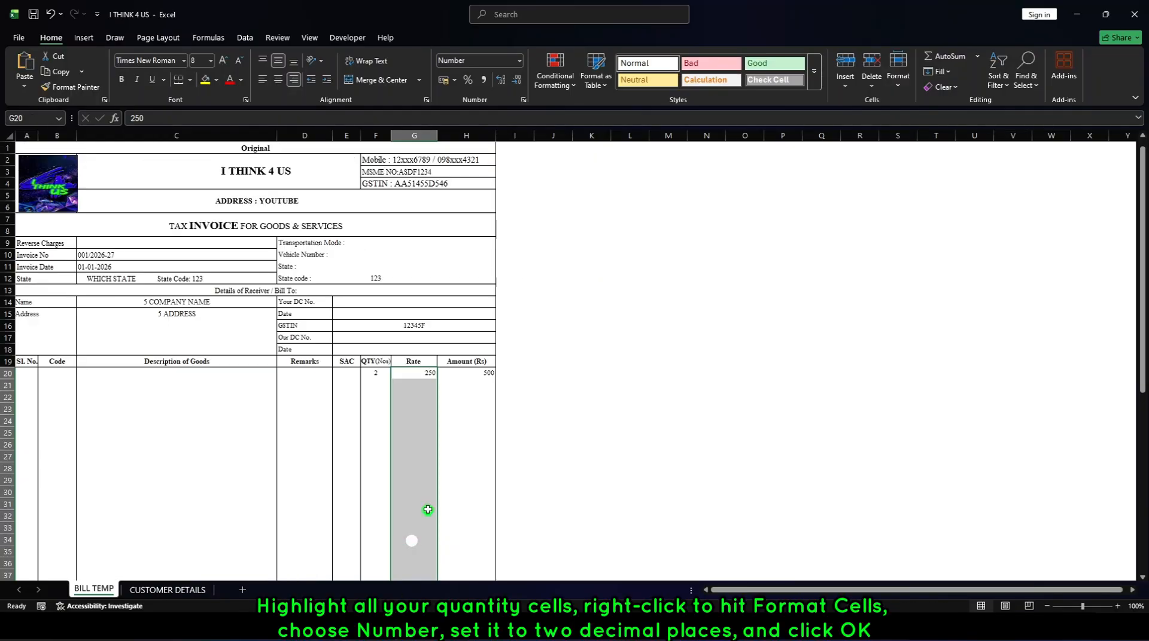
right_click(413, 392)
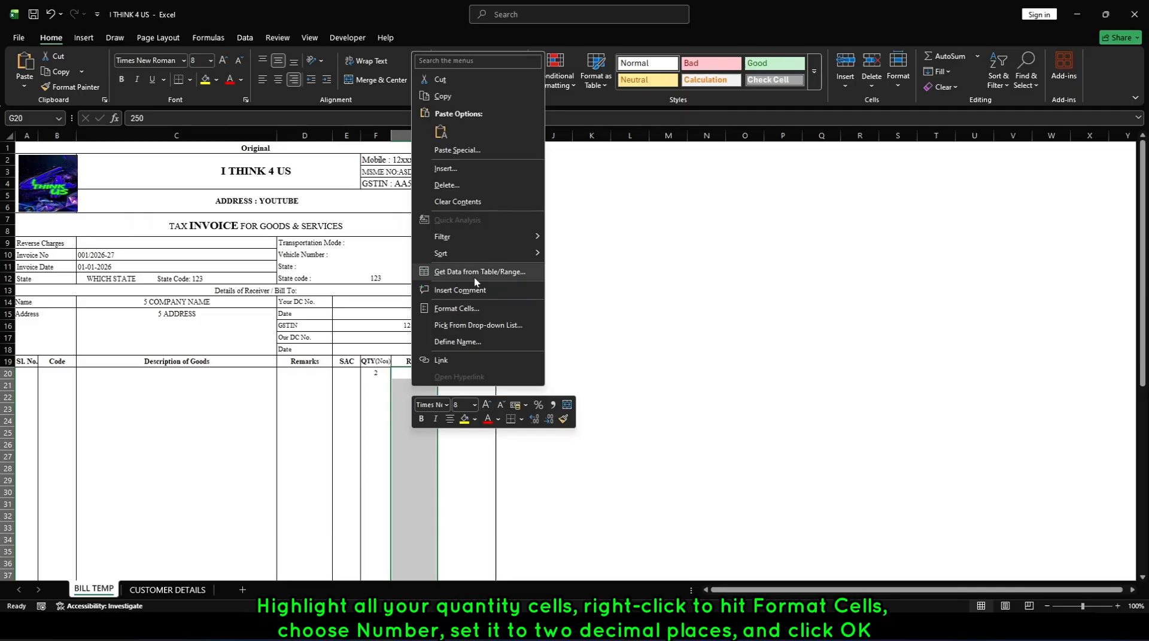
left_click(460, 308)
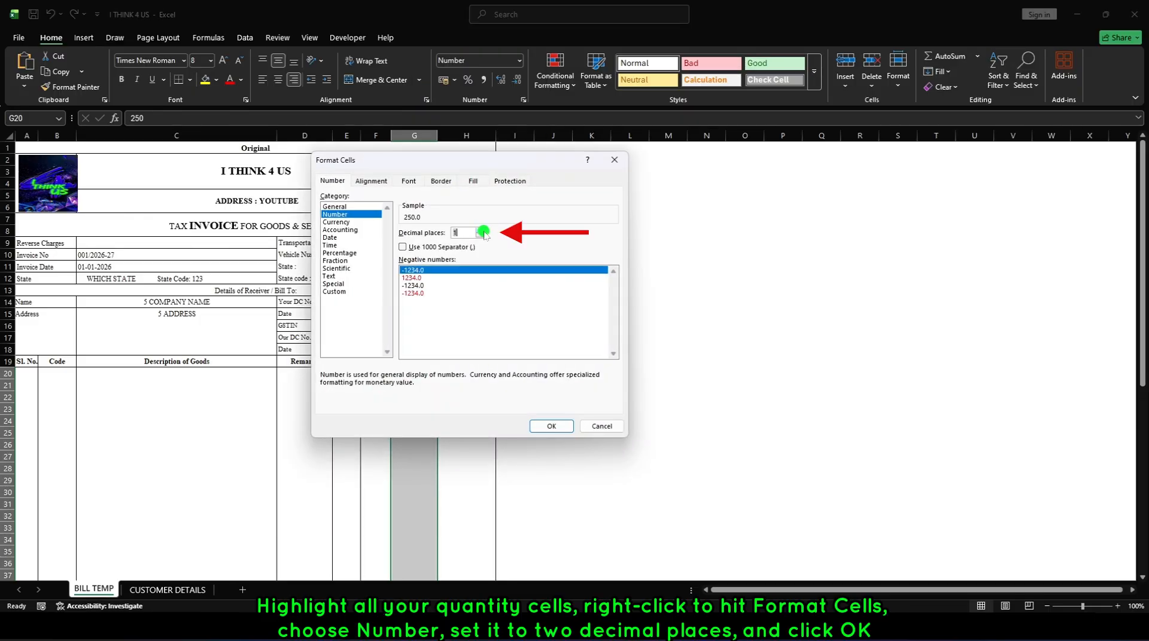
left_click(481, 230)
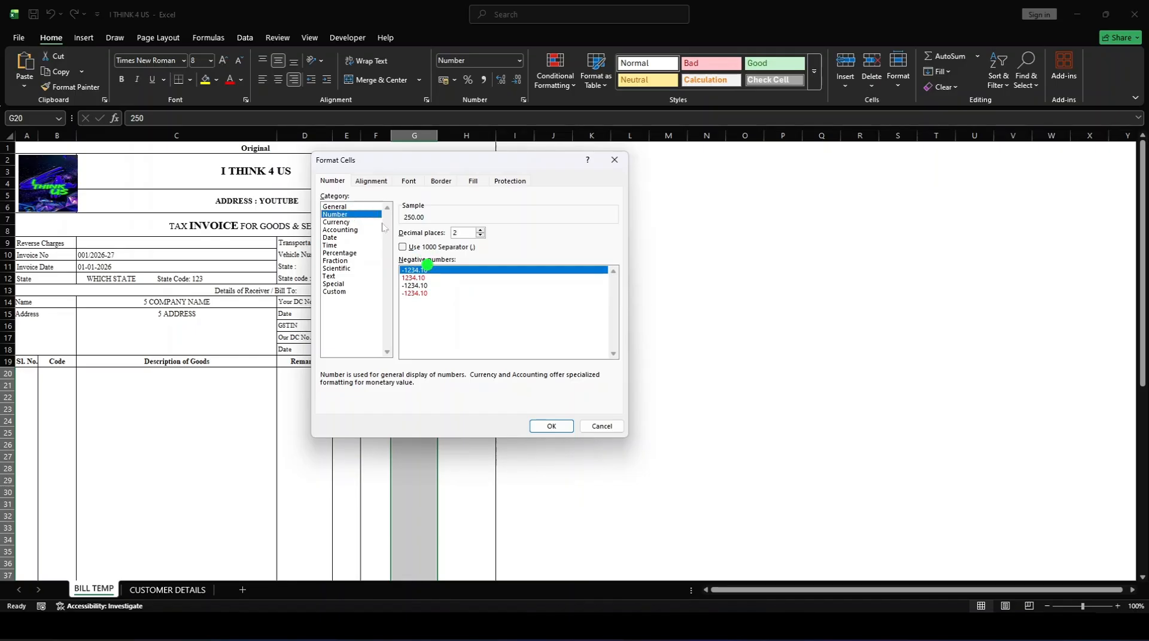
left_click(556, 427)
Format the Amount cells H20 to H51 as Number with two decimal places.
right_click(477, 373)
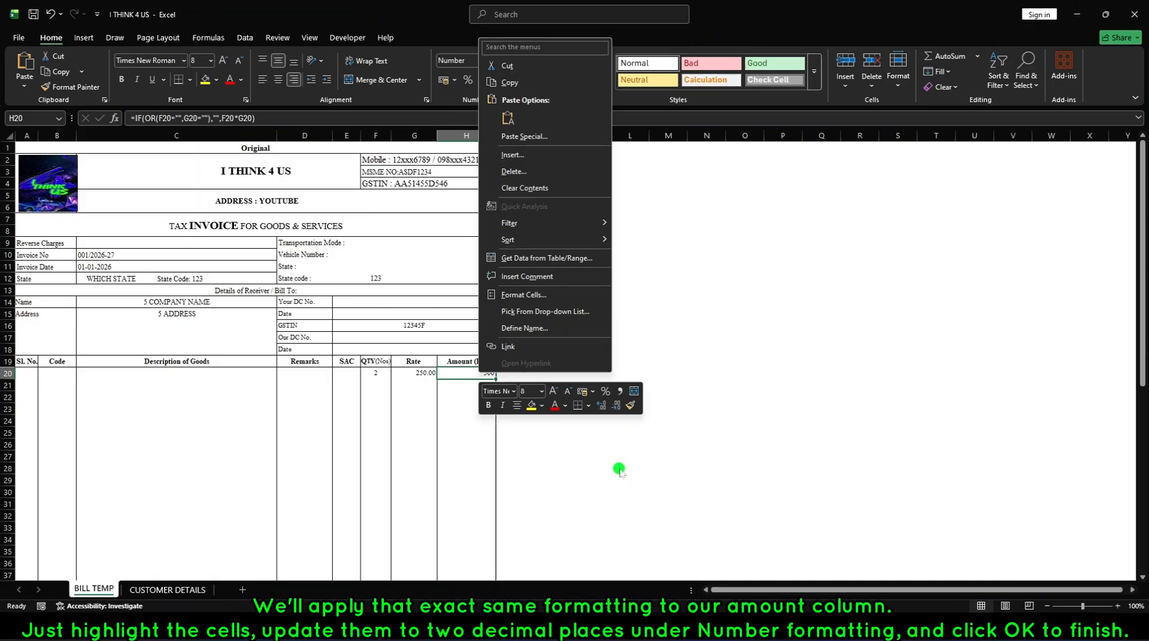
left_click_drag(466, 183, 464, 551)
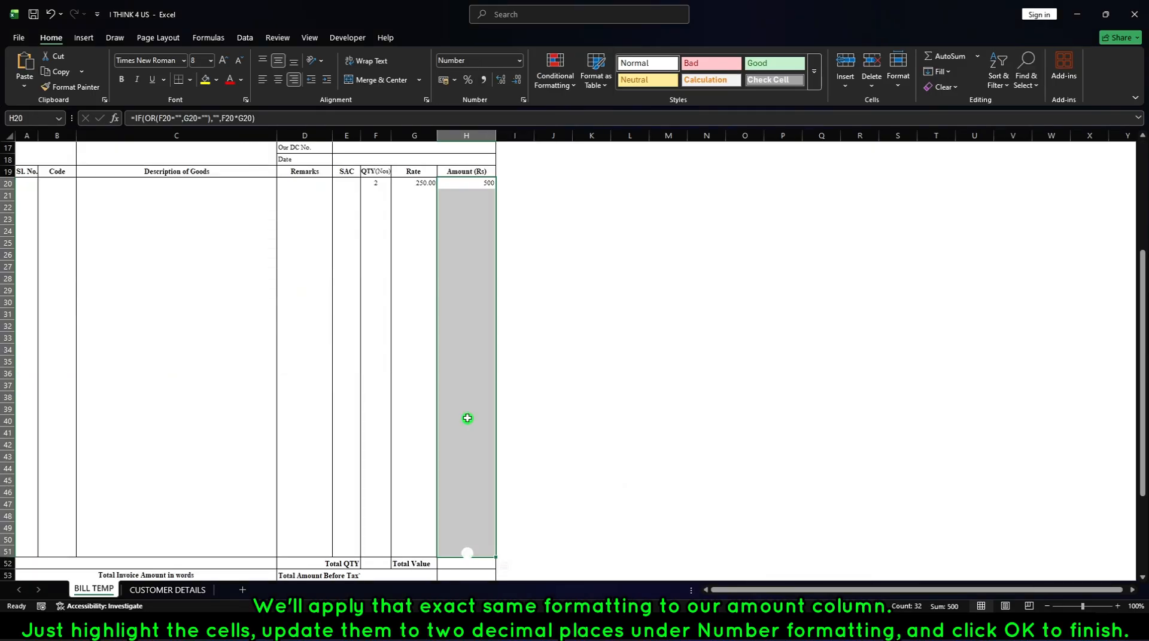
scroll(467, 419, "up", 5)
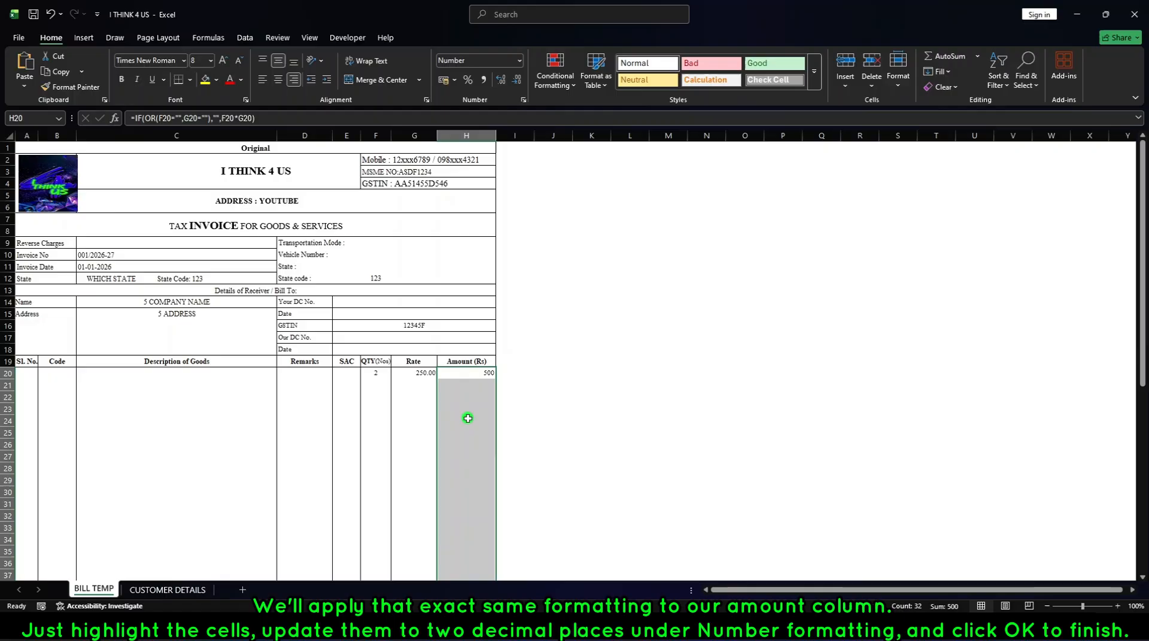
key("ctrl+1")
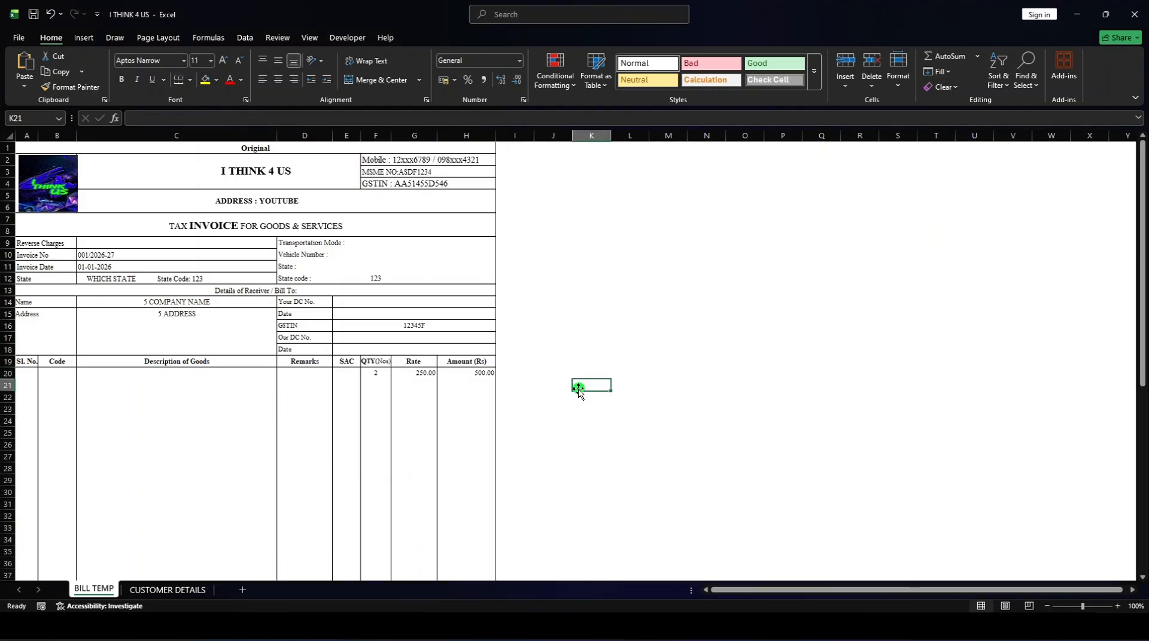
scroll(578, 392, "down", 1)
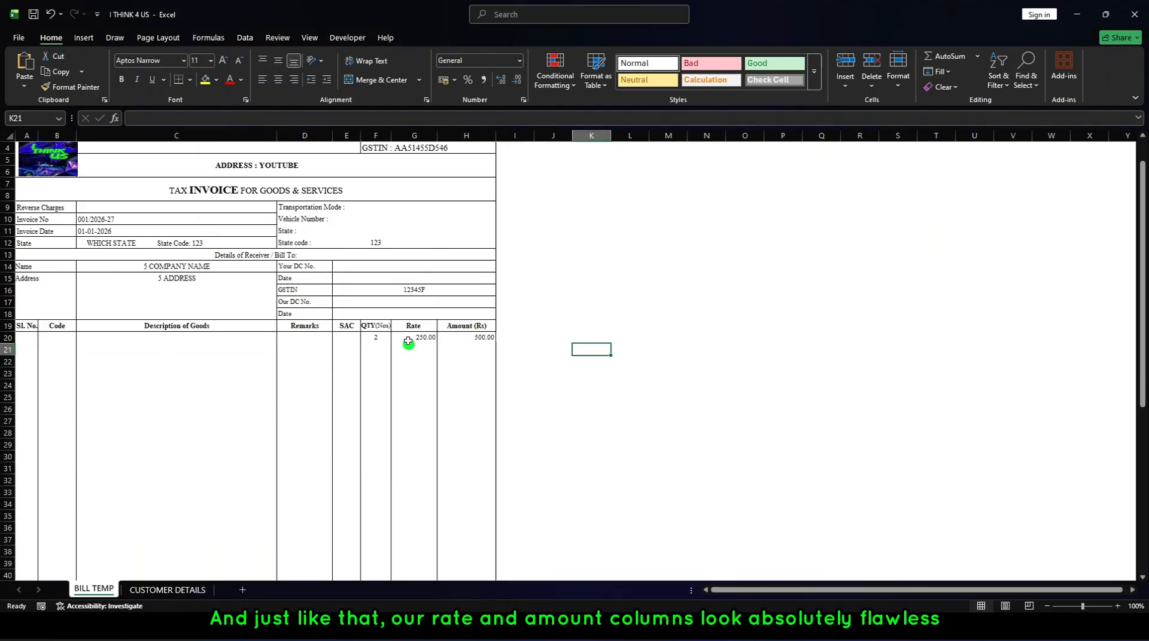
Look over the formatted Rate and Amount columns and clear the sample quantity and rate from row 20.
scroll(469, 402, "down", 5)
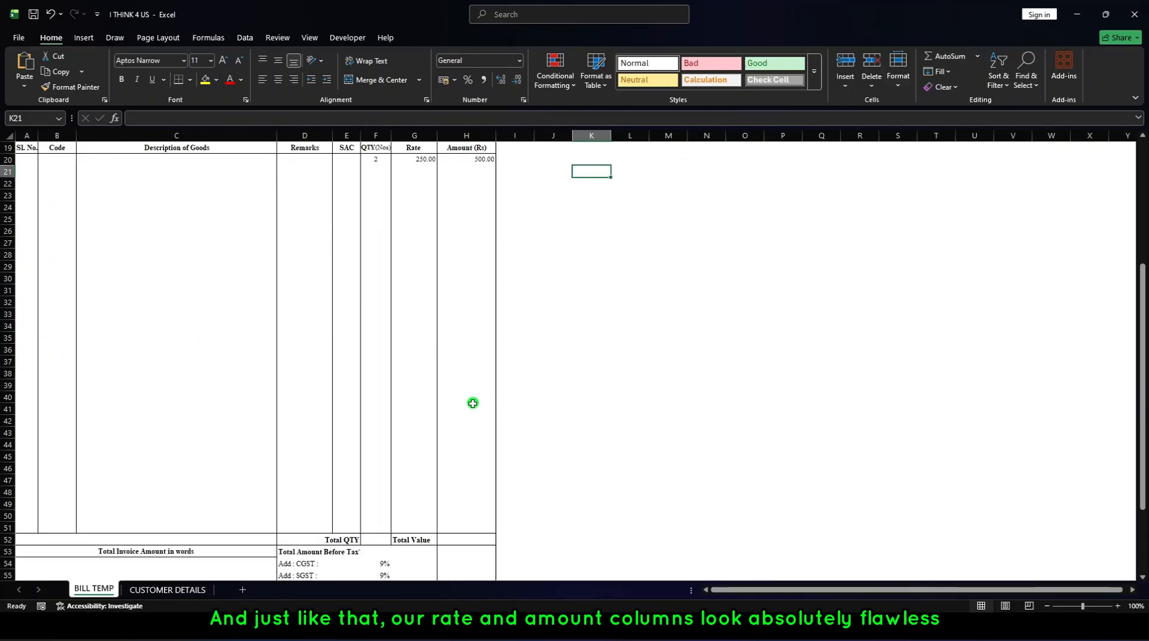
scroll(410, 336, "up", 5)
left_click(415, 336)
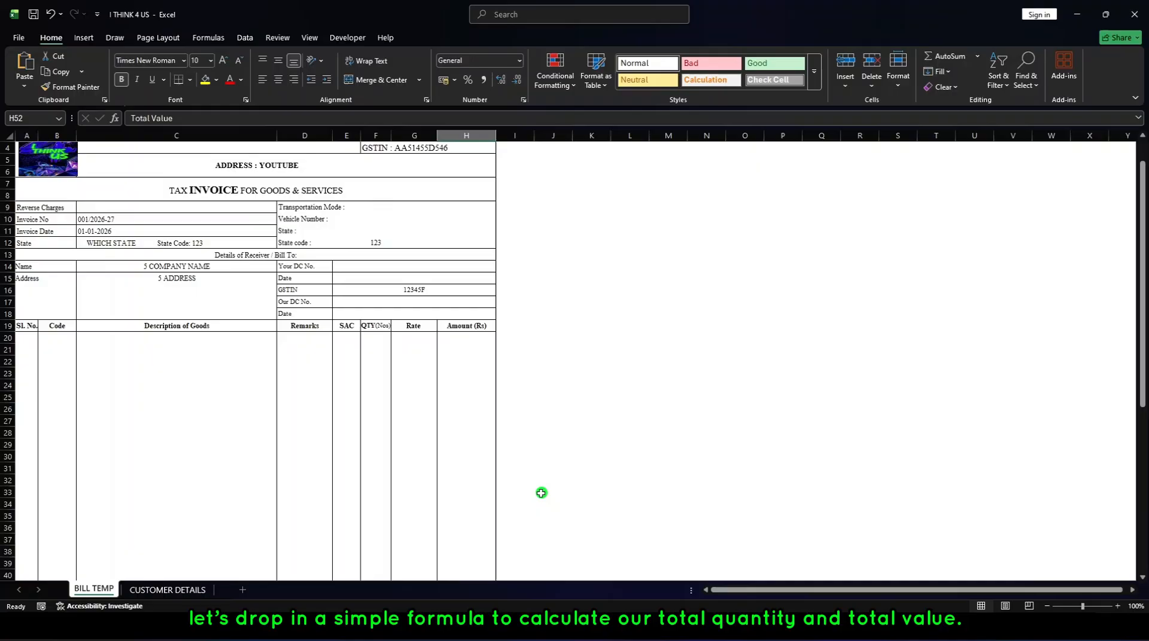
Enter the formula =SUM(F20:F51) in the Total QTY cell F52.
left_click(376, 329)
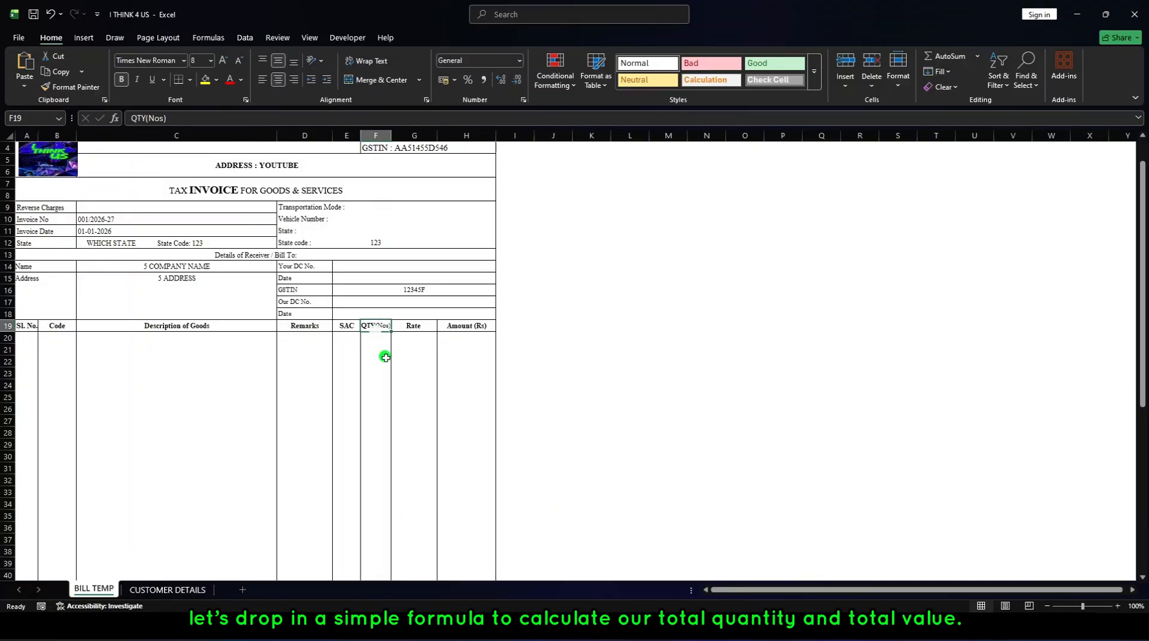
scroll(383, 357, "down", 6)
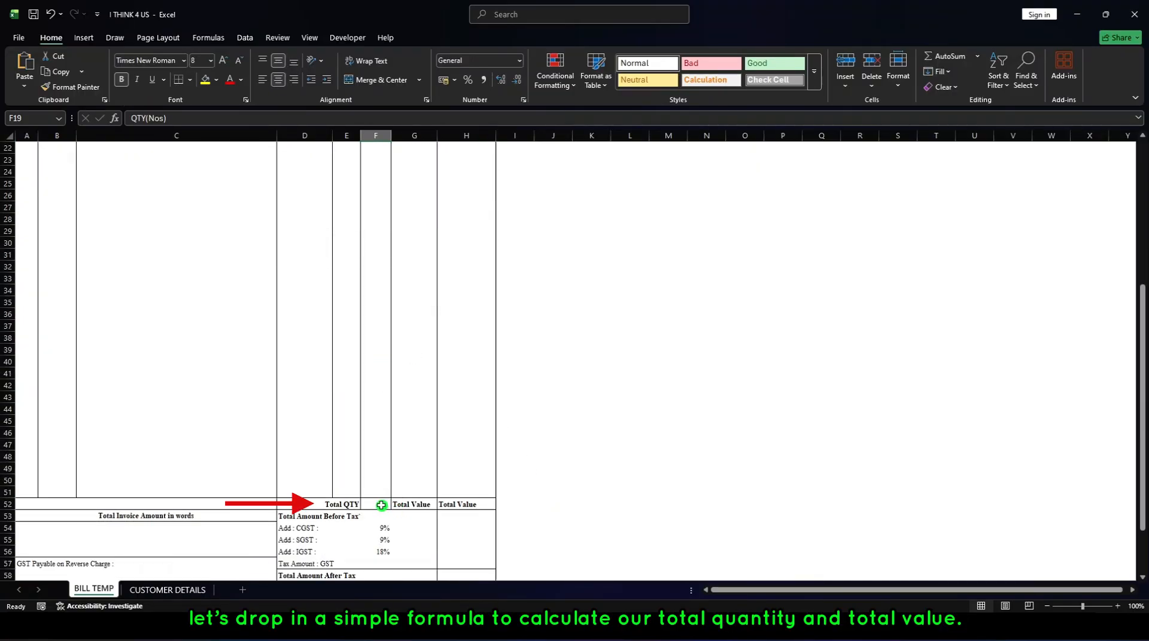
left_click(383, 508)
type("=")
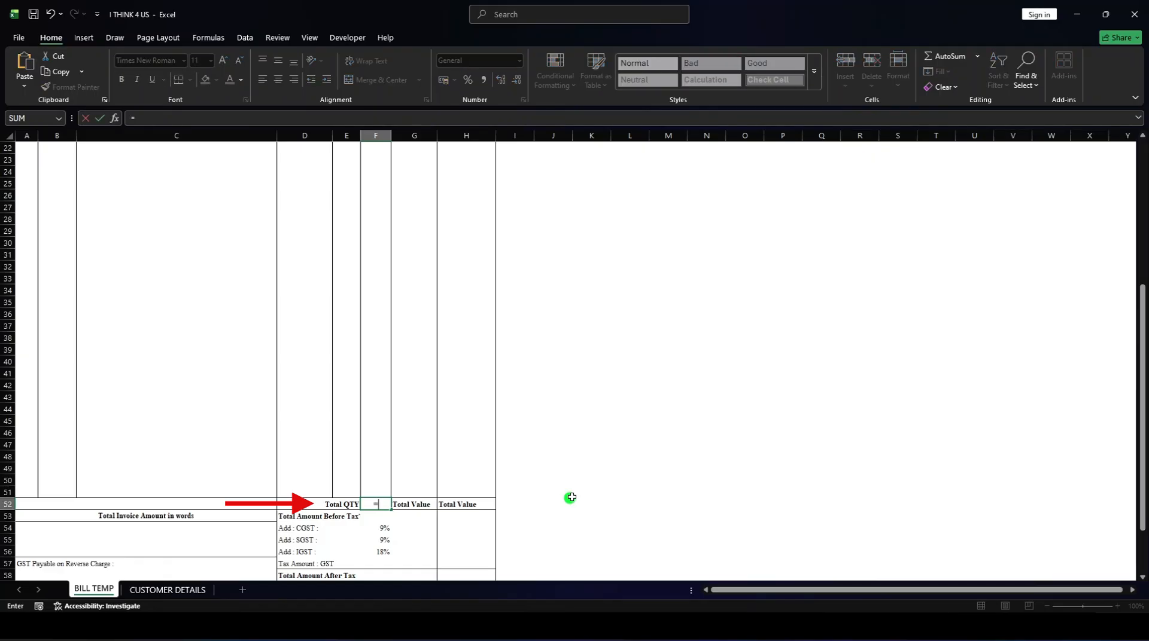
type("sum")
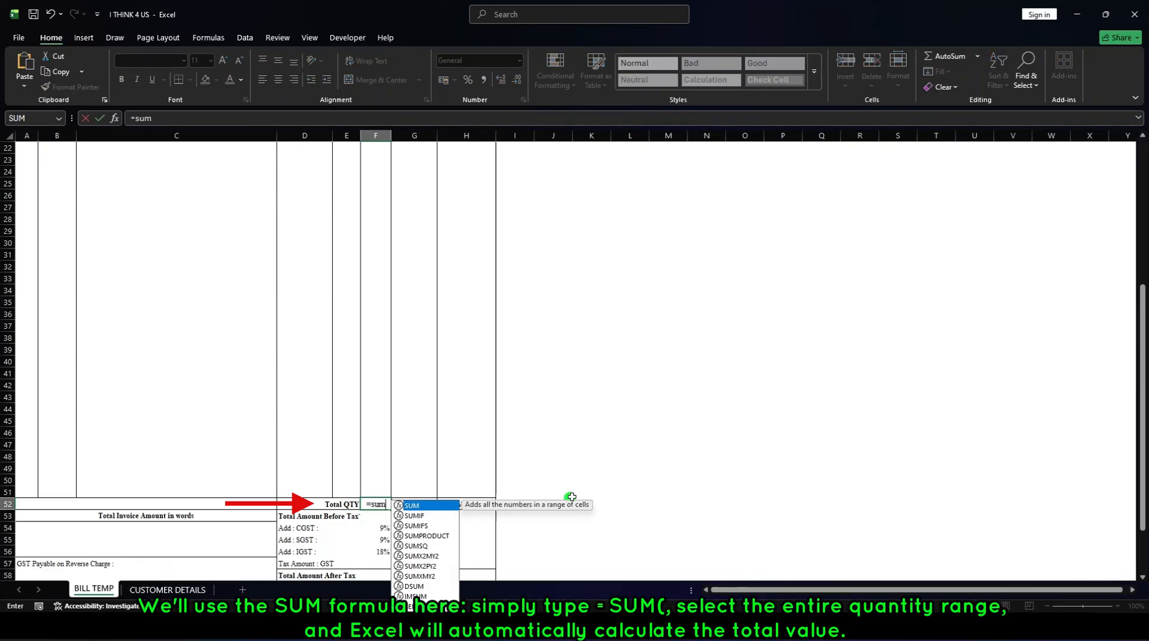
double_click(427, 505)
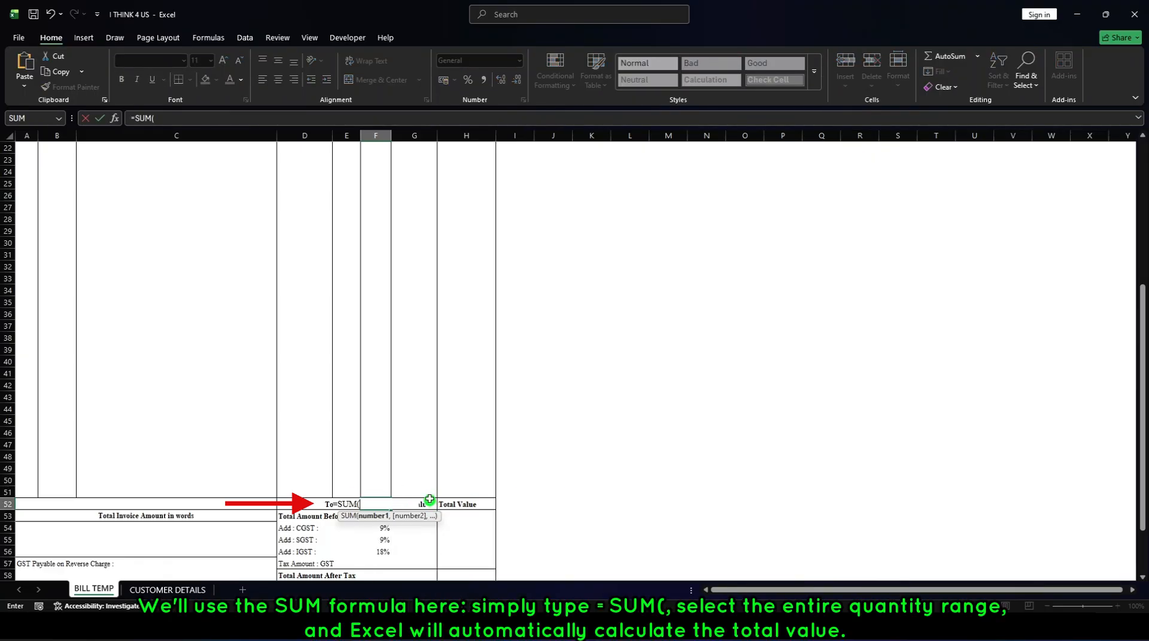
scroll(385, 452, "up", 4)
scroll(385, 451, "up", 1)
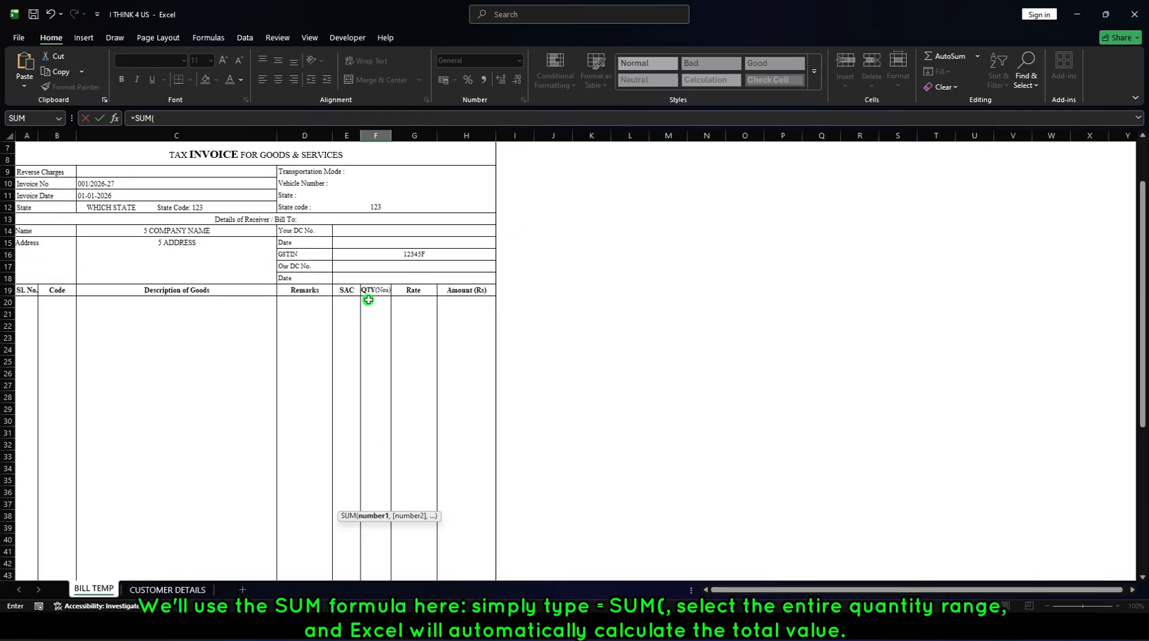
left_click_drag(375, 301, 376, 457)
left_click_drag(373, 600, 374, 487)
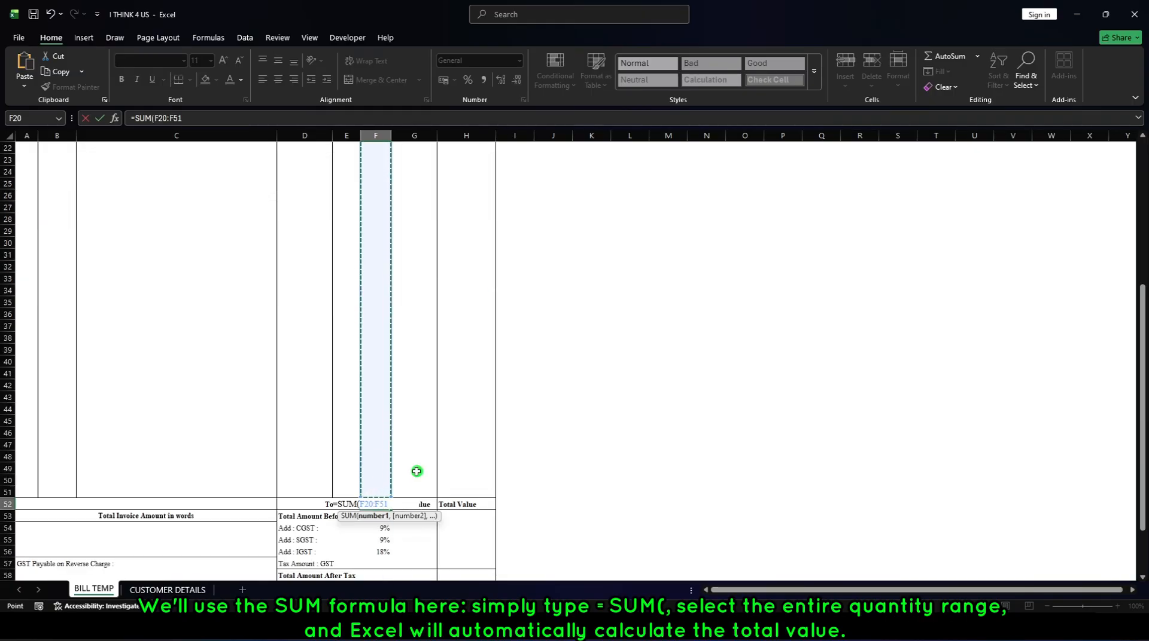
type(")")
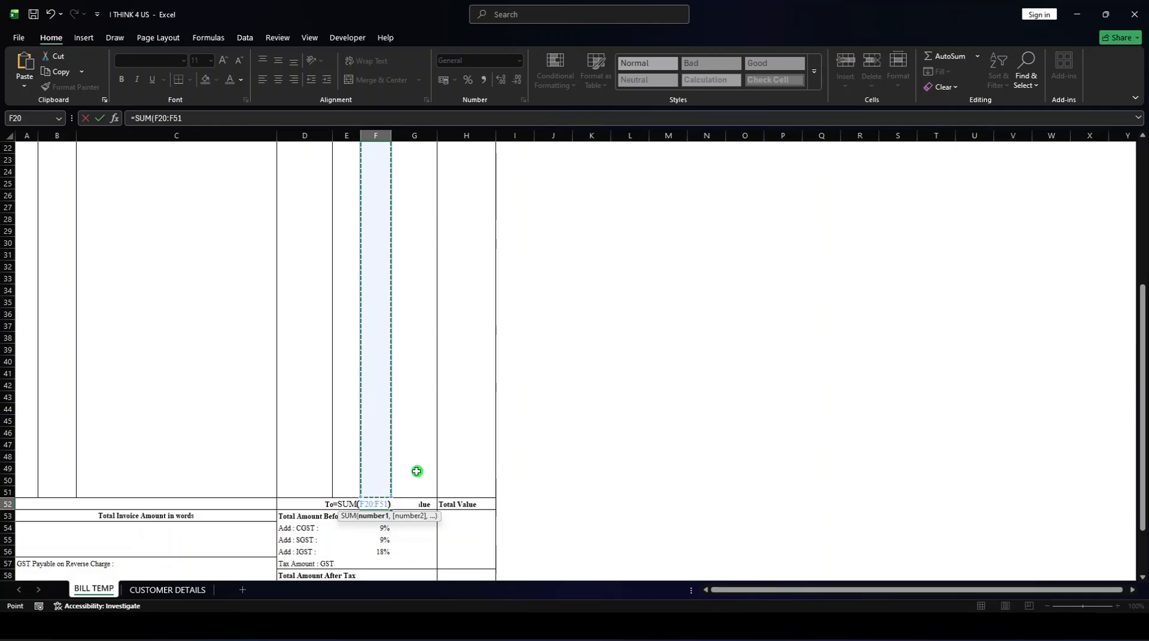
key("Return")
Enter test quantities 1, 3, 2, 5 and 6 in F20 to F24 and check the Total QTY cell.
scroll(416, 471, "up", 5)
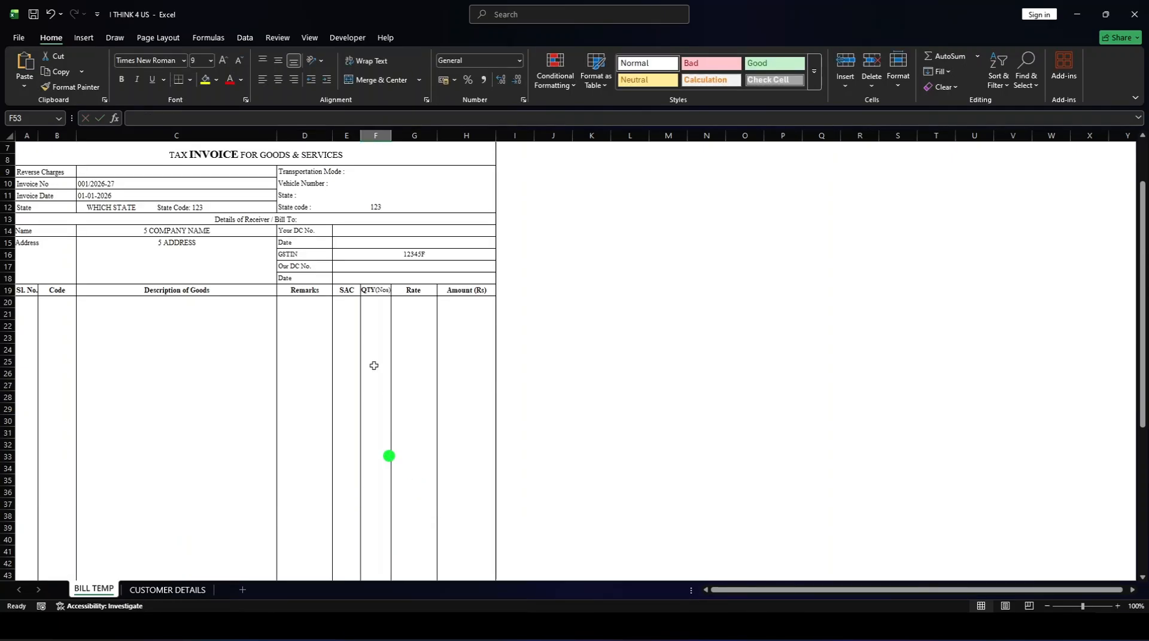
left_click(382, 312)
left_click(384, 301)
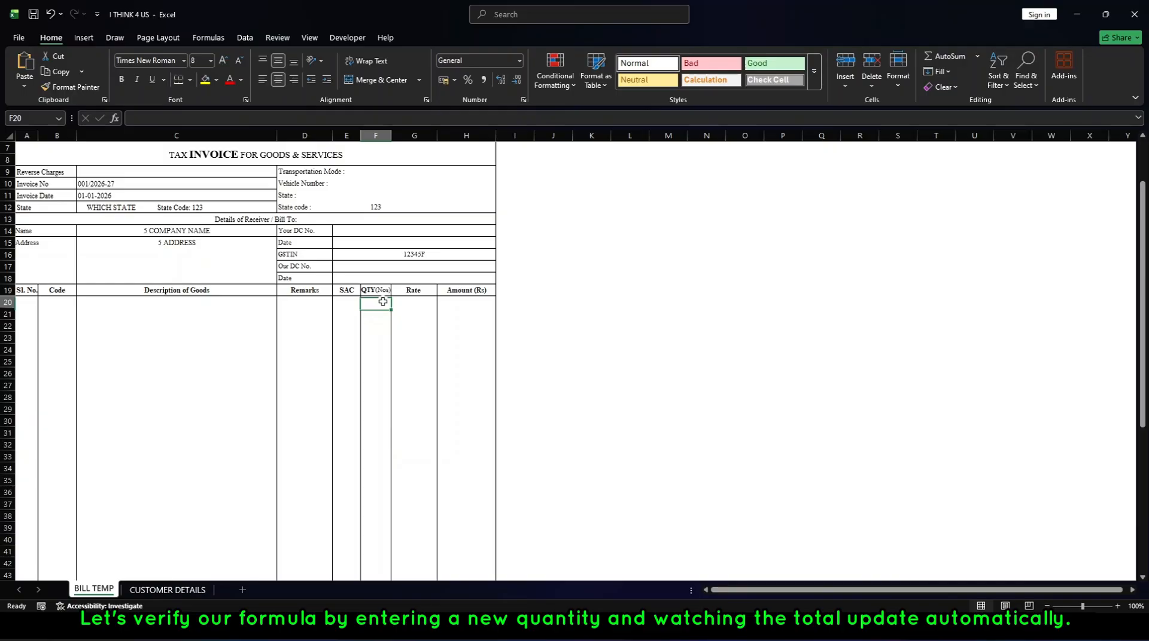
type("1")
key("Return")
type("3")
key("Return")
type("2")
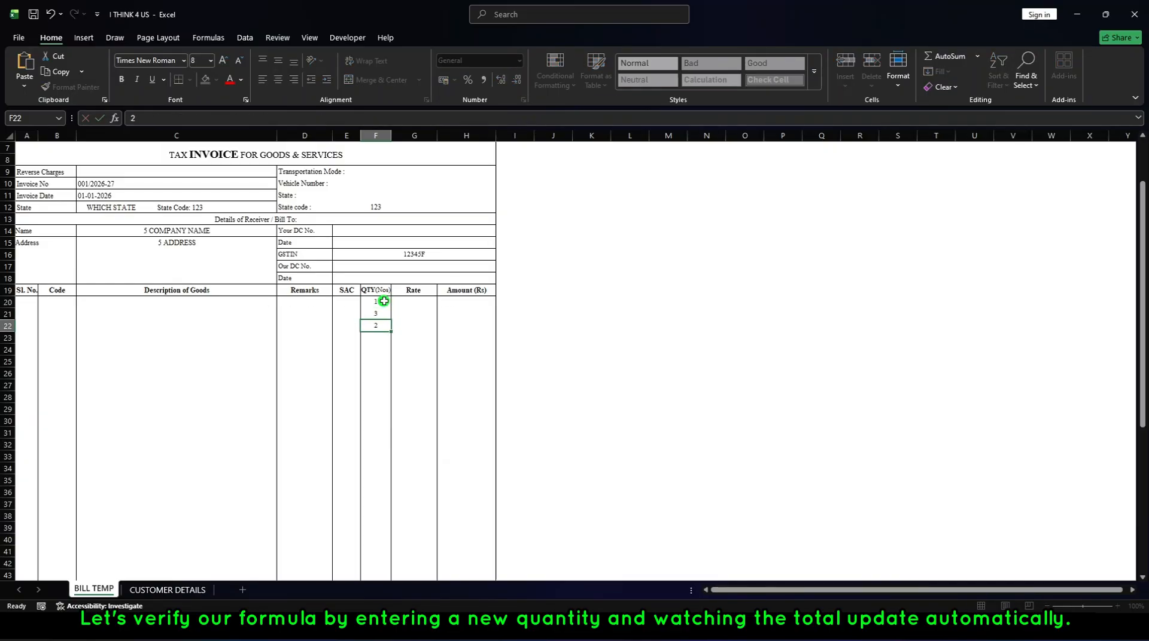
key("Return")
type("5")
key("Return")
type("6")
key("Return")
scroll(380, 323, "down", 6)
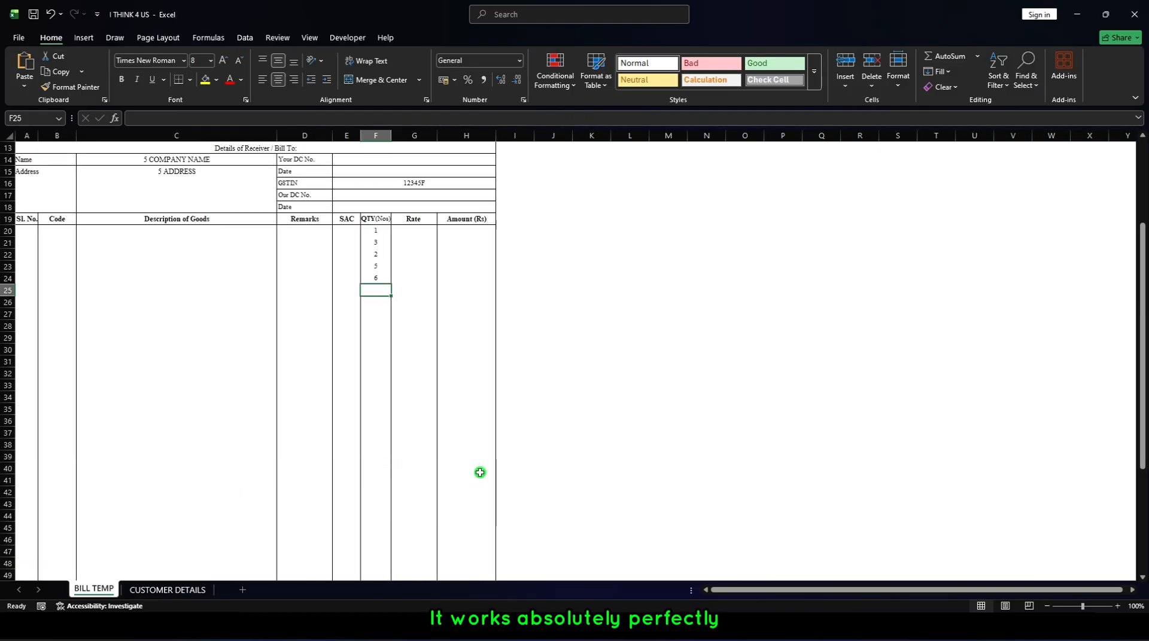
scroll(448, 505, "down", 4)
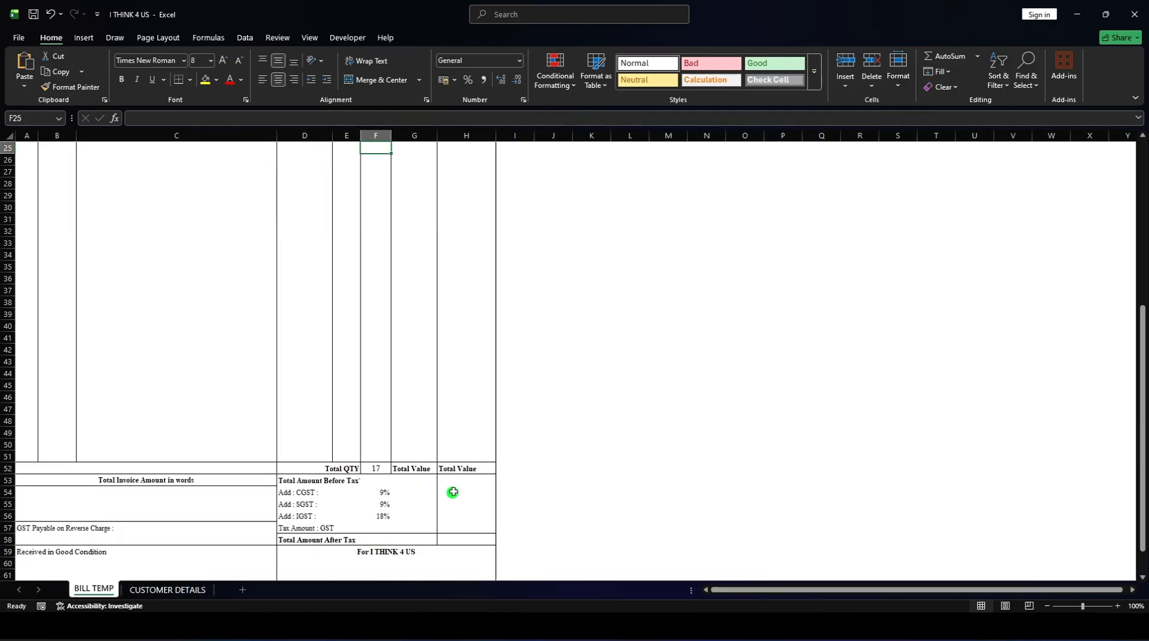
Enter the formula =SUM(H20:H51) in the Total Value cell H52.
scroll(469, 292, "up", 4)
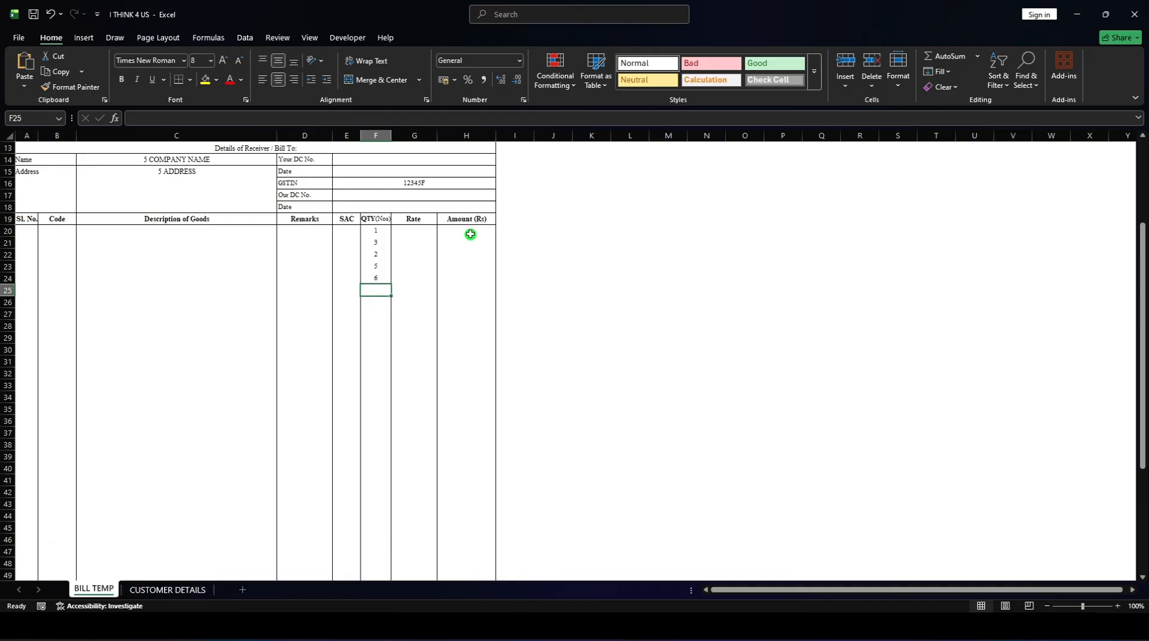
scroll(461, 526, "down", 2)
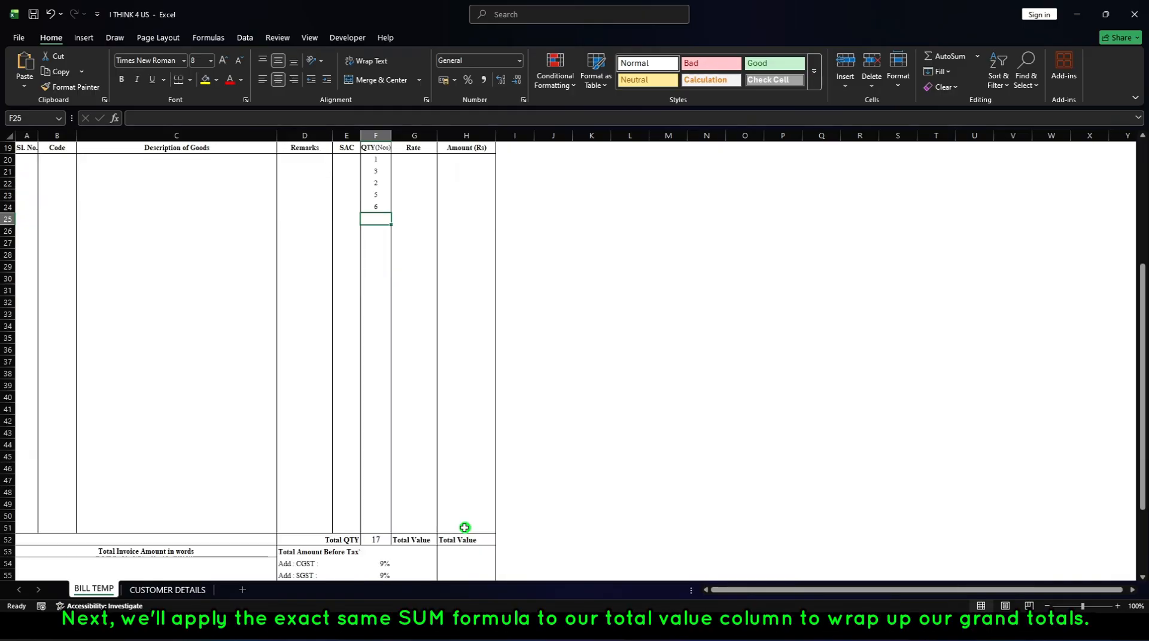
scroll(466, 512, "down", 1)
left_click(492, 504)
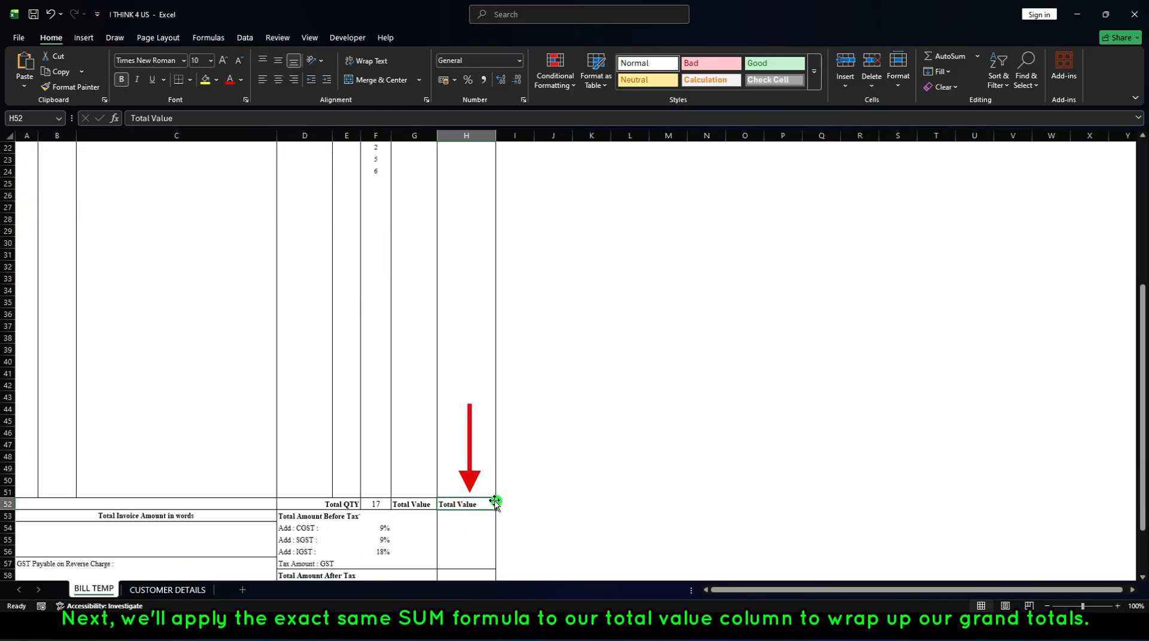
type("=")
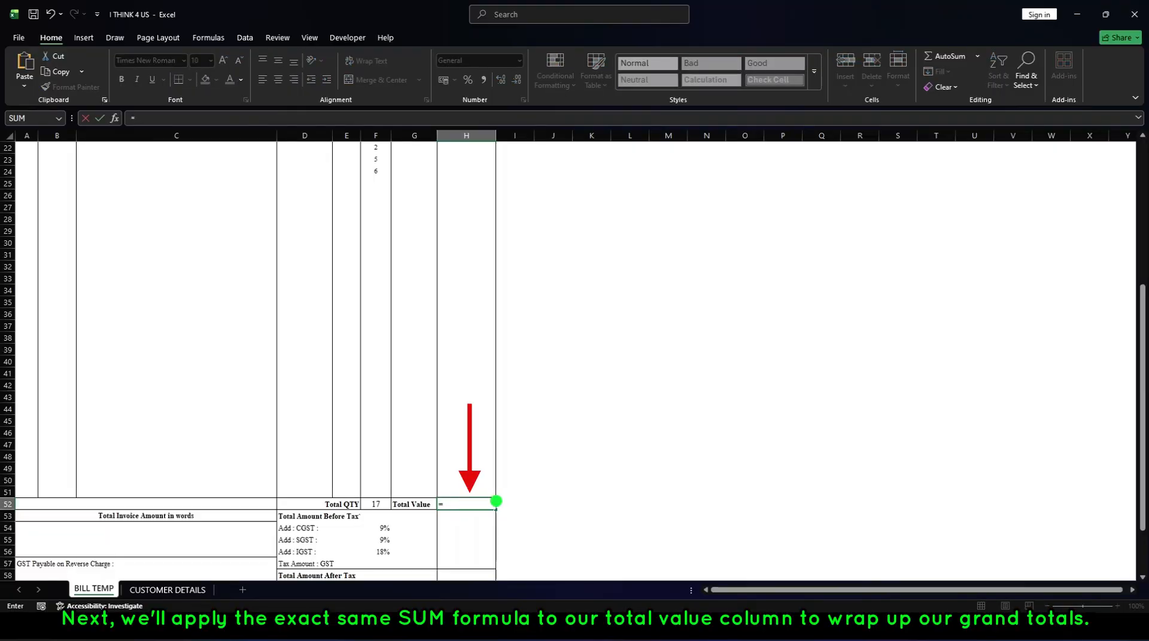
type("sum")
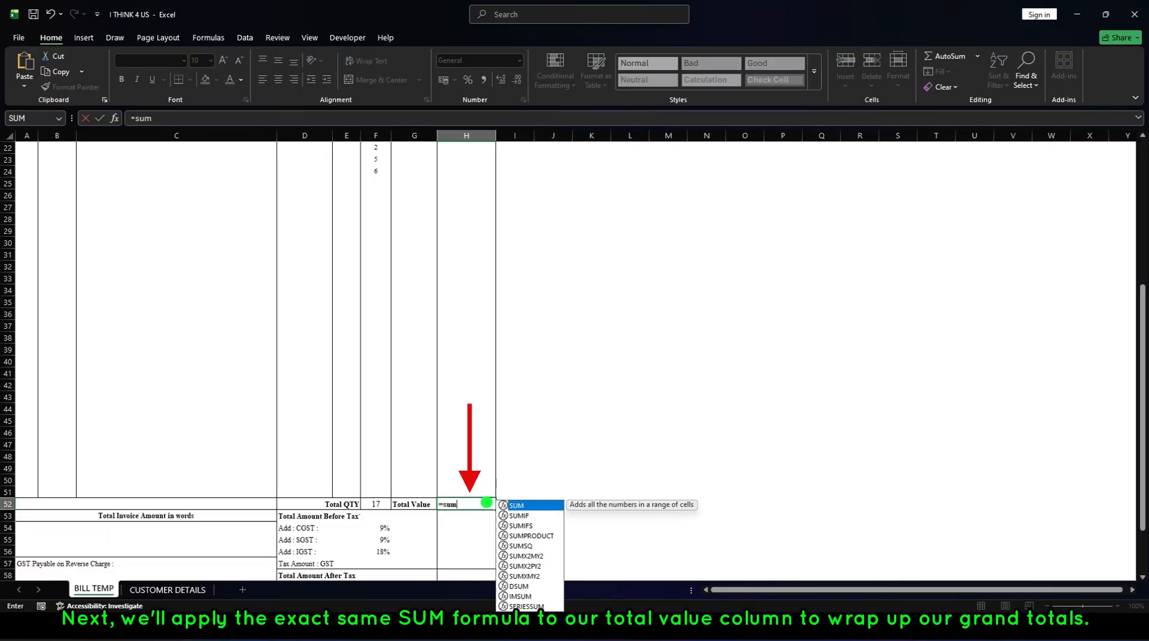
double_click(516, 506)
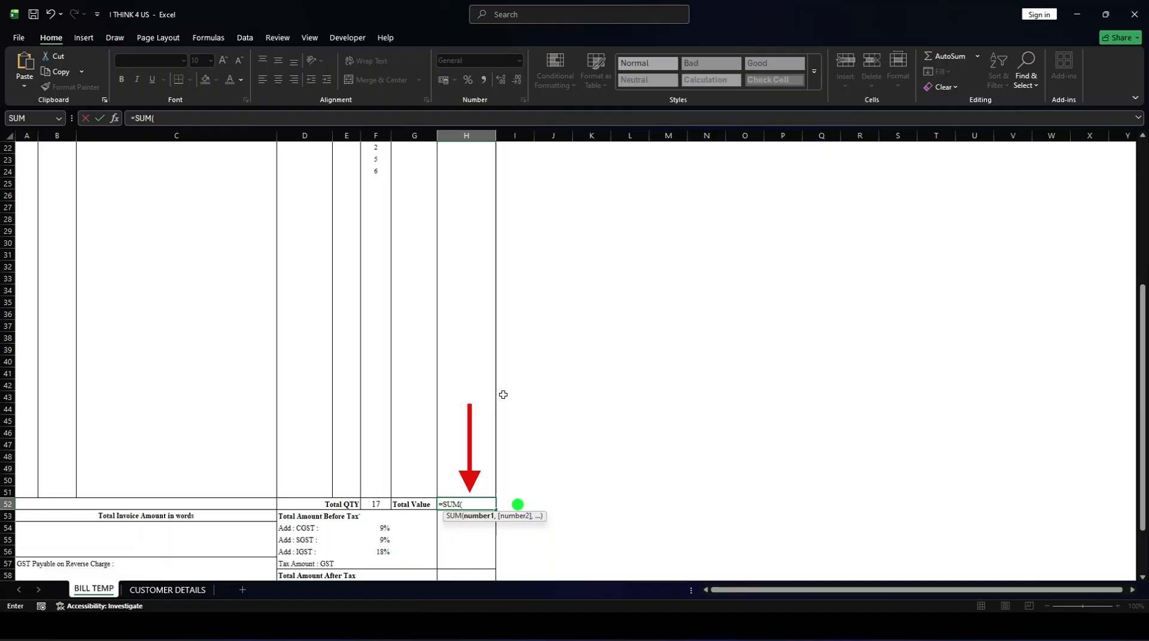
scroll(500, 383, "up", 3)
left_click_drag(469, 230, 469, 540)
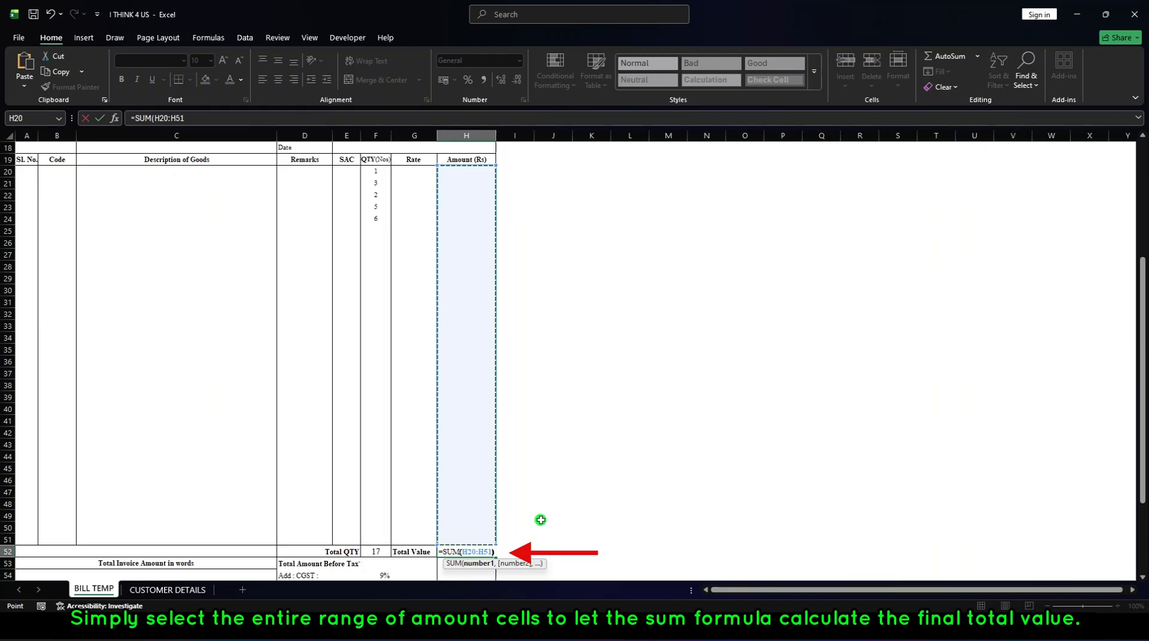
key("Return")
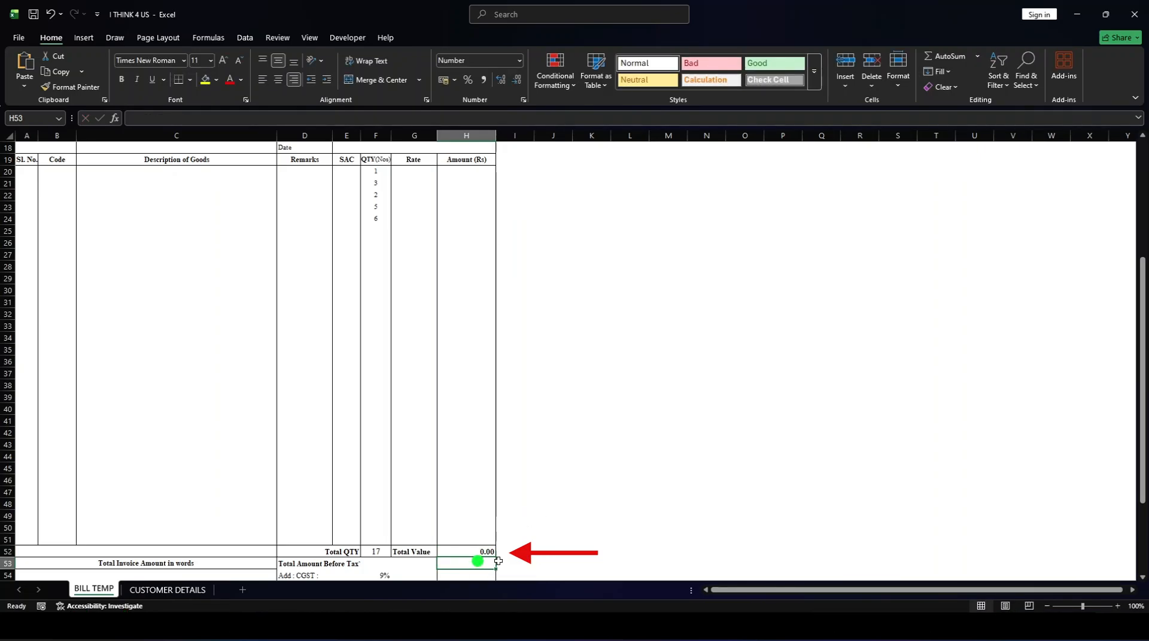
Enter test rates 100, 20, 250, 300 and 450 in the Rate cells G20 to G24.
scroll(469, 334, "up", 2)
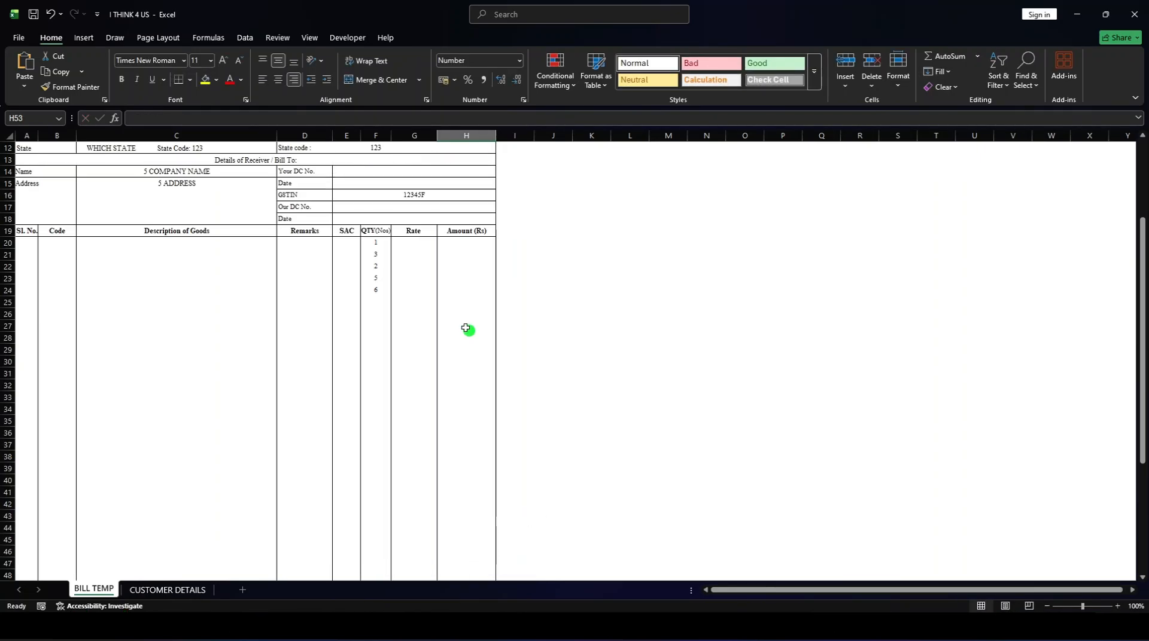
left_click(418, 244)
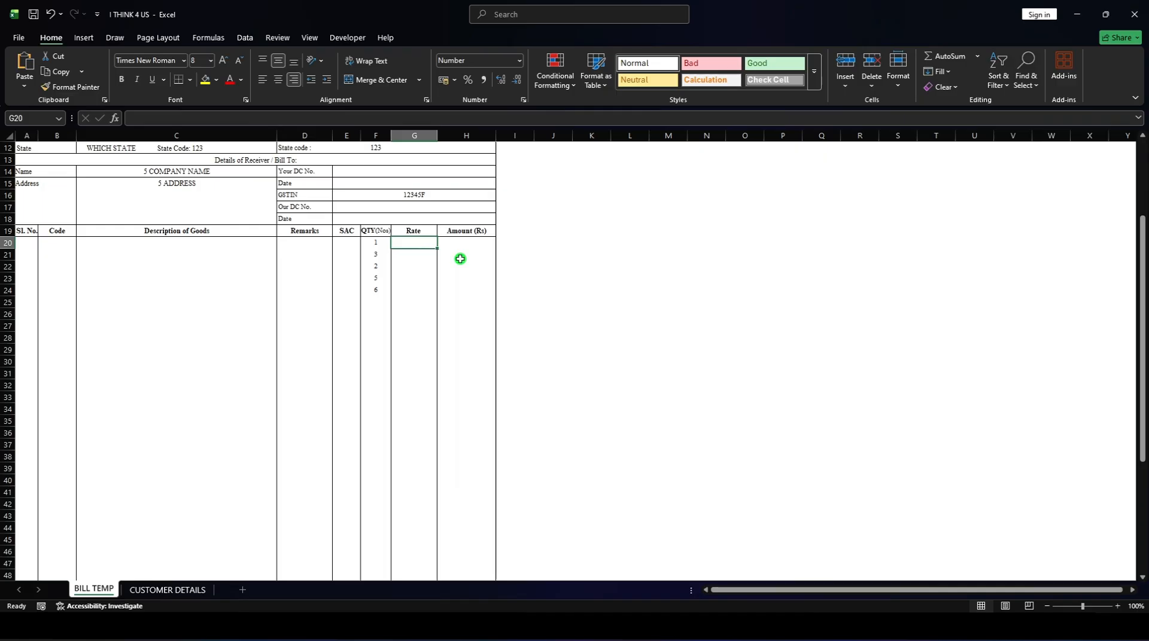
type("100")
key("Return")
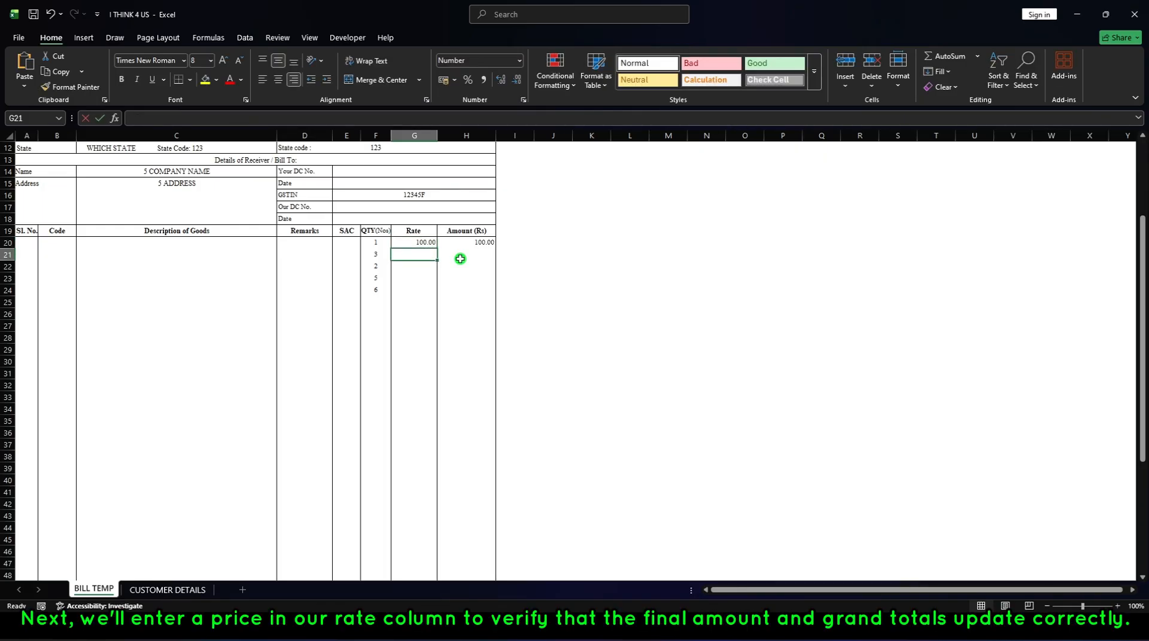
type("250")
key("Return")
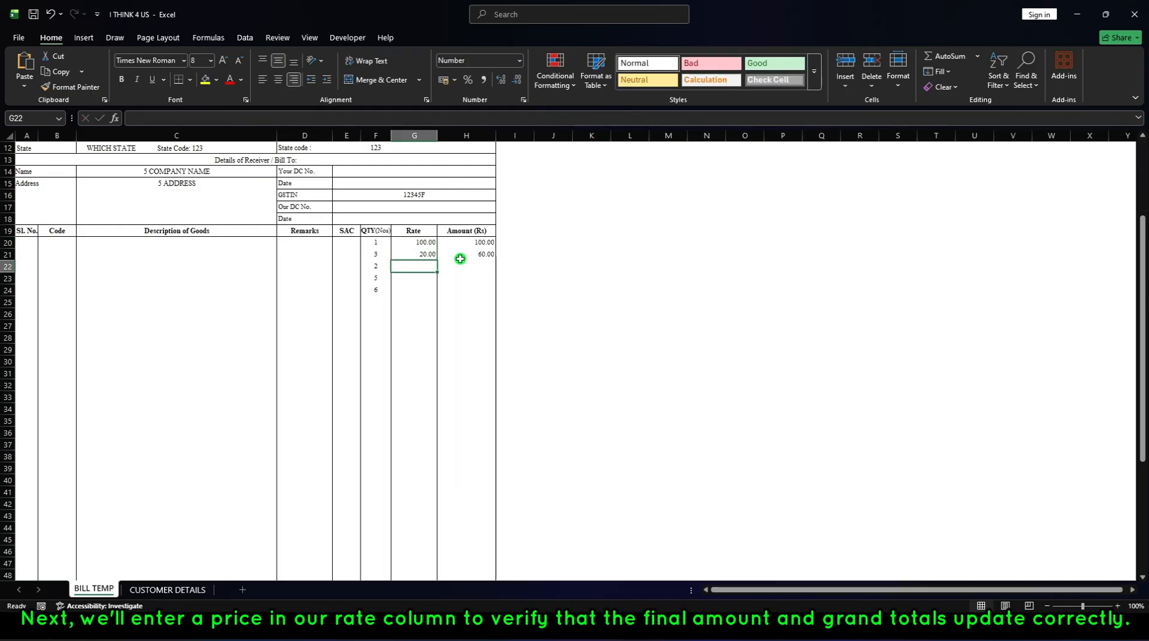
type("250")
key("Return")
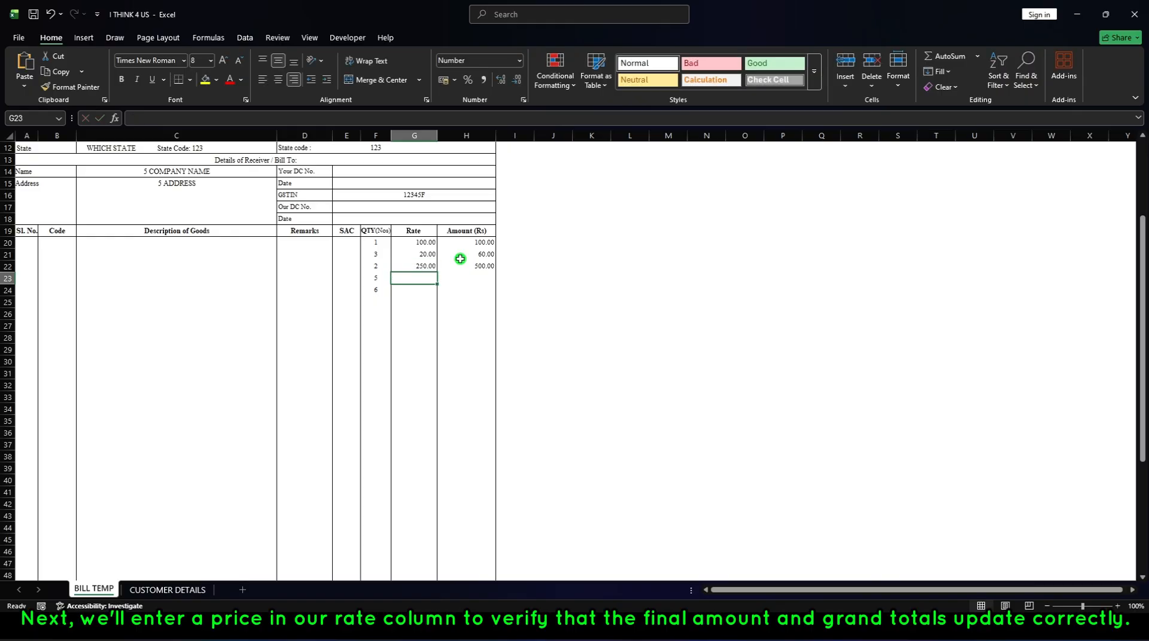
type("300")
key("Return")
type("4")
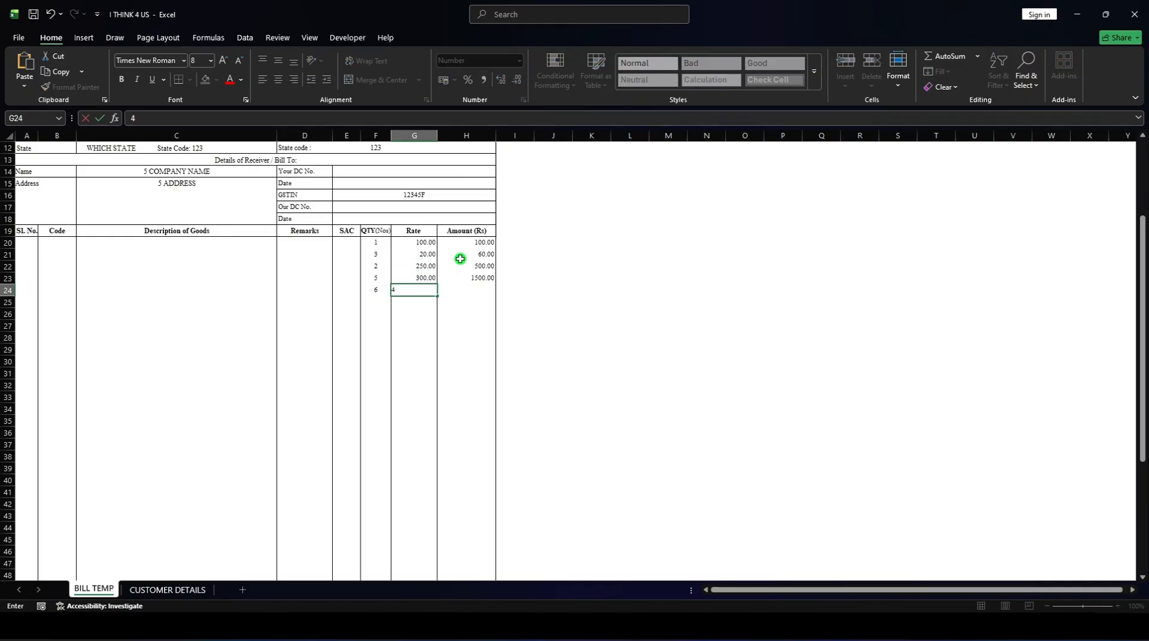
type("50")
key("Return")
Select the Amount cells H20 to H24 and compare their sum with the Total Value cell.
scroll(575, 311, "down", 3)
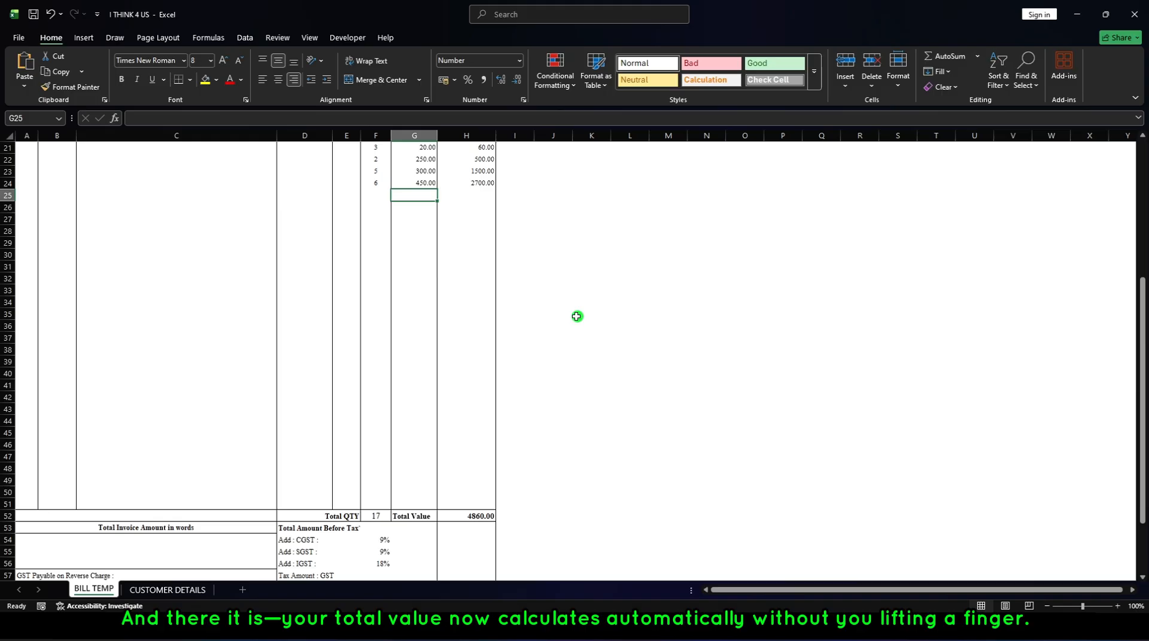
scroll(533, 428, "up", 2)
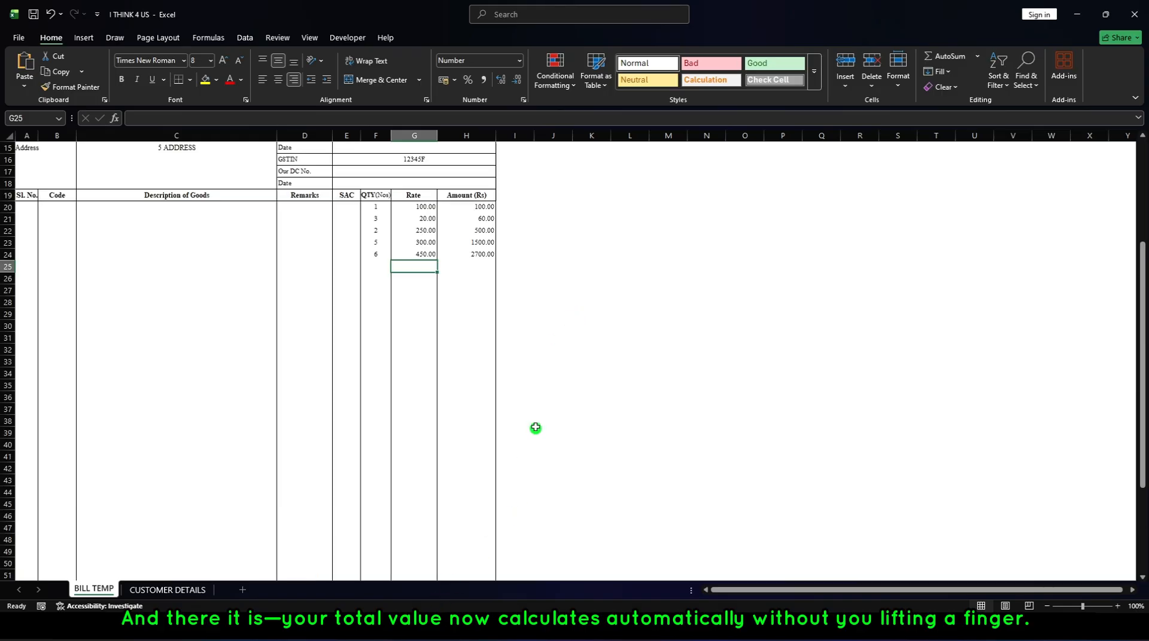
left_click_drag(465, 206, 474, 252)
scroll(482, 390, "down", 4)
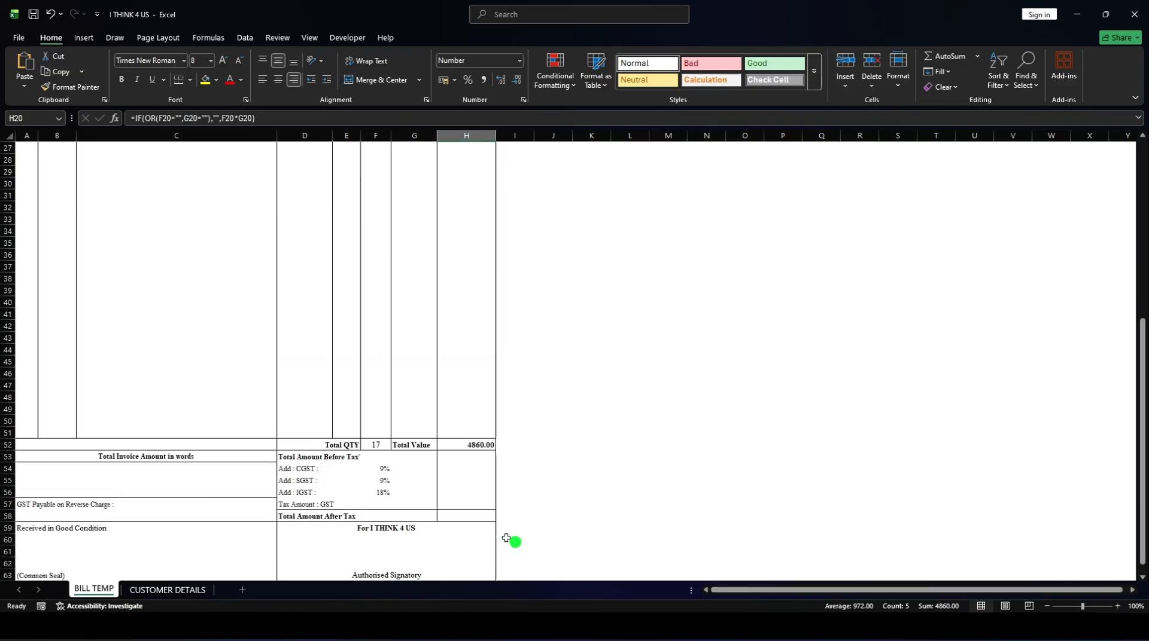
scroll(546, 433, "up", 4)
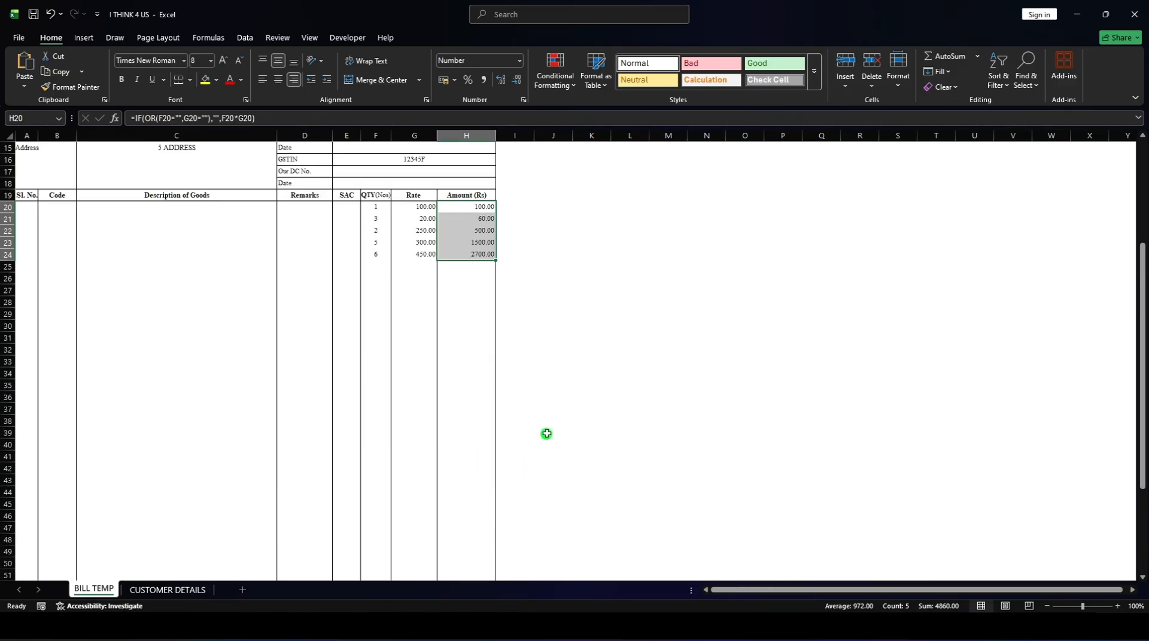
Enter the formula =H52 in the Total Amount Before Tax cell H53.
scroll(531, 426, "down", 3)
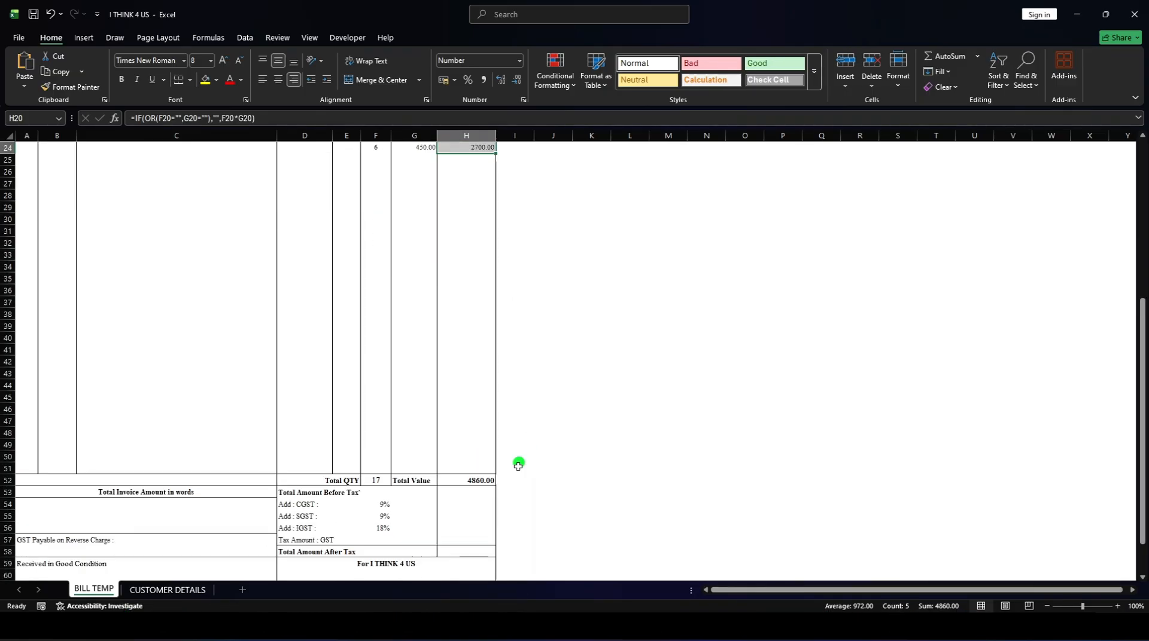
left_click(470, 491)
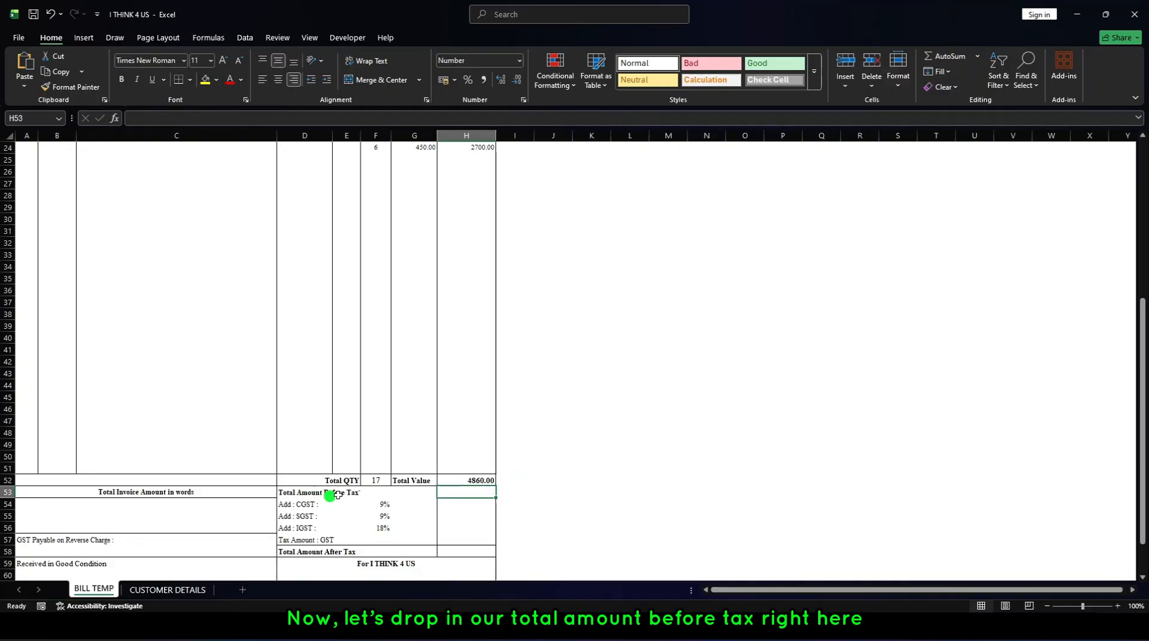
type("=")
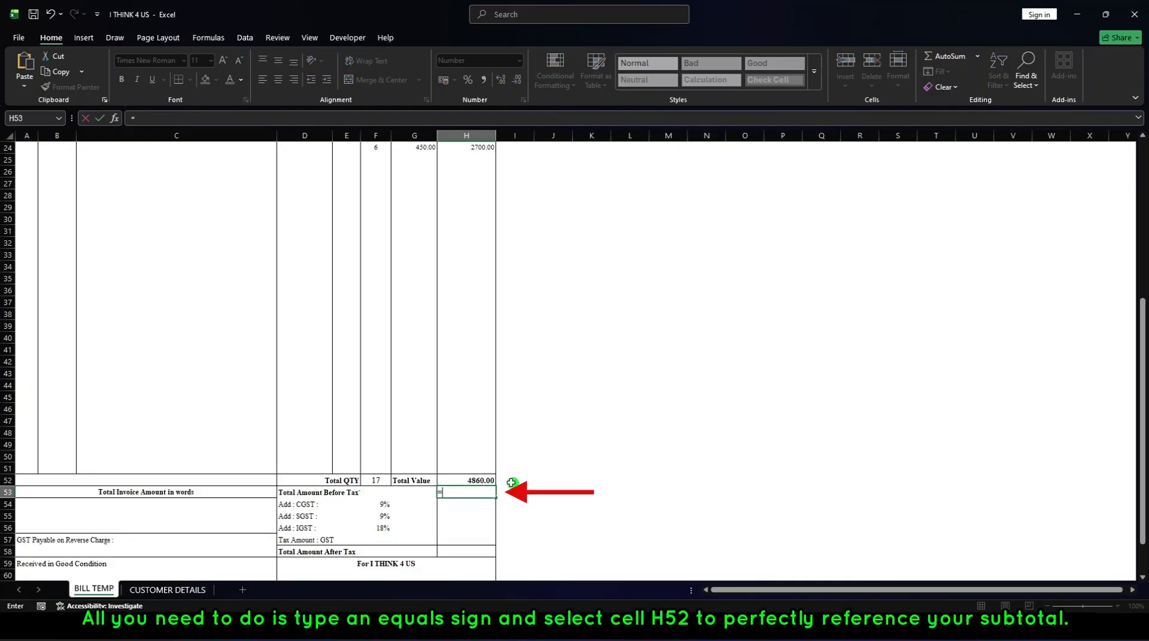
left_click(473, 479)
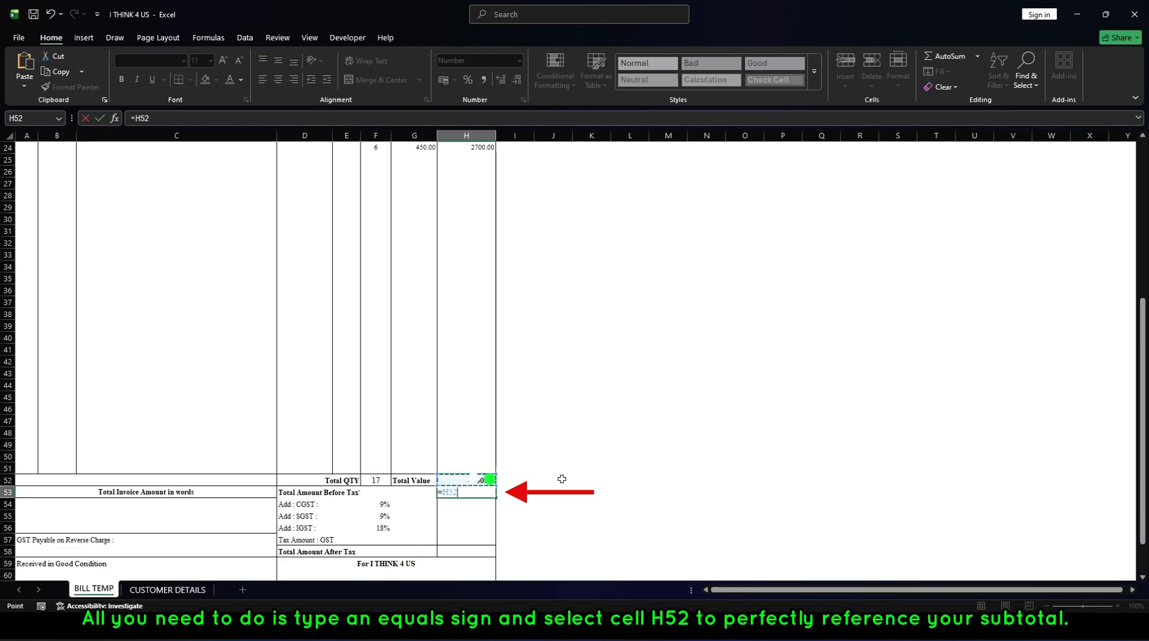
key("Return")
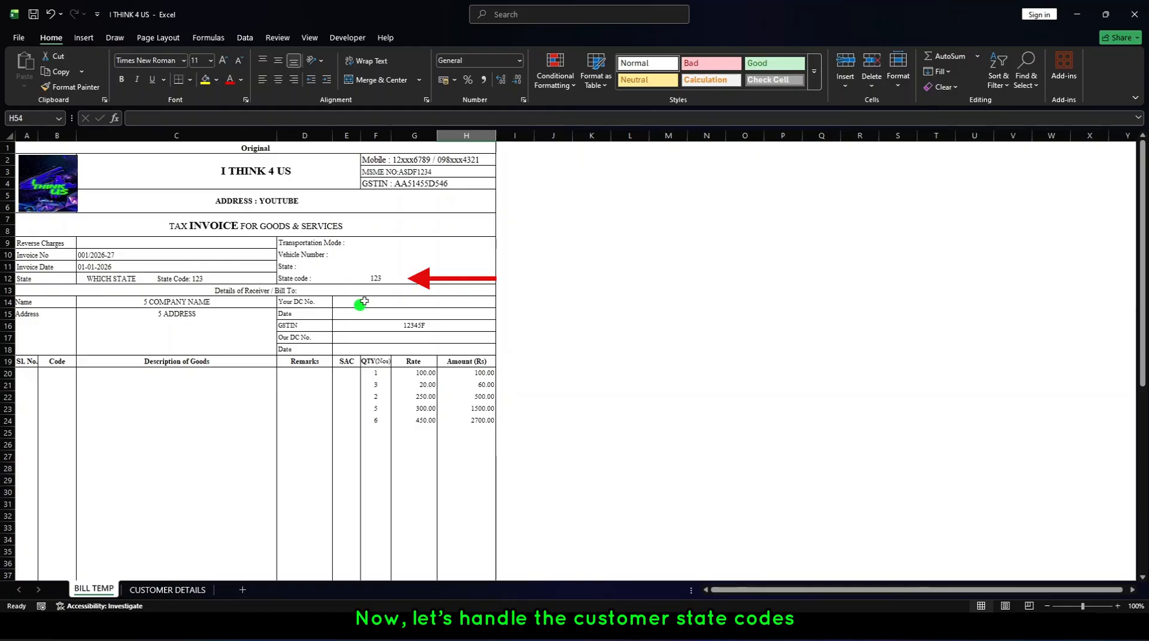
Insert a new column between GSTIN and BRANCH in the table on the CUSTOMER DETAILS sheet.
left_click(373, 274)
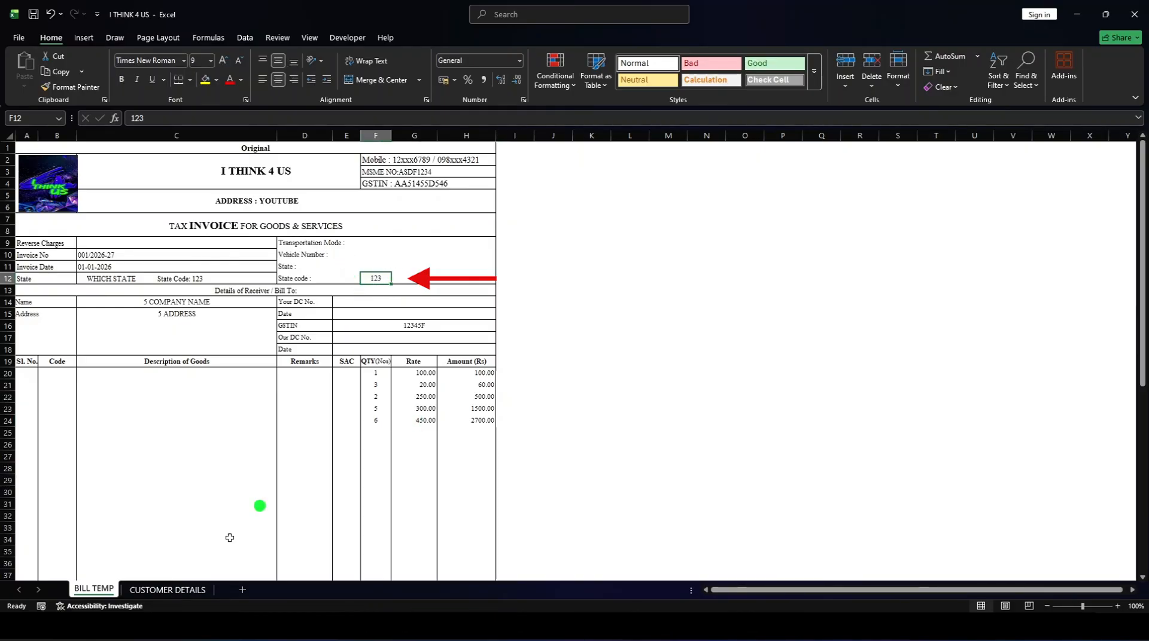
left_click(183, 589)
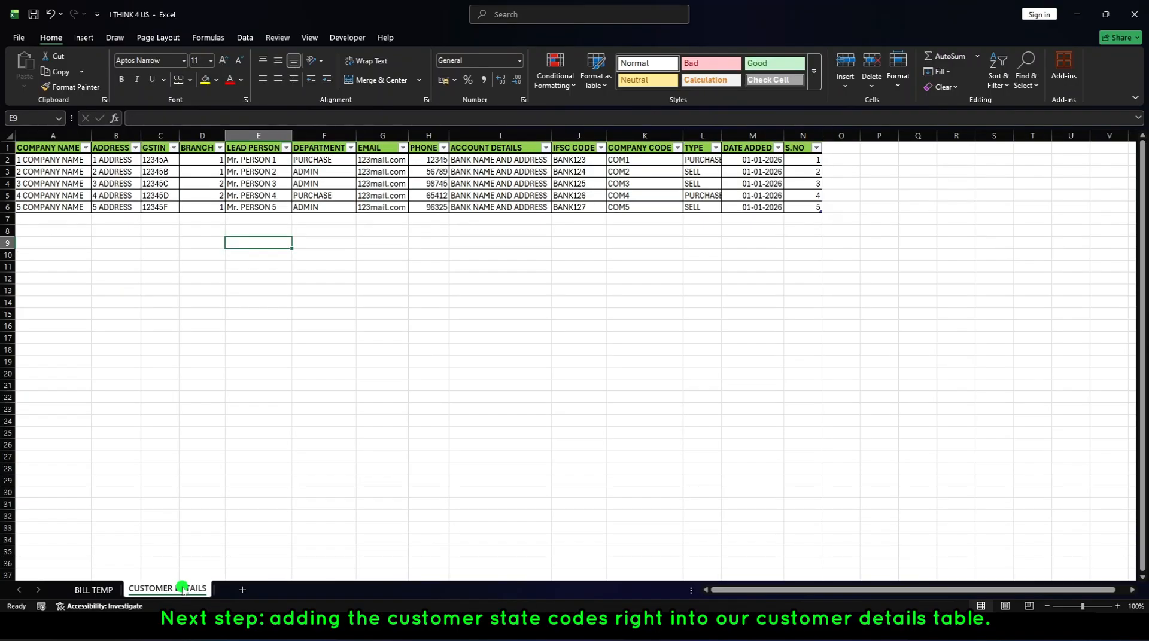
right_click(175, 135)
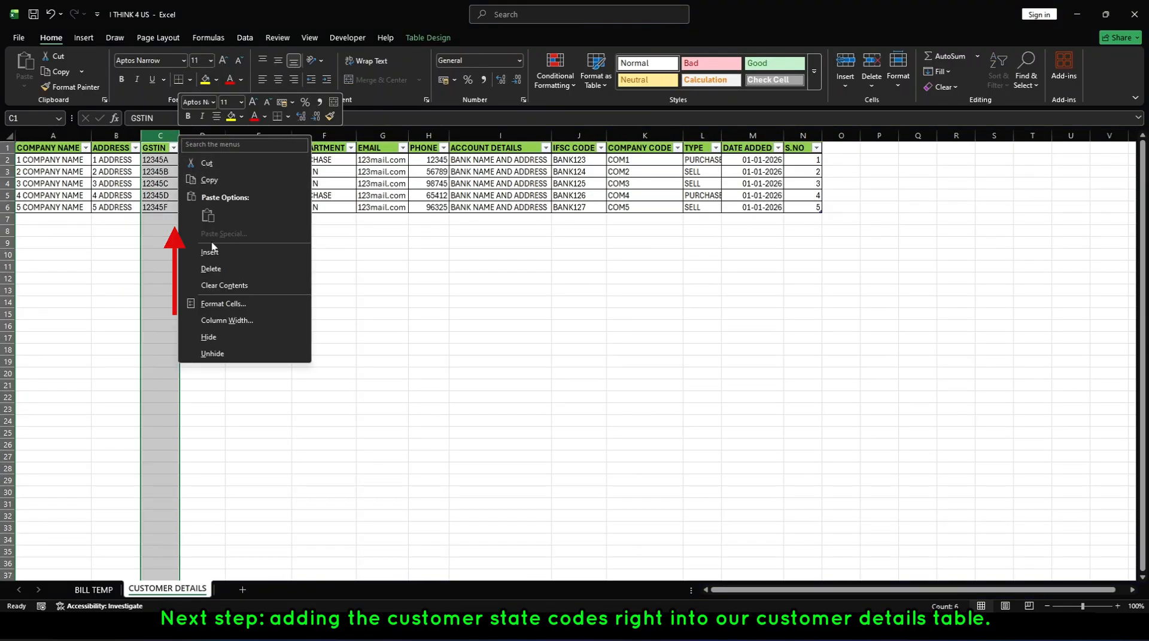
key("Escape")
left_click(192, 135)
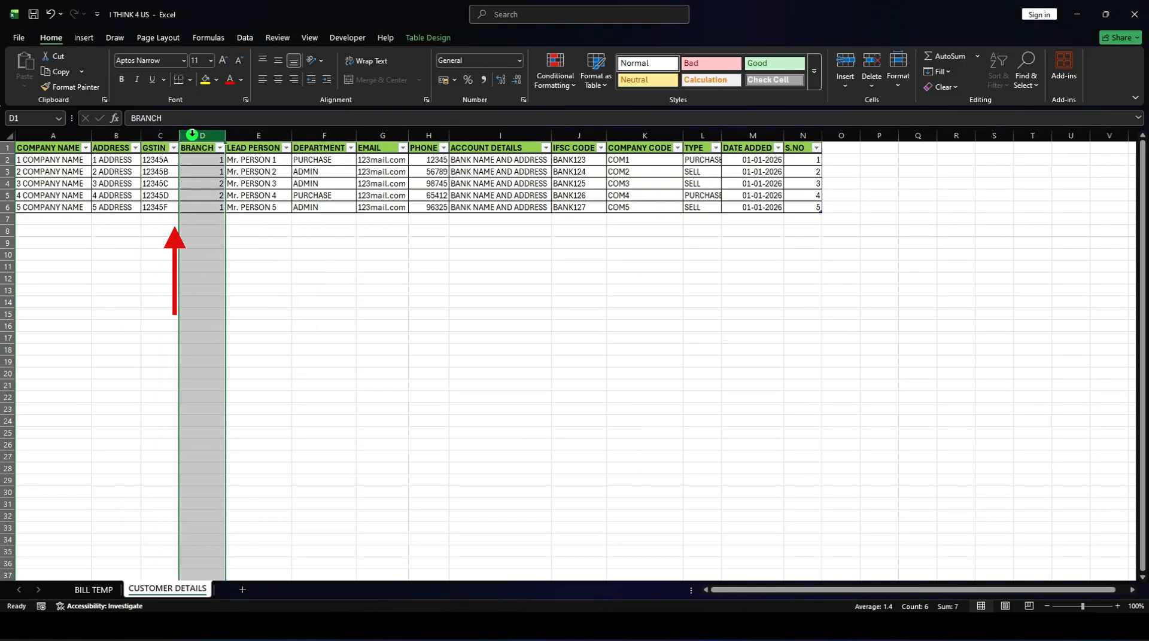
right_click(192, 136)
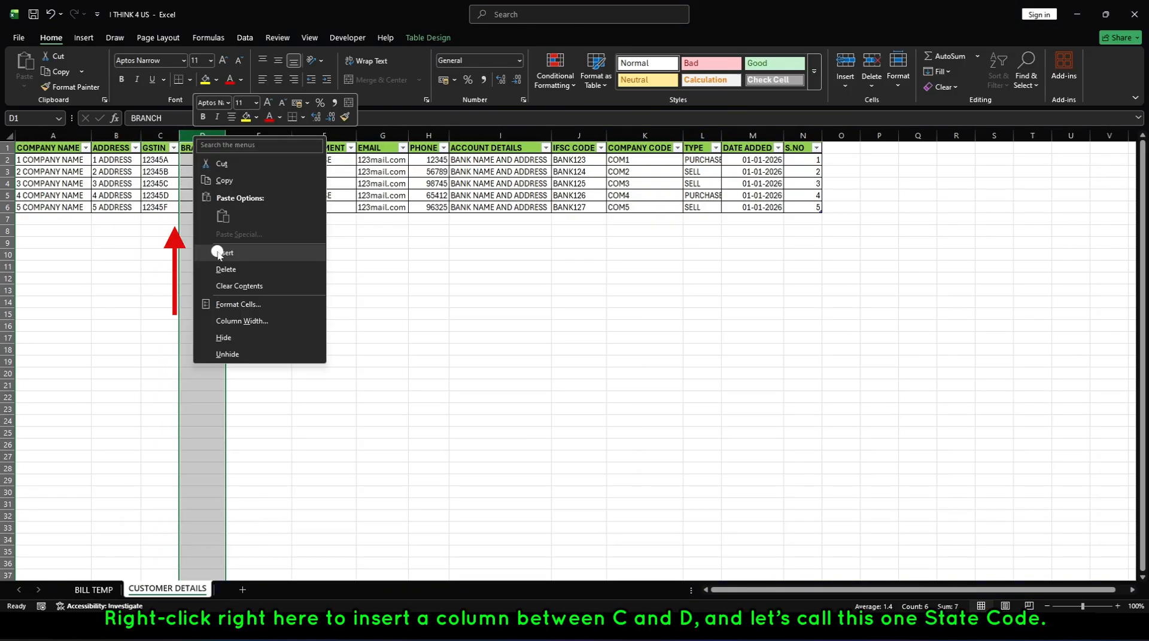
left_click(217, 253)
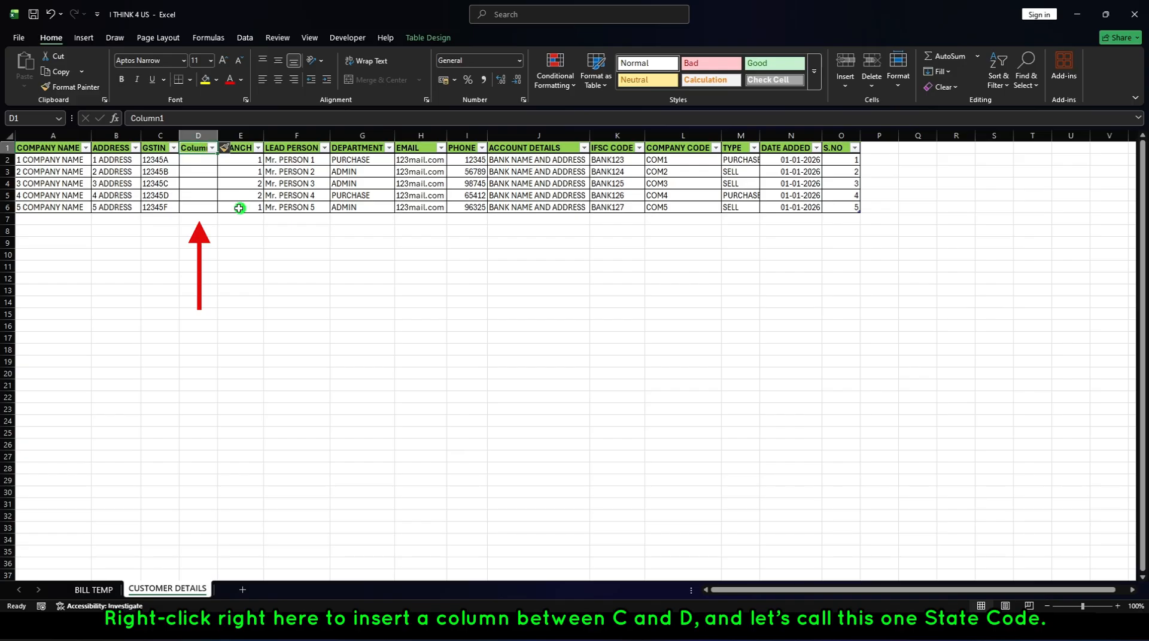
Name the header of the new column in D1 STATE CODE.
type("S")
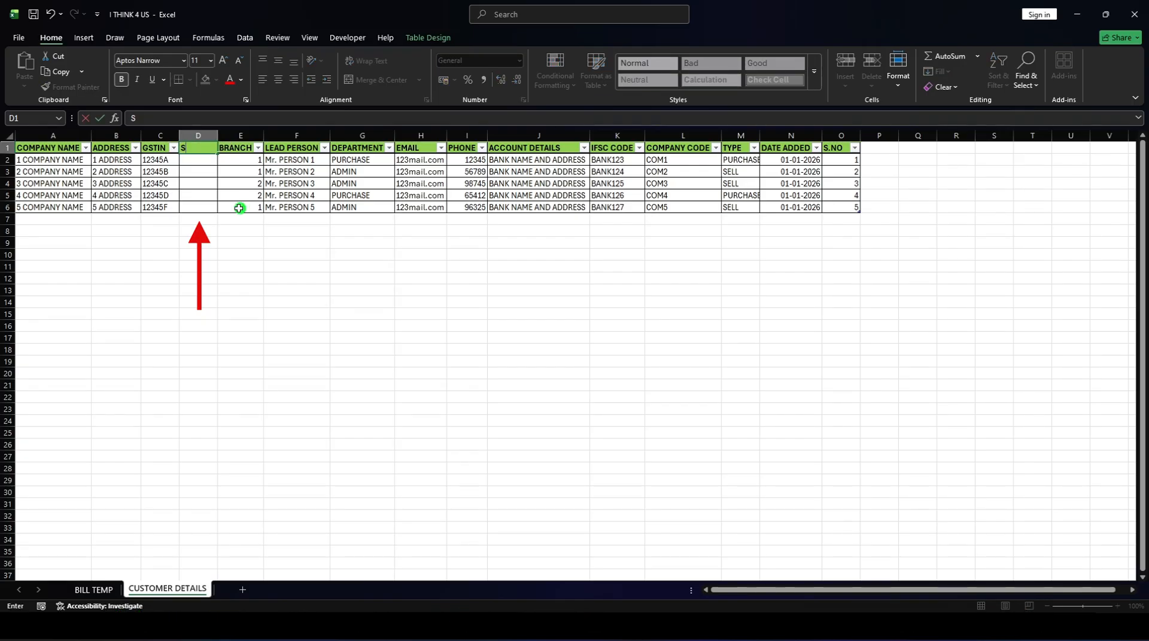
type("TATE")
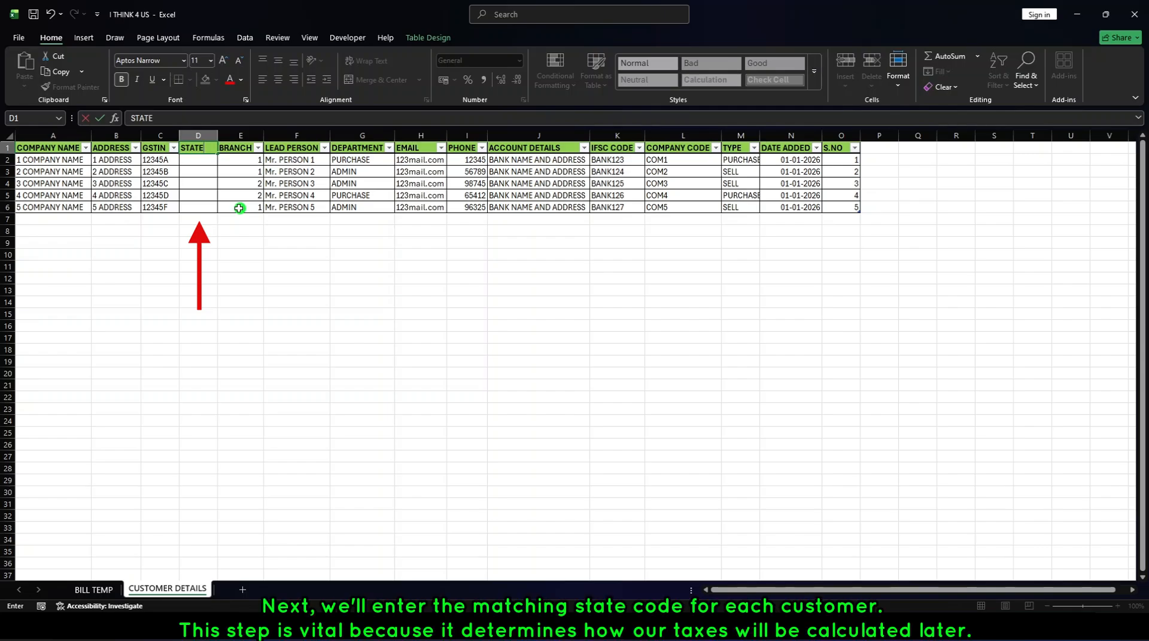
type(" CODE")
key("Return")
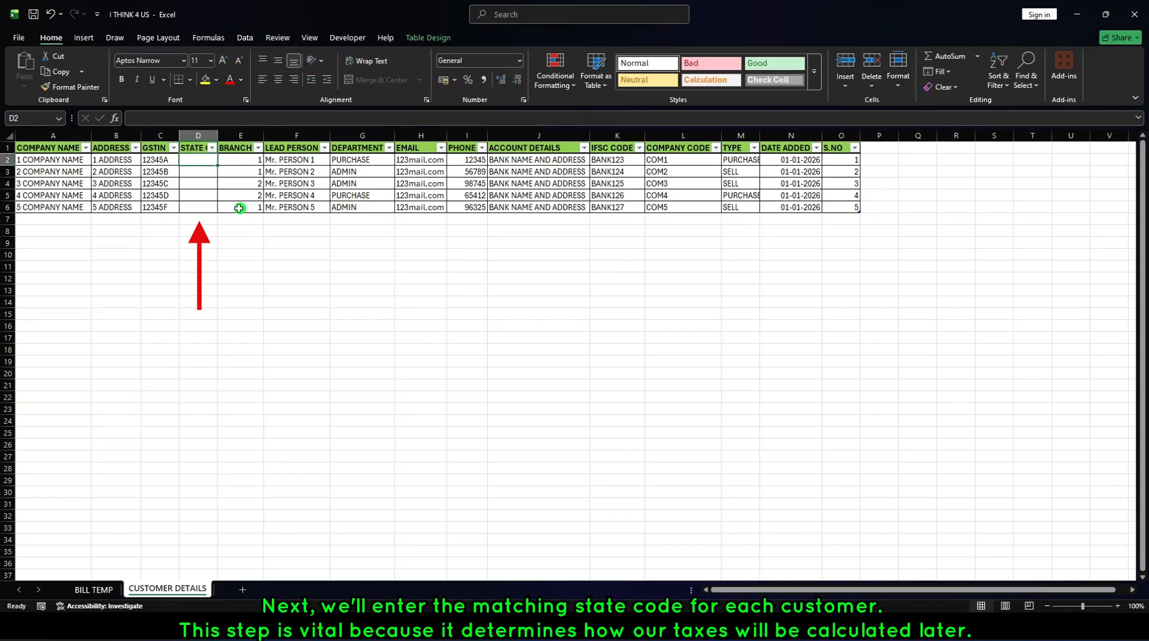
Enter the state codes 123, 556, 123, 449 and 315 for the five customers in cells D2 to D6.
type("12")
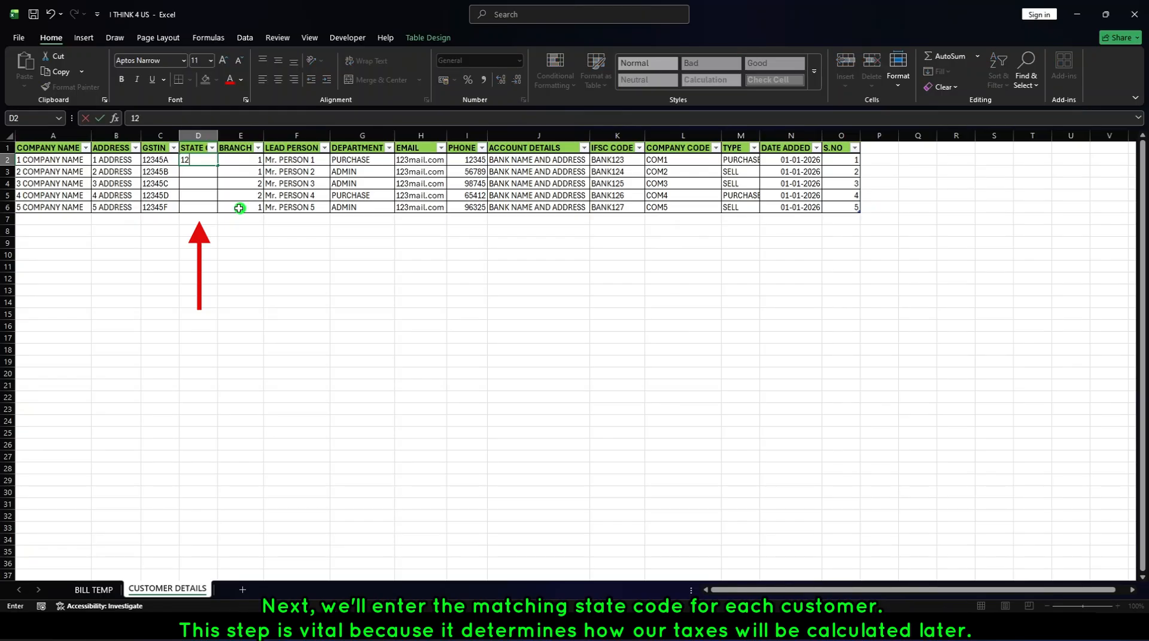
type("3")
key("Return")
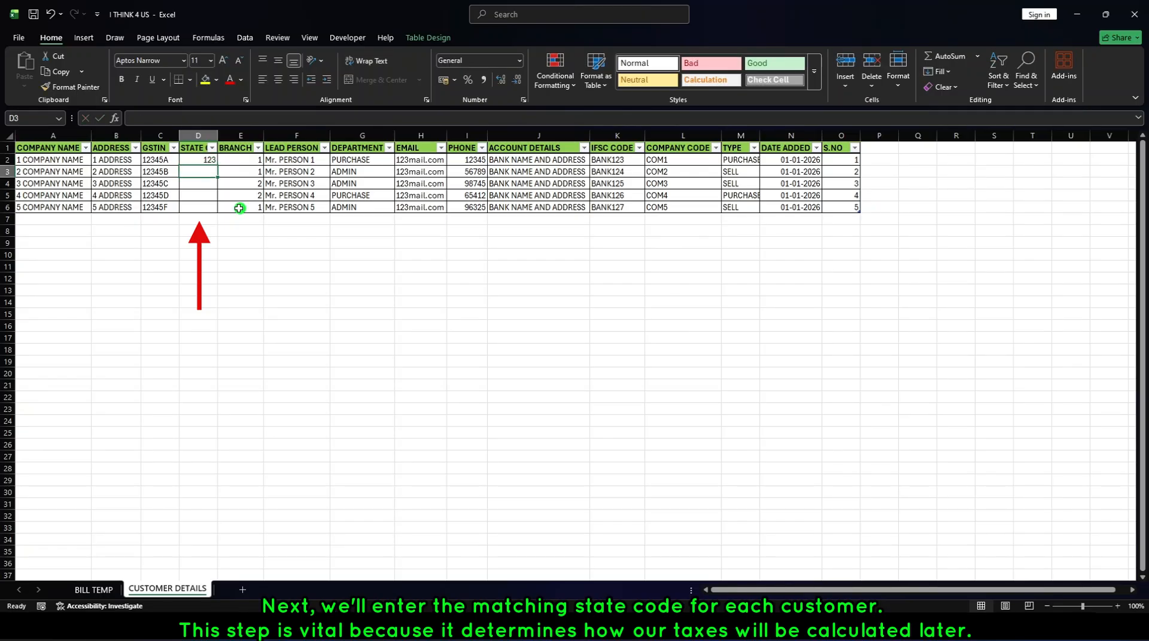
type("5")
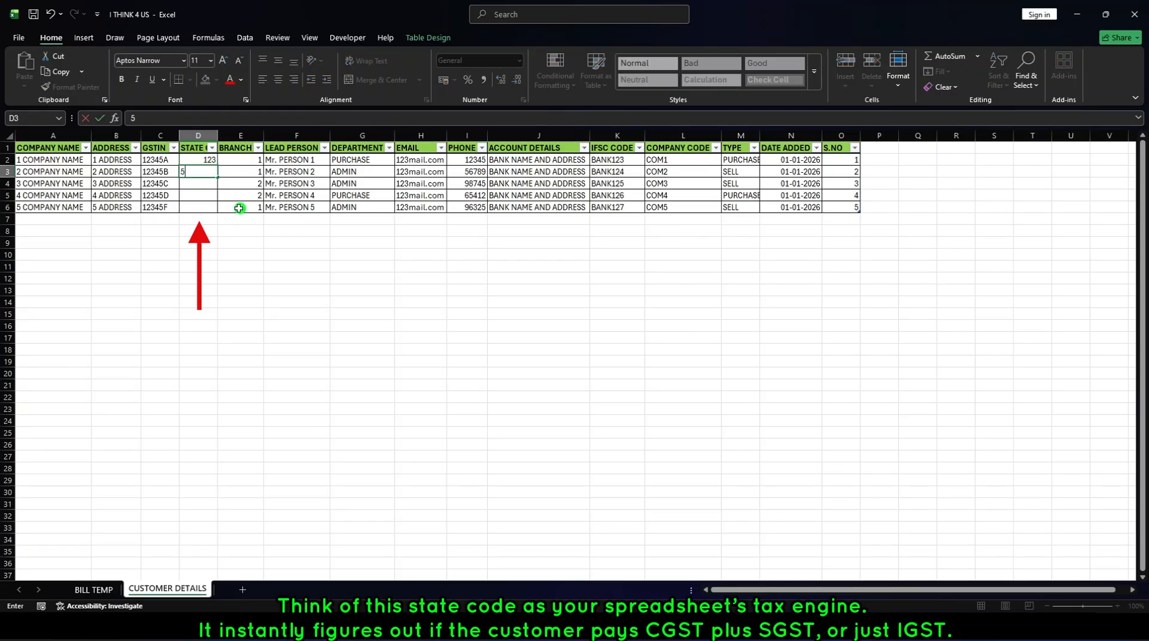
type("56")
key("Return")
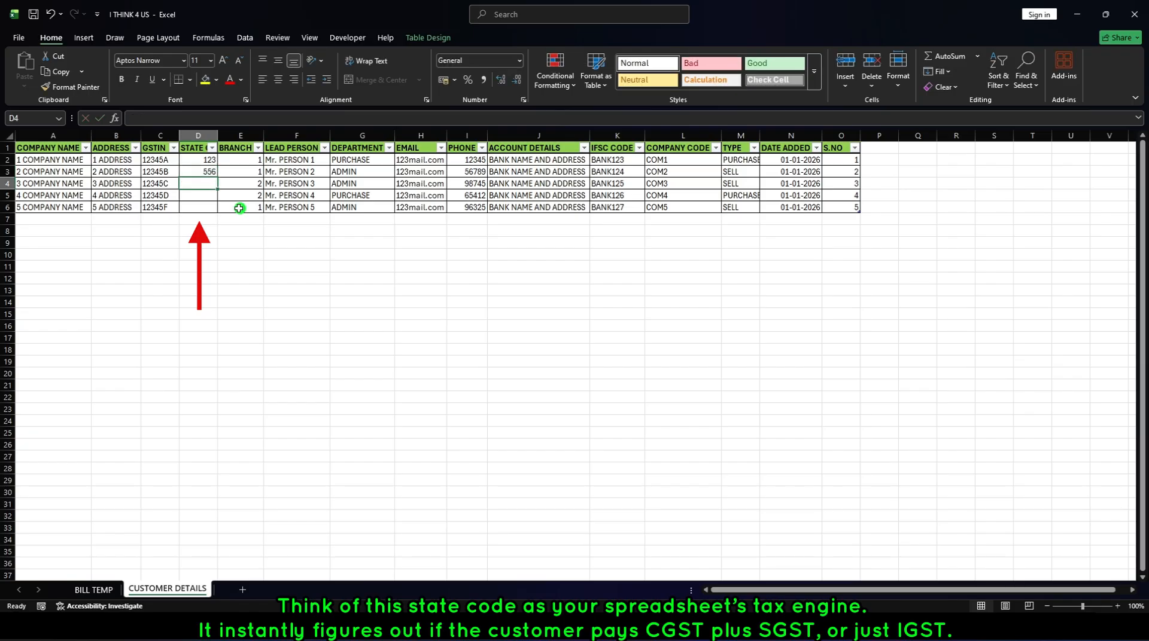
type("123")
key("Return")
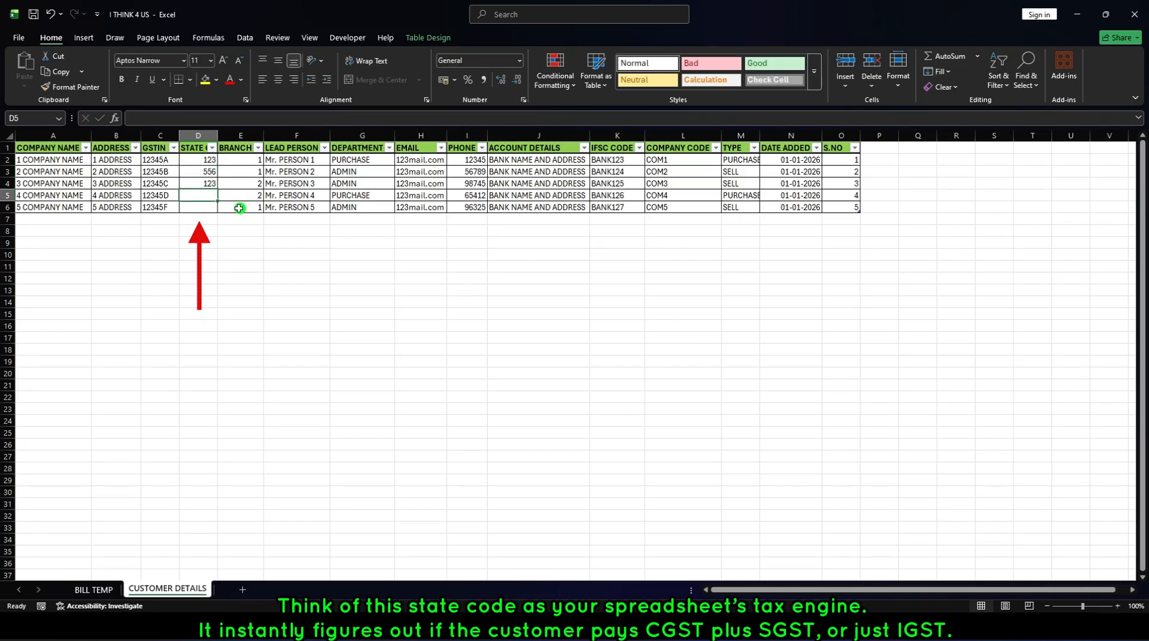
type("449")
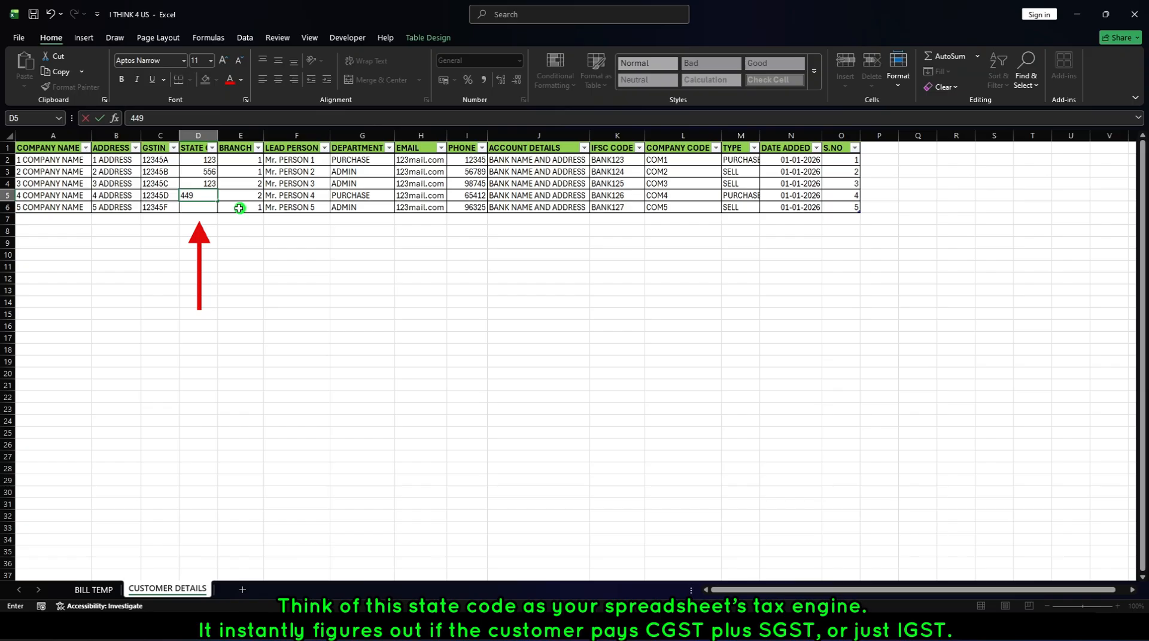
key("Return")
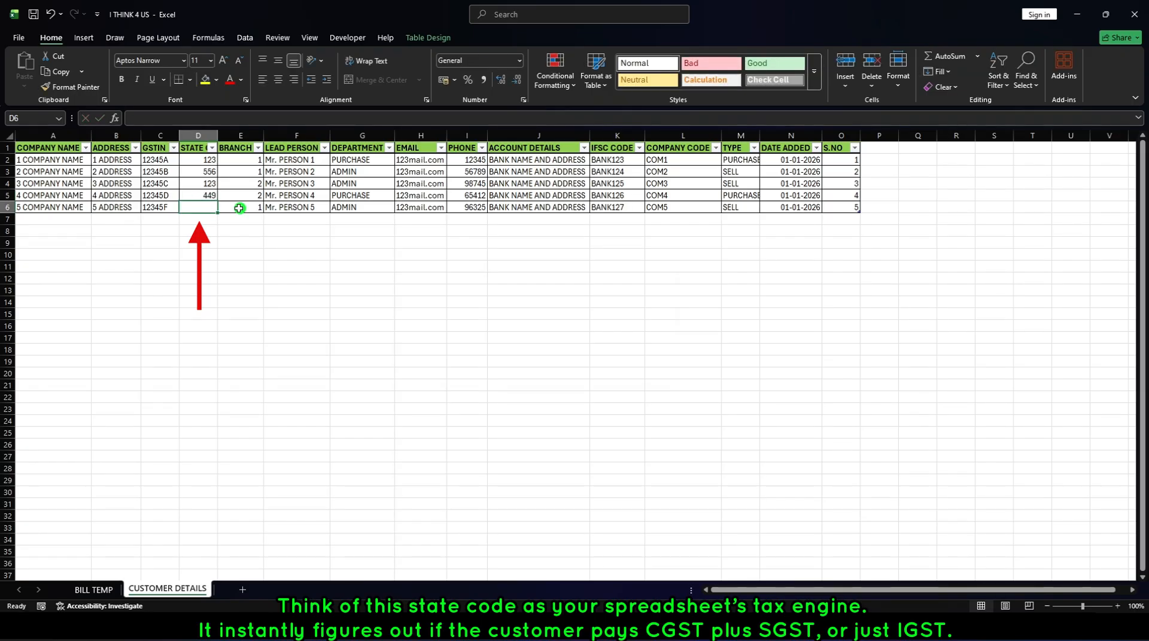
type("315")
key("Return")
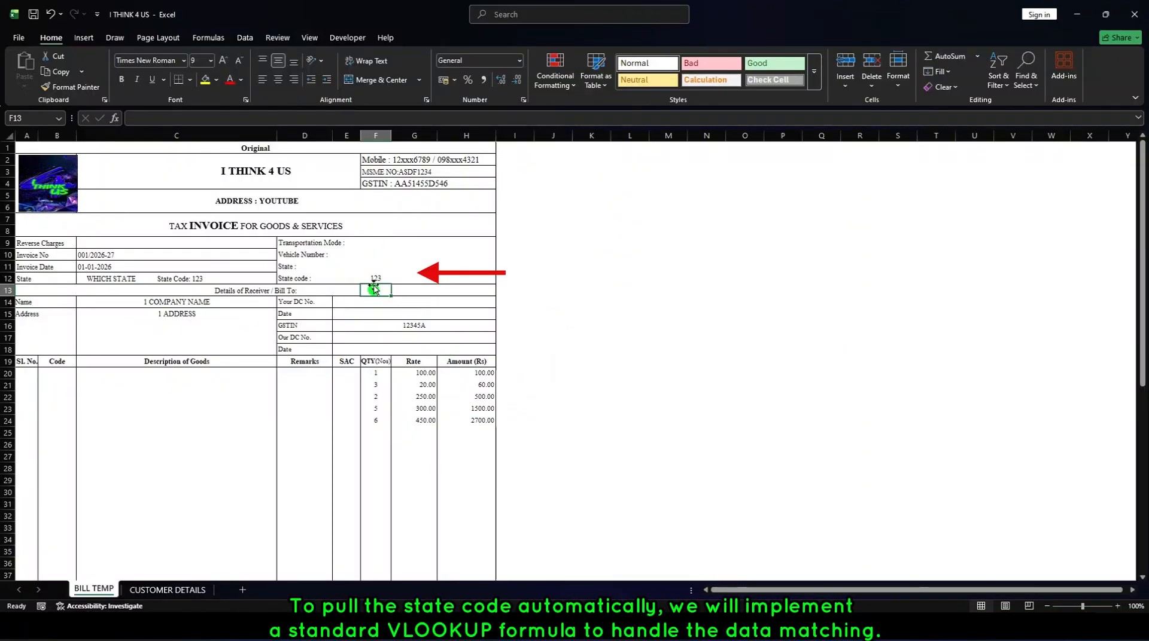
Enter the formula =VLOOKUP(C14,CUSTOMER_DETAILS,4,0) in the State code cell F12 on the BILL TEMP sheet.
left_click(377, 269)
left_click(383, 280)
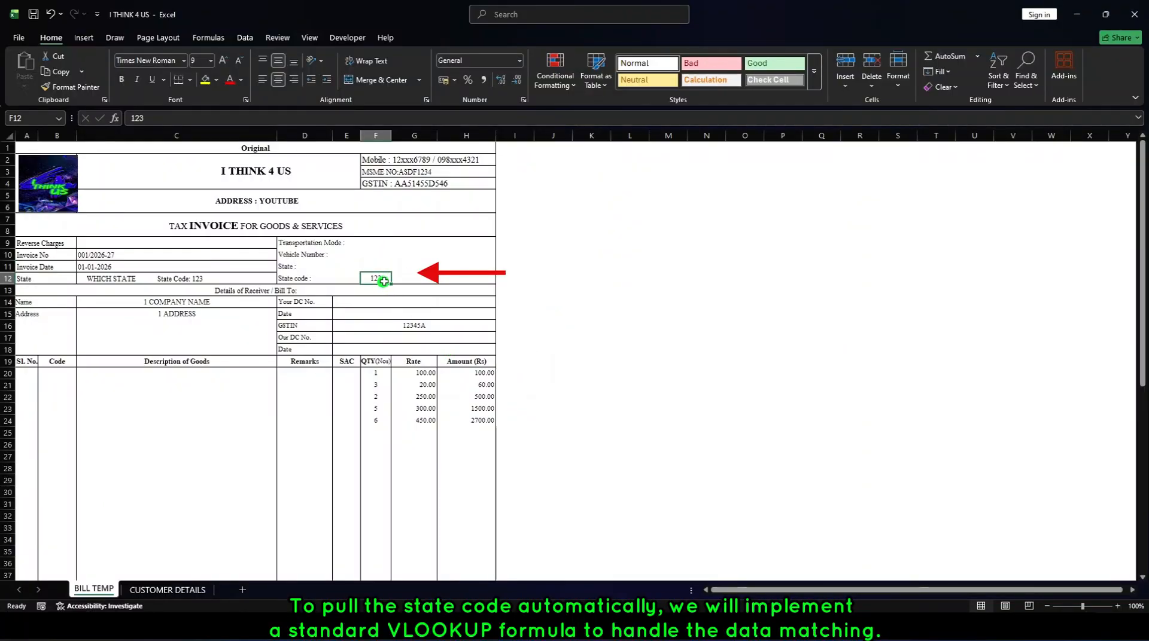
type("=")
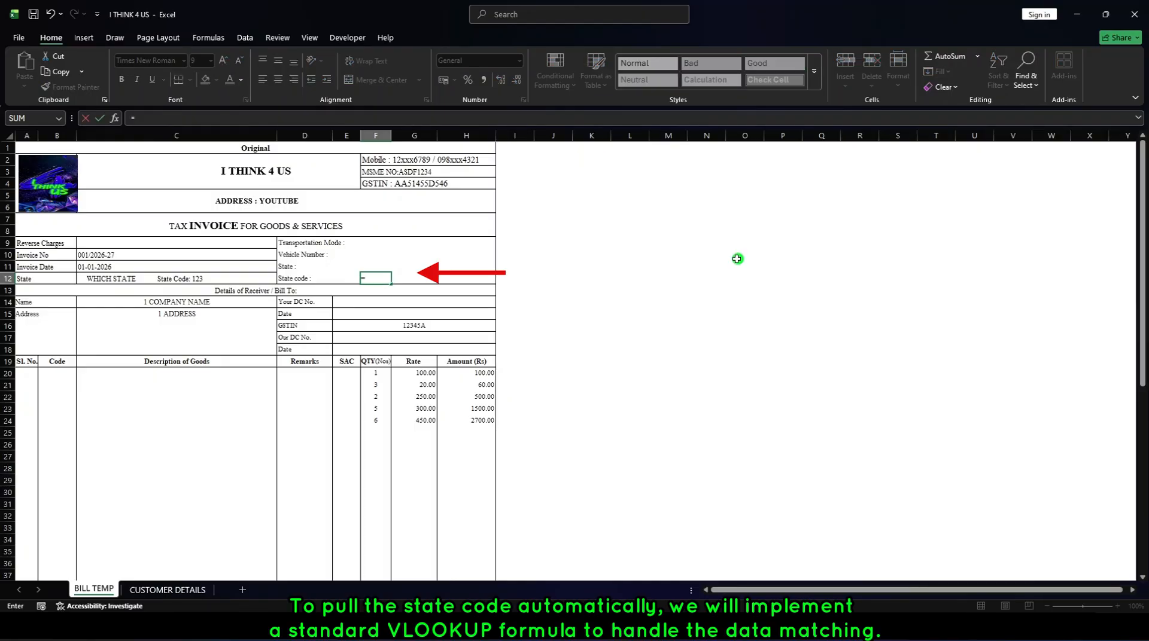
type("vl")
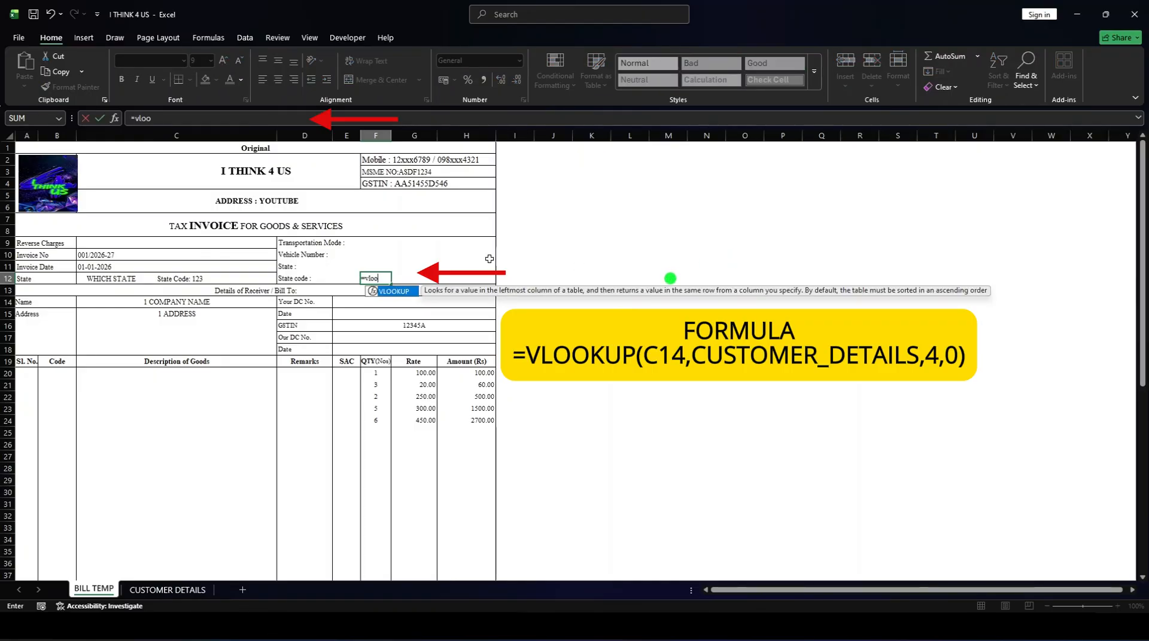
type("oo")
double_click(391, 292)
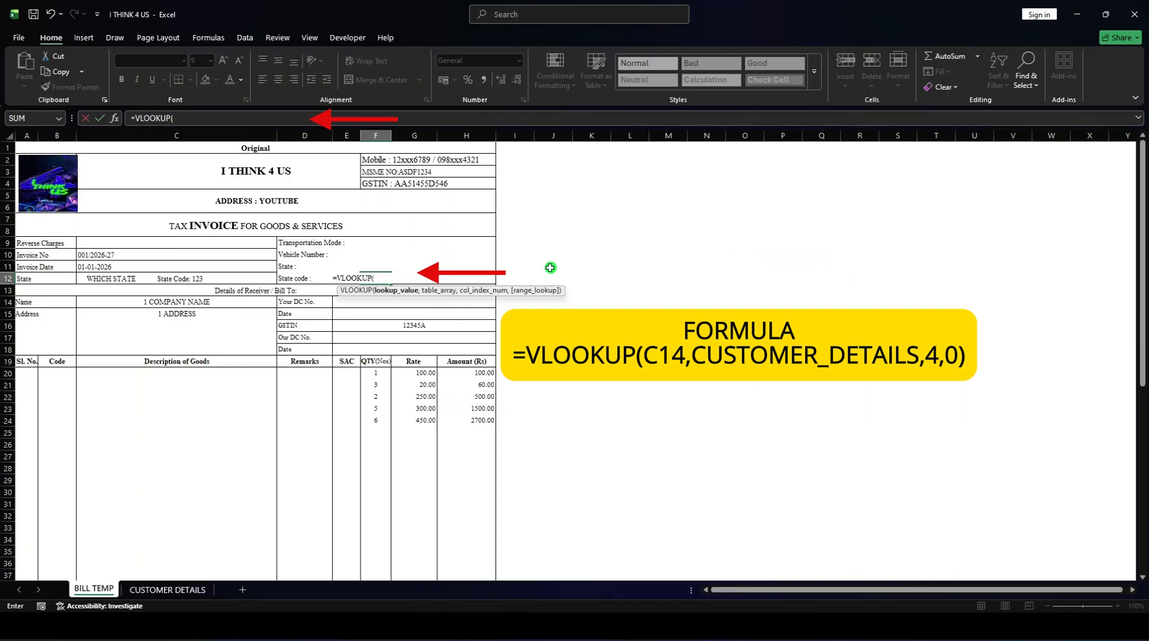
left_click(174, 301)
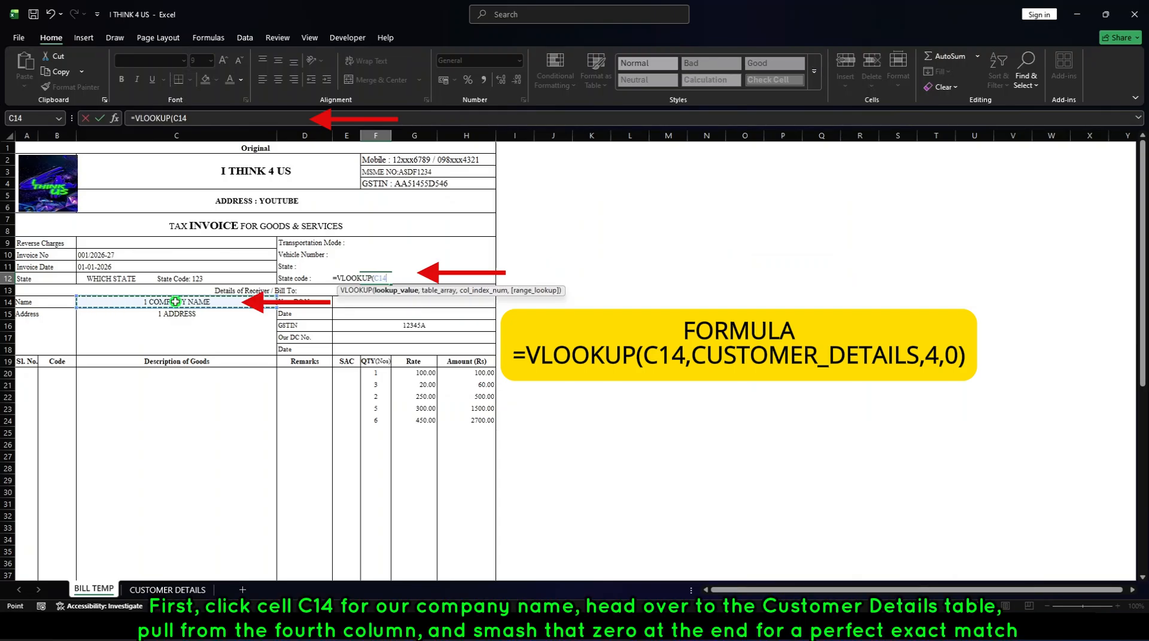
type(",")
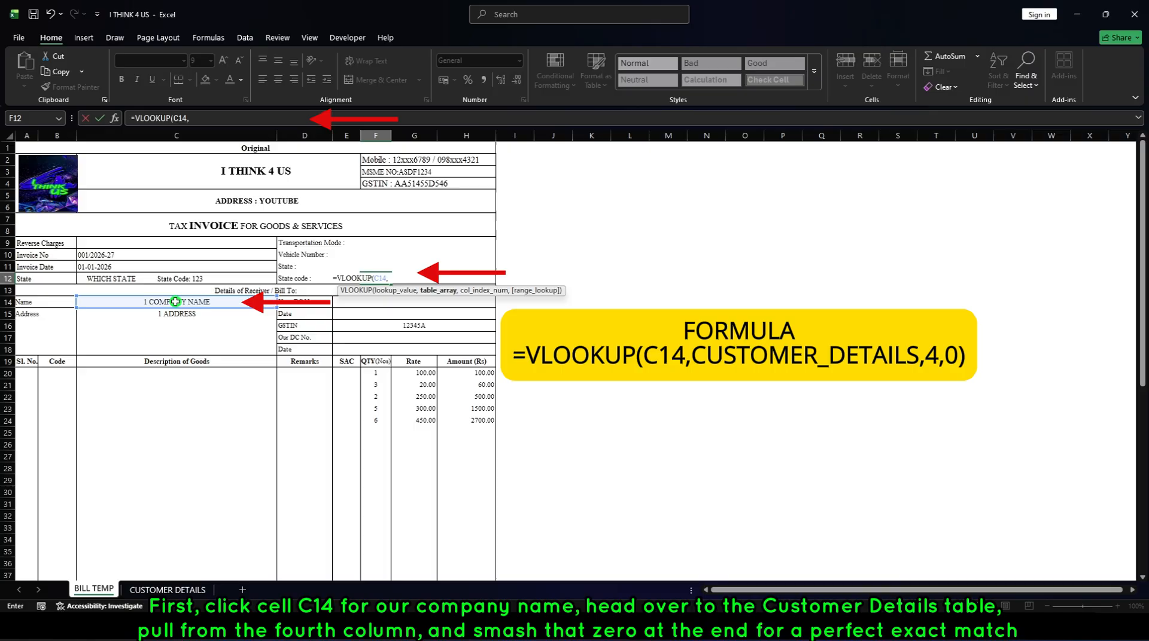
left_click(162, 589)
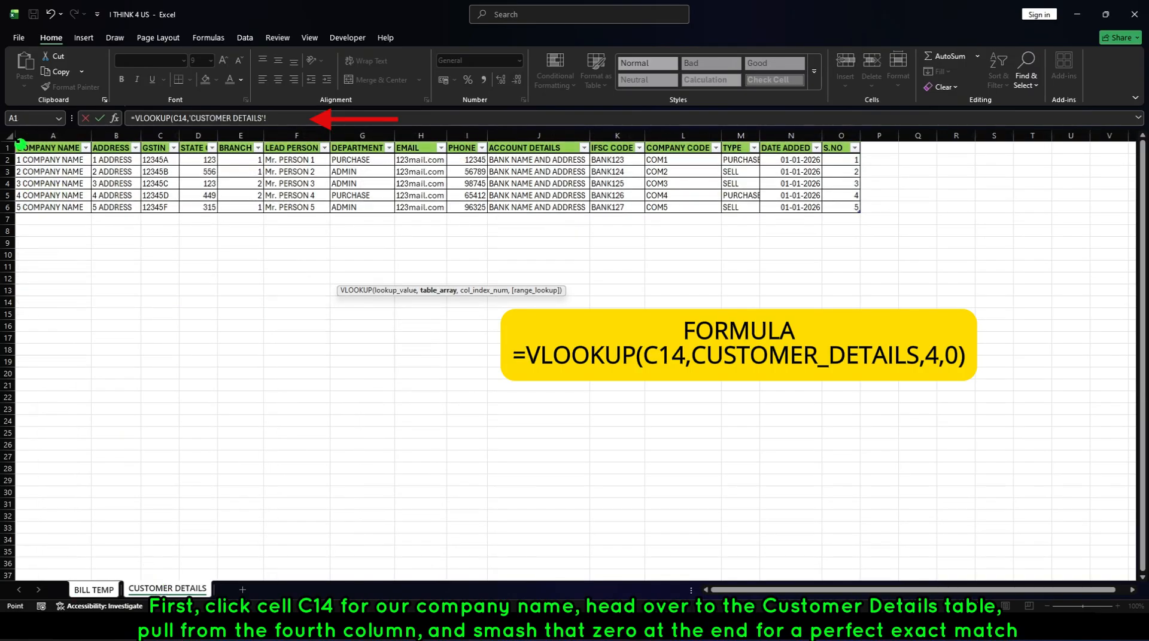
left_click(21, 144)
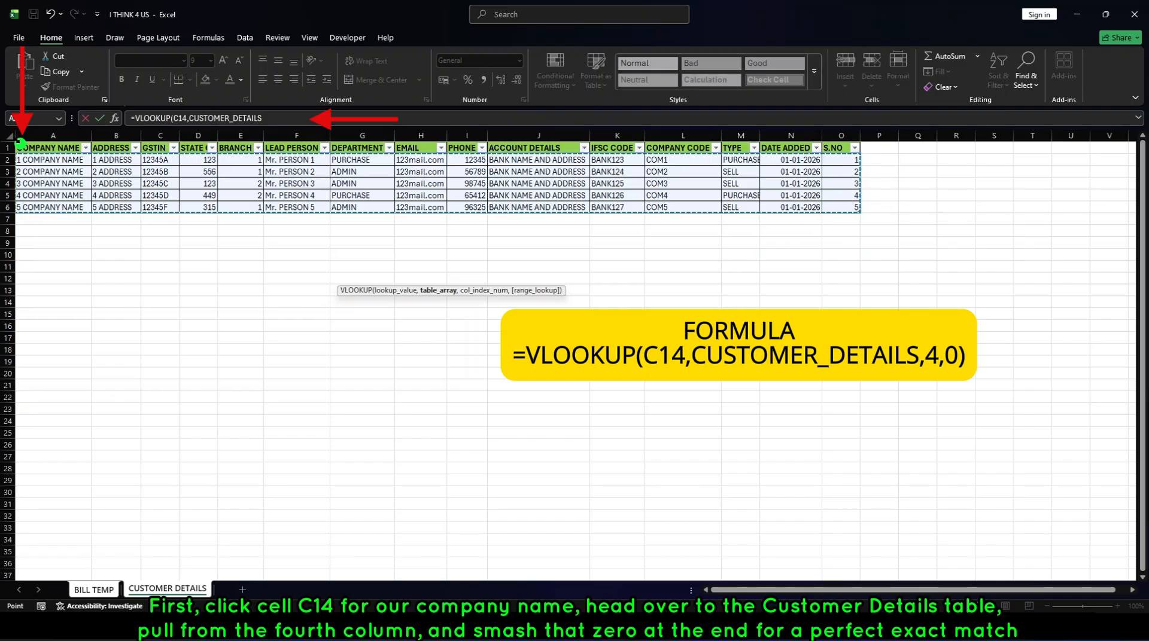
type(",")
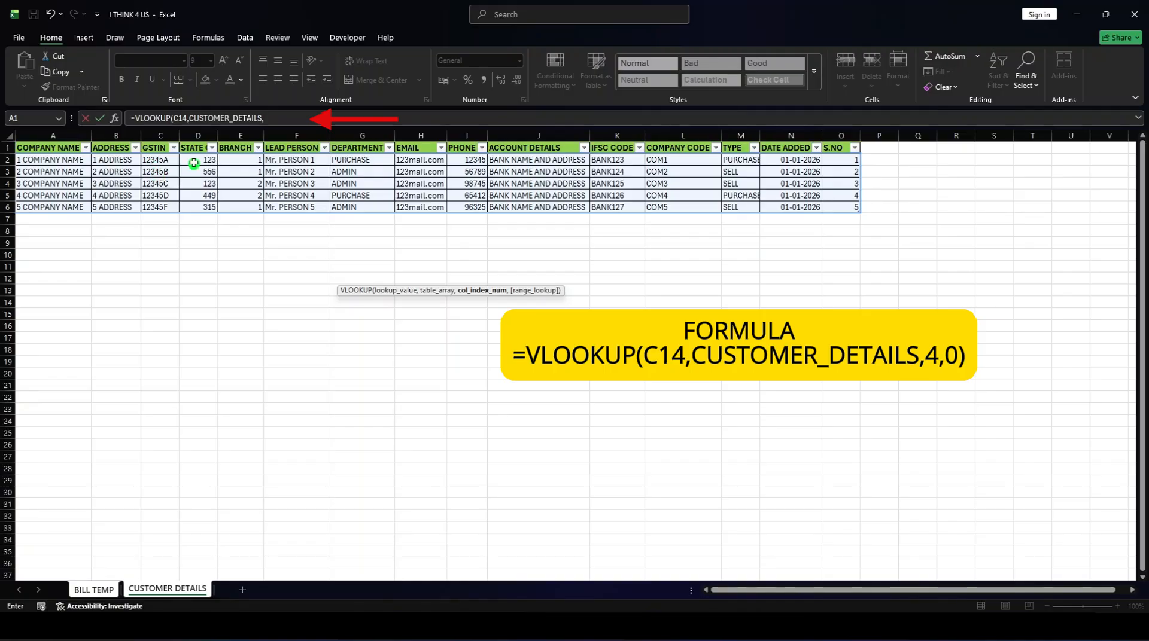
type("4,")
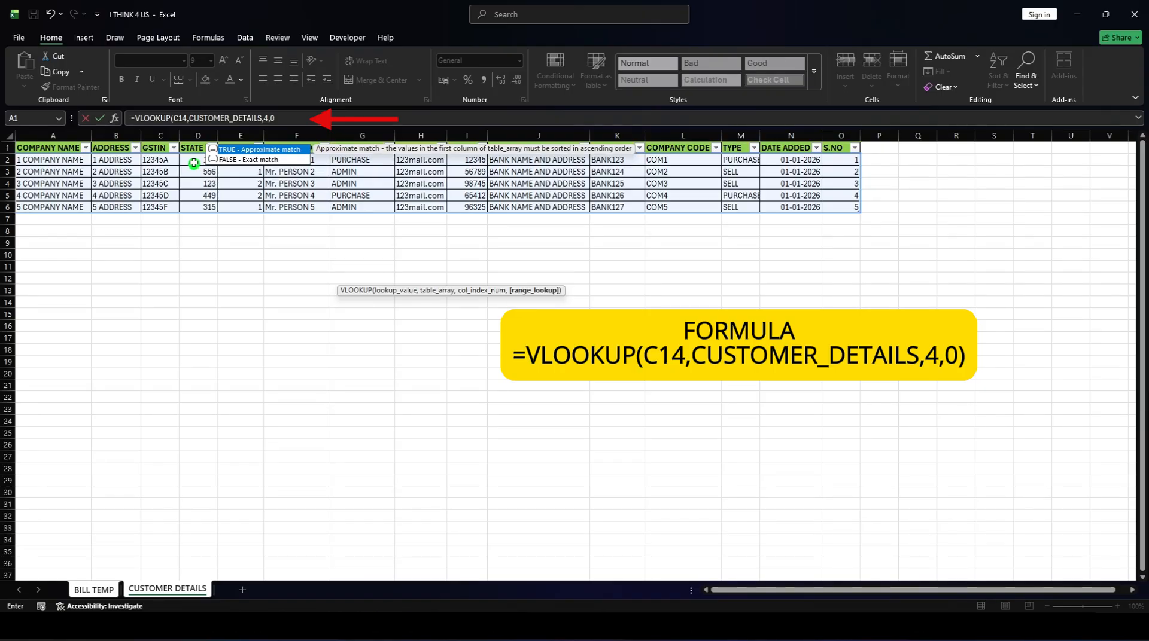
type("0")
key("Return")
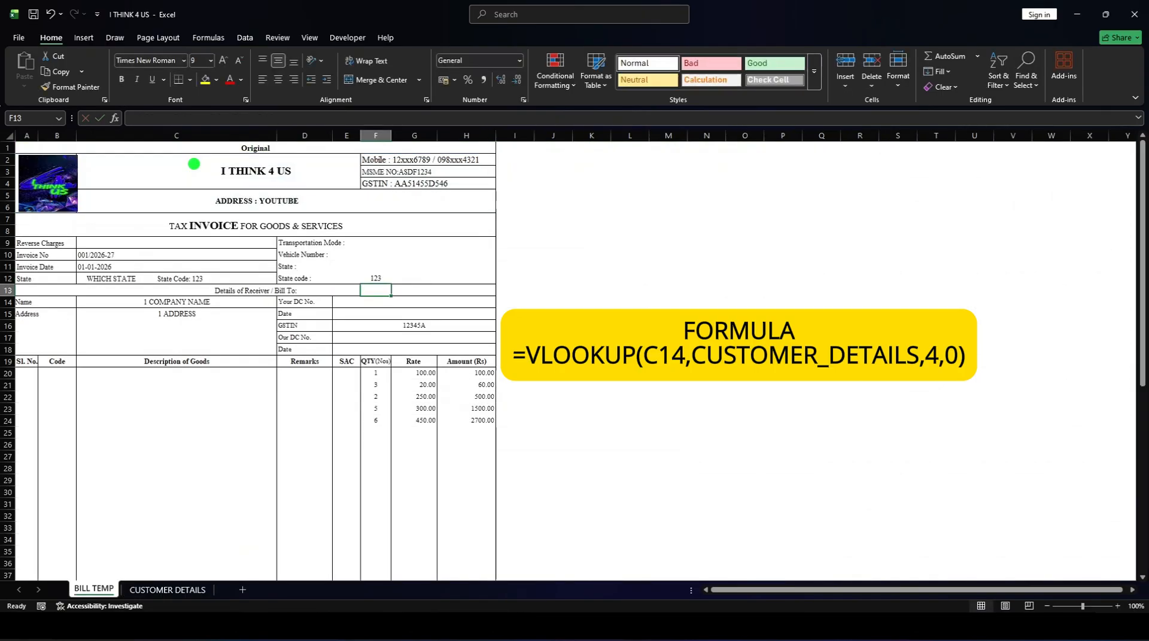
Test the state code lookup by switching the receiver's name in C14 to 2 COMPANY NAME and 3 COMPANY NAME.
left_click(375, 277)
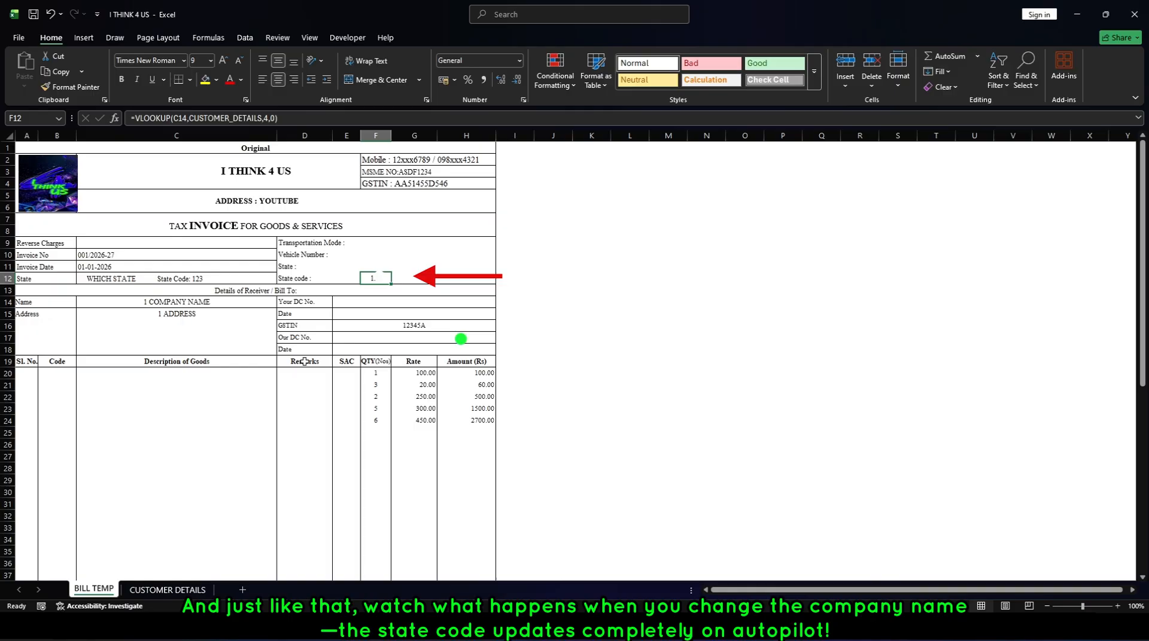
left_click(278, 303)
left_click(280, 302)
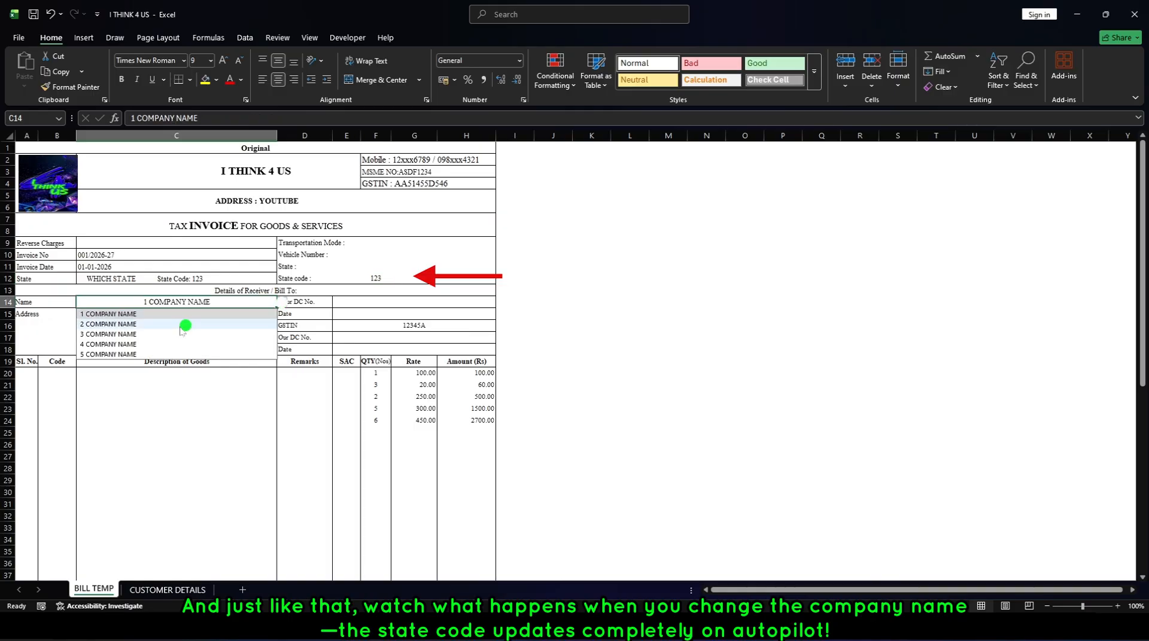
left_click(181, 325)
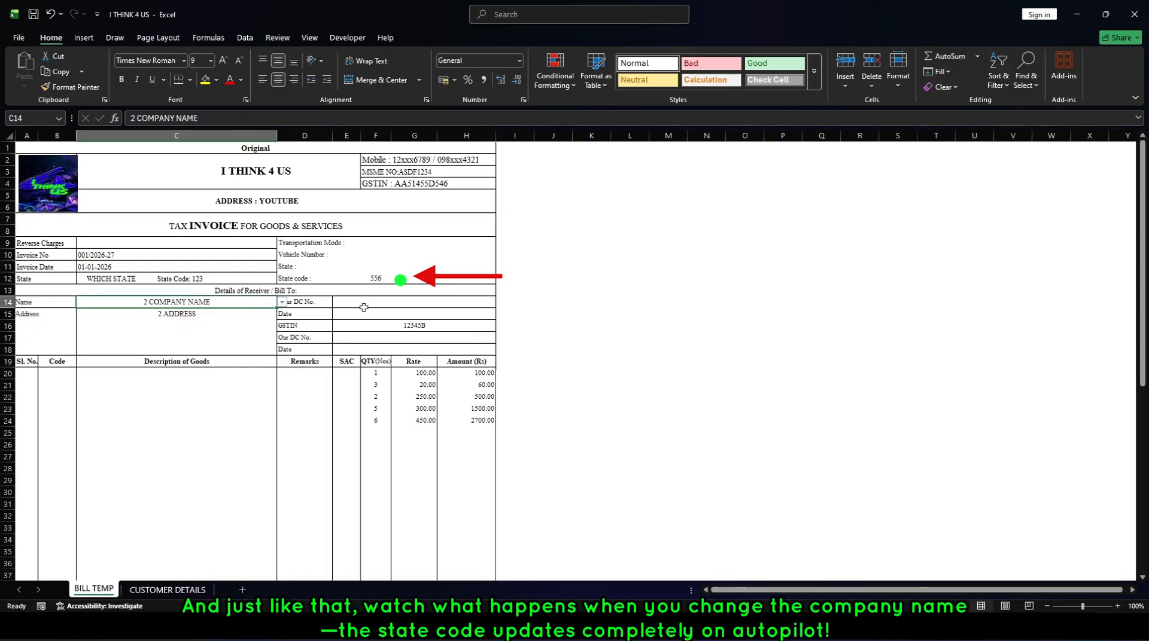
left_click(282, 302)
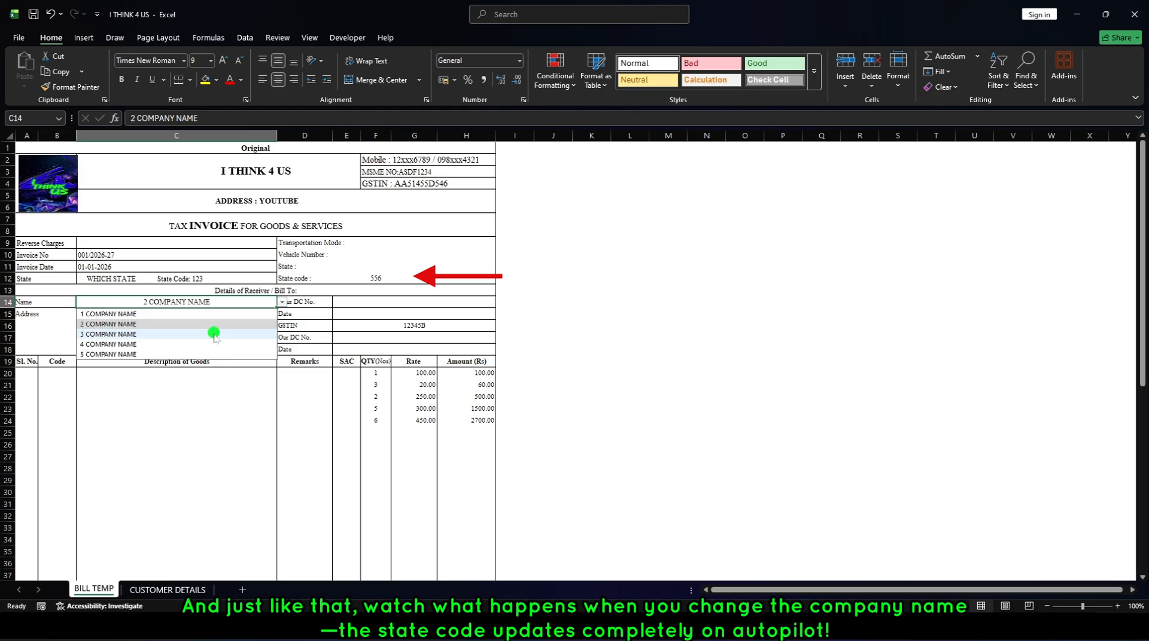
left_click(216, 334)
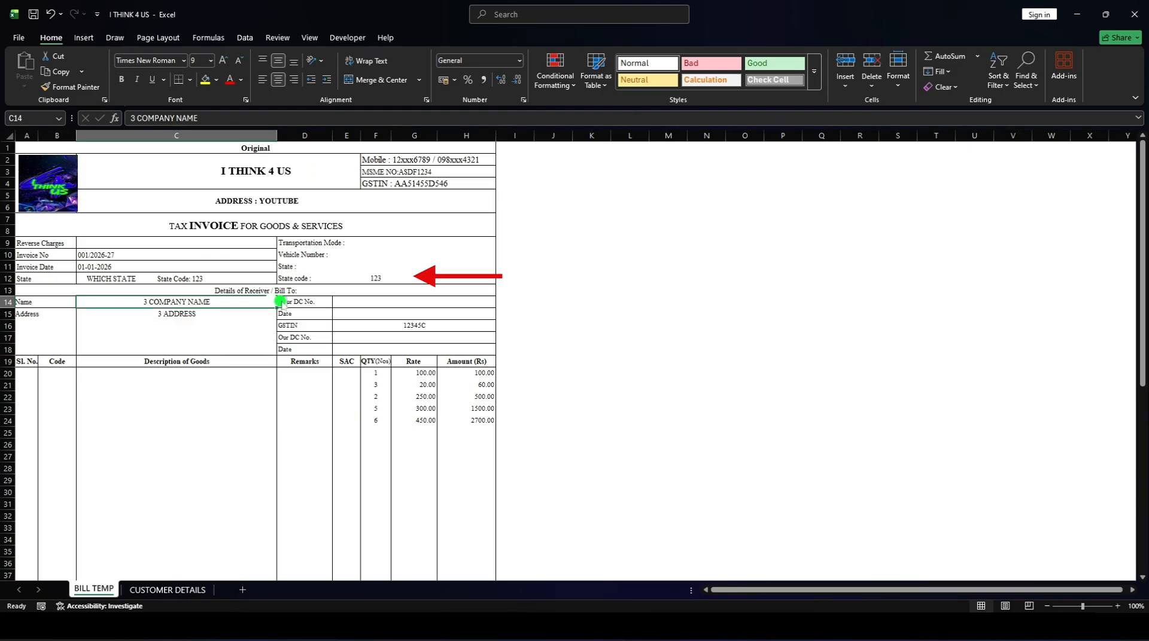
left_click(281, 301)
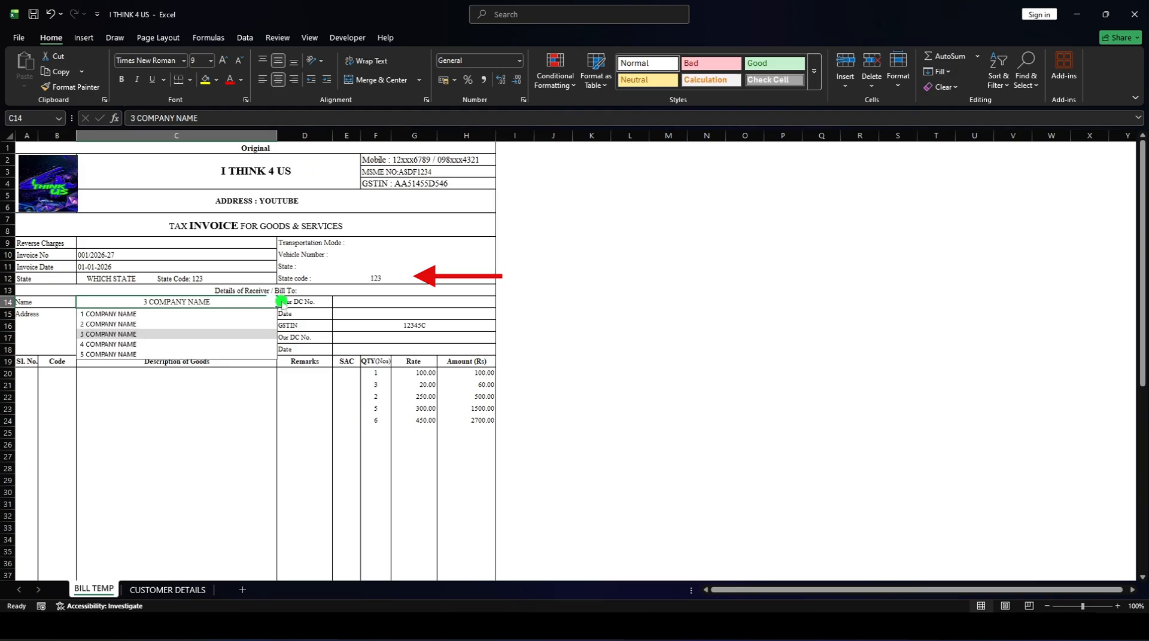
left_click(239, 314)
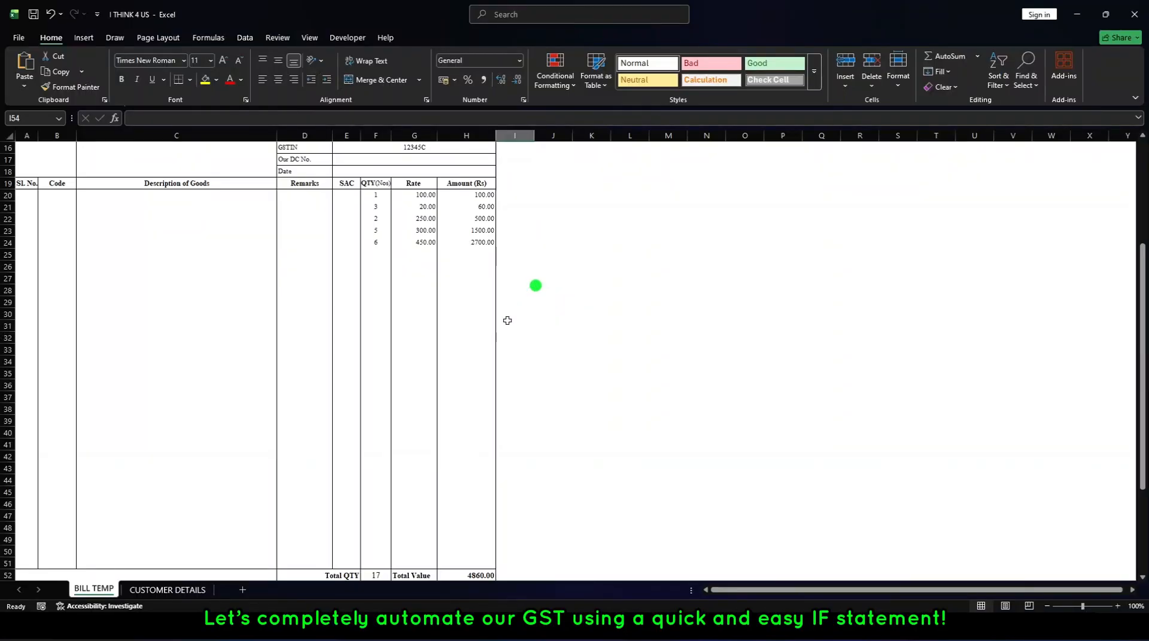
Enter the formula =IF($F$12=123,$H$53*F54,0) in the CGST amount cell H54.
scroll(505, 320, "down", 10)
left_click(478, 391)
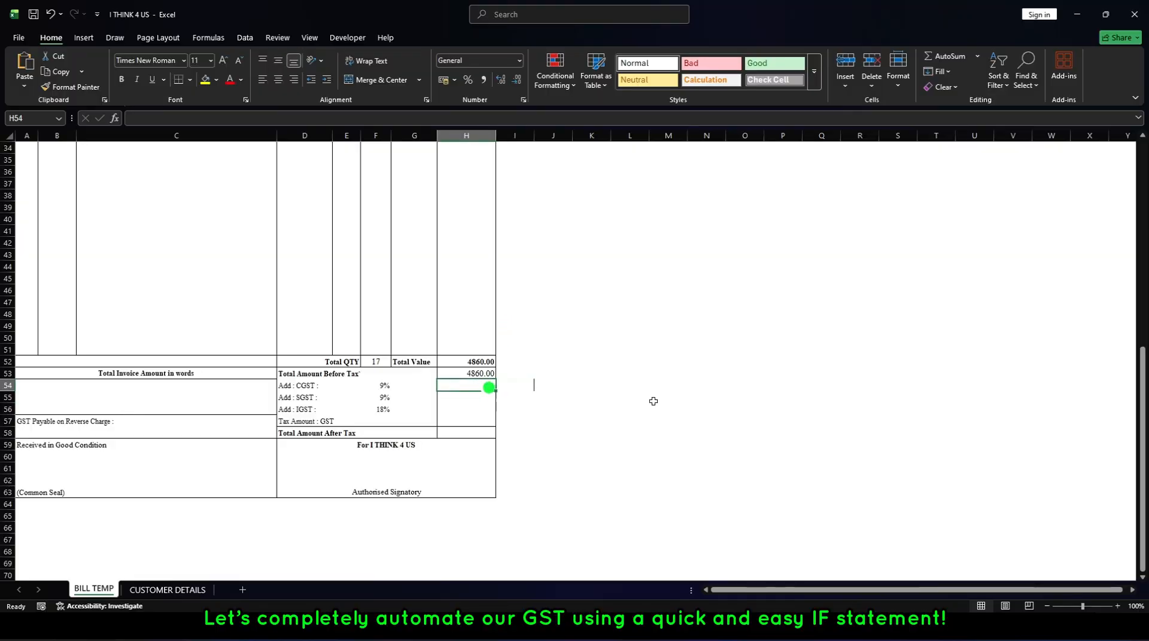
type("=")
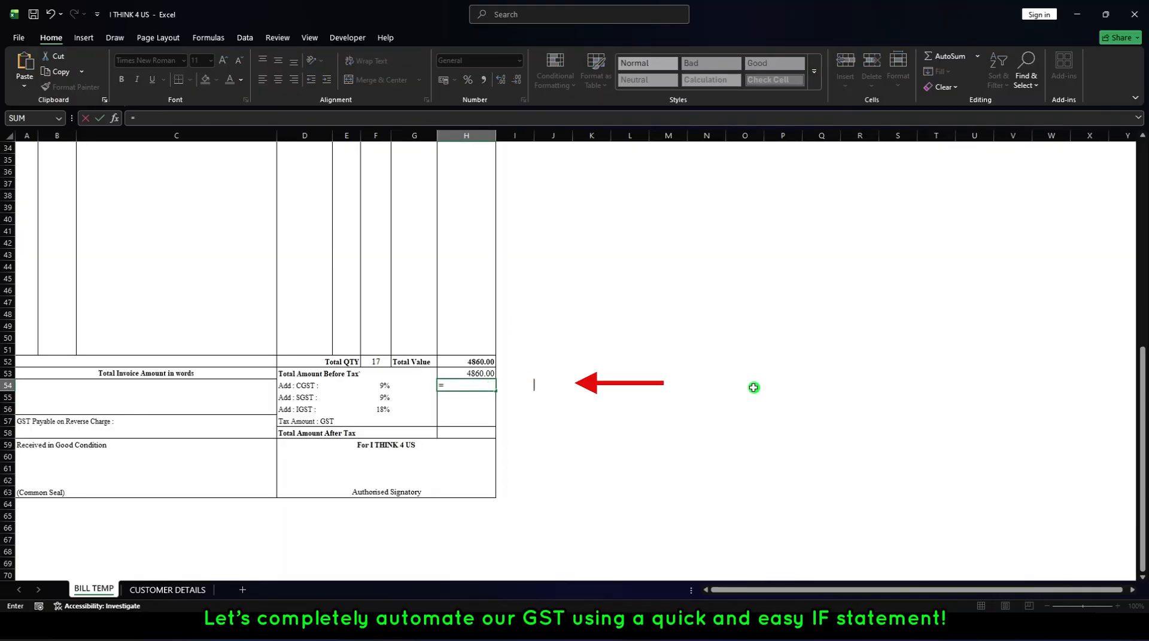
type("IF")
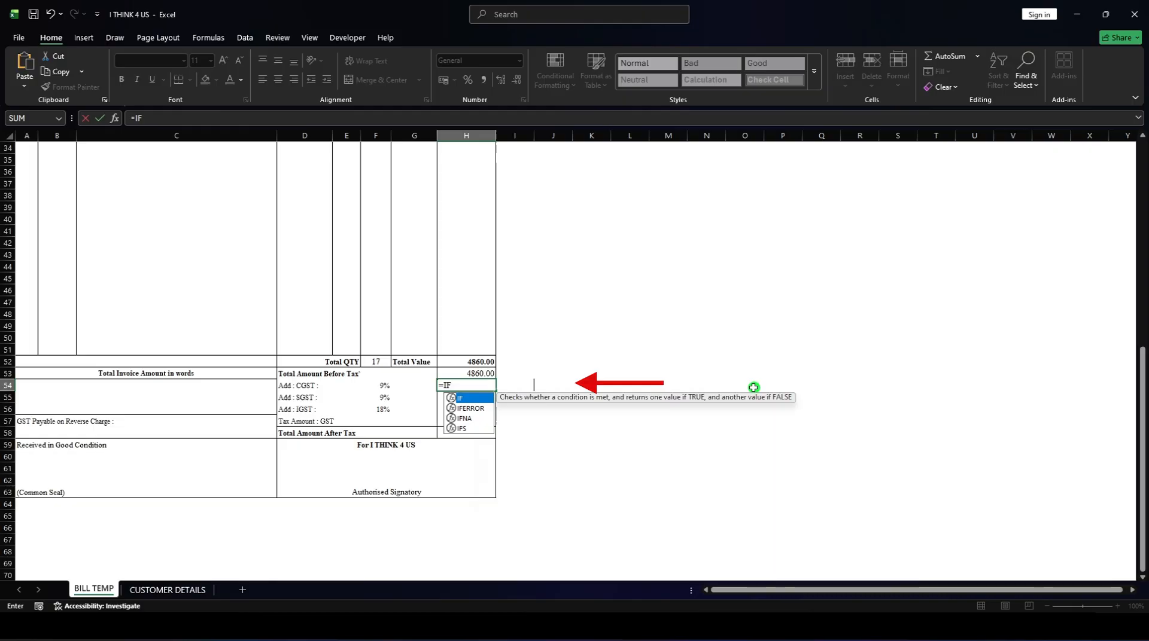
type("(")
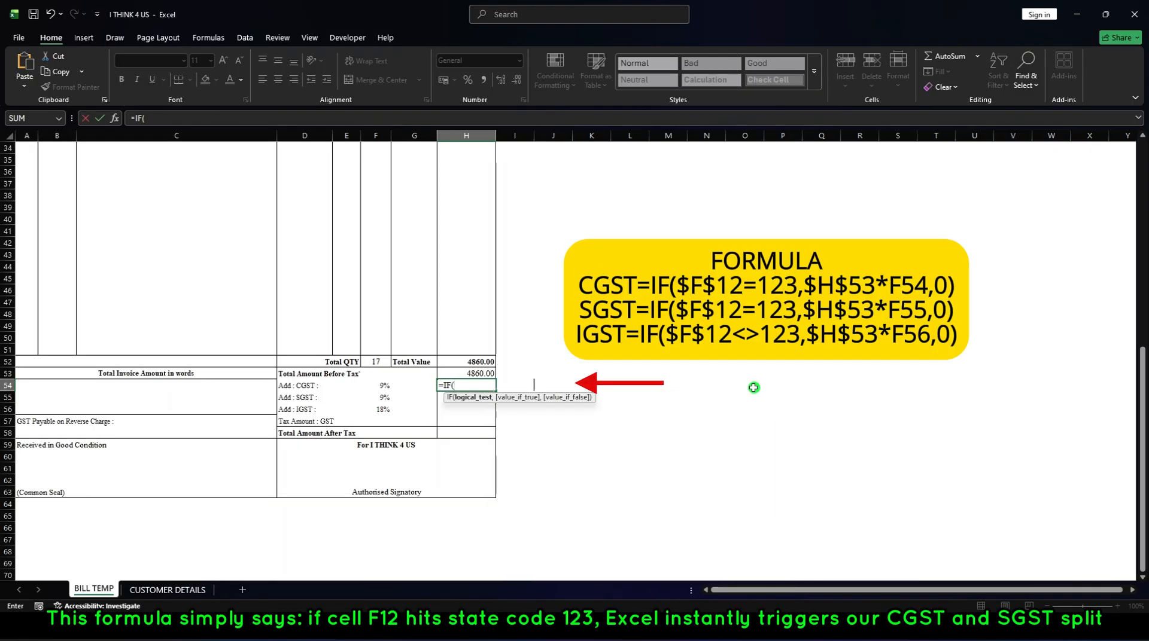
type("$F$12=123,")
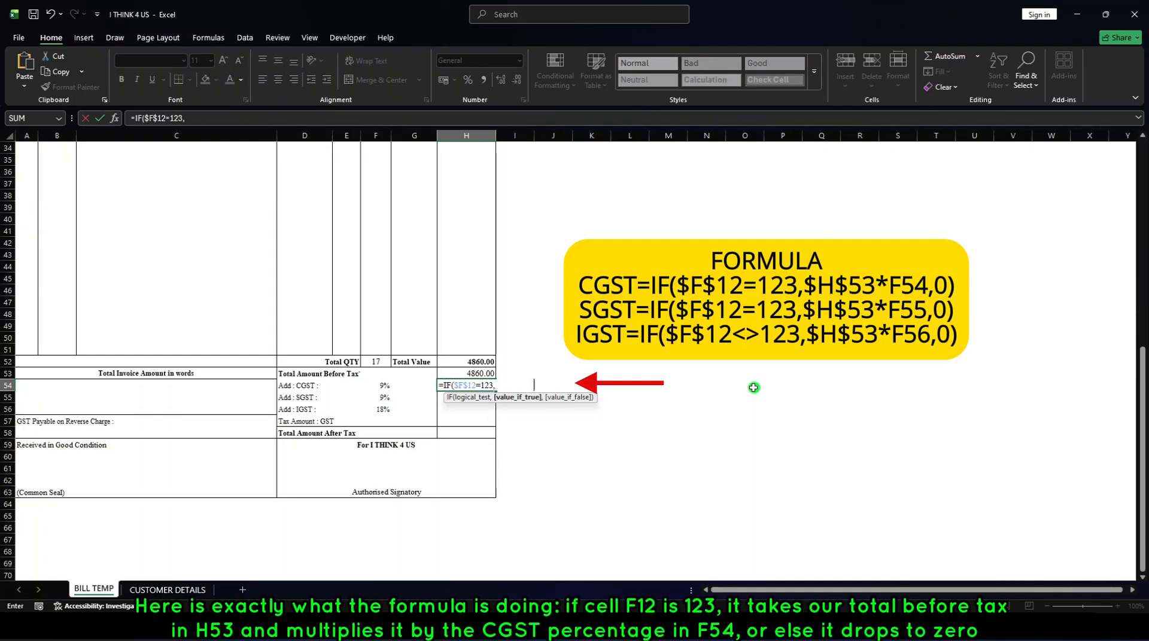
type("$H$53")
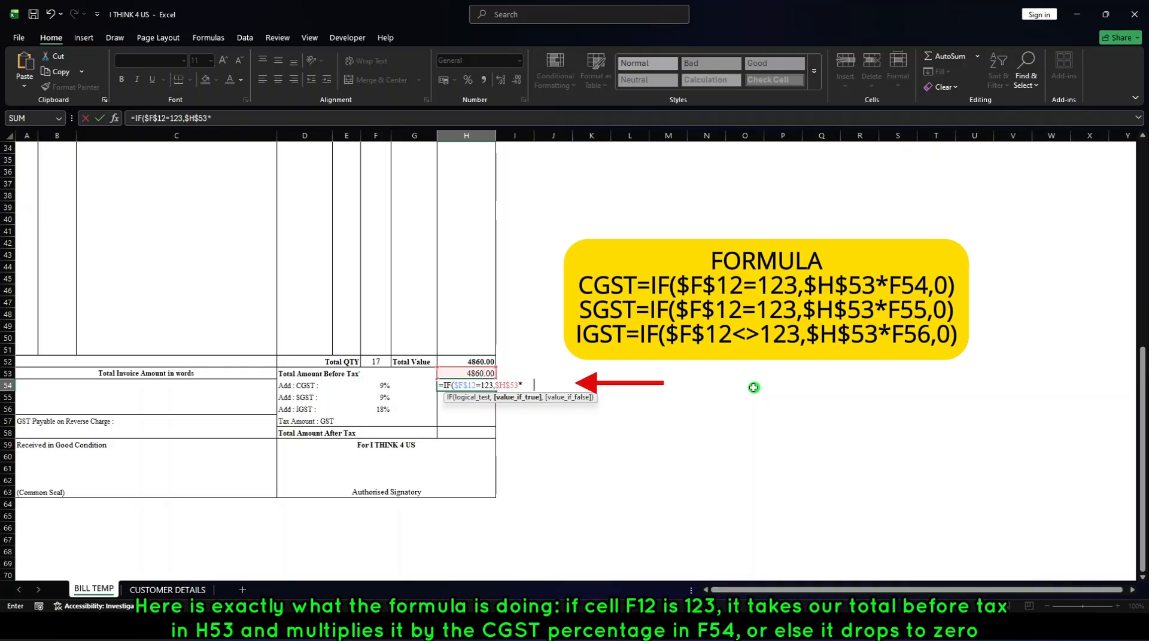
type("*F54,")
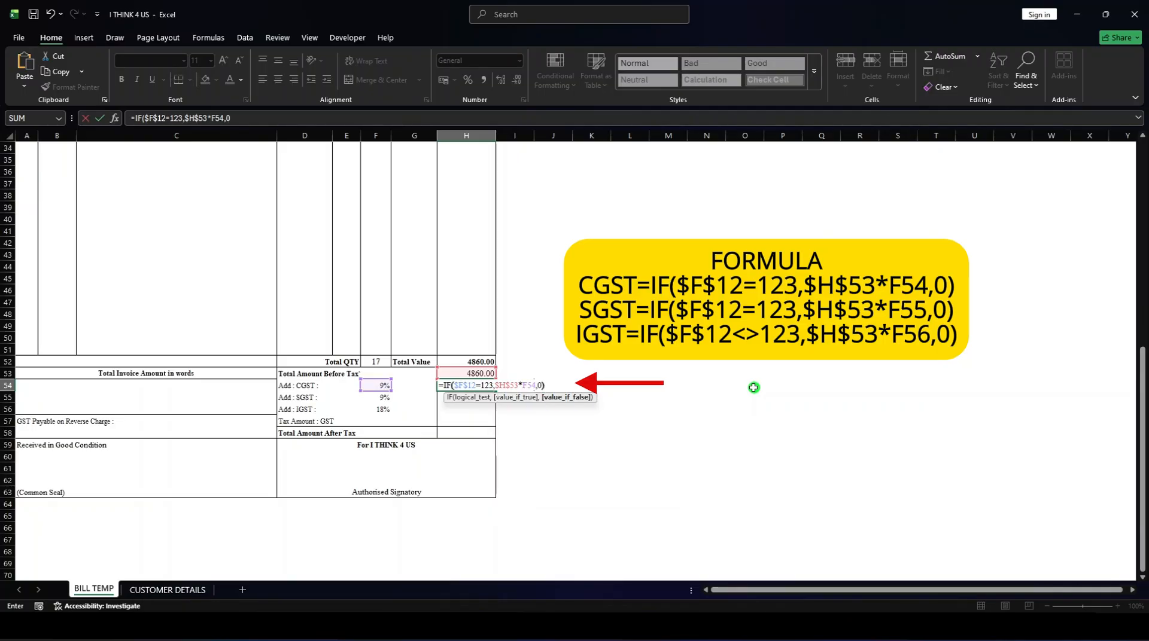
type("0)")
key("Return")
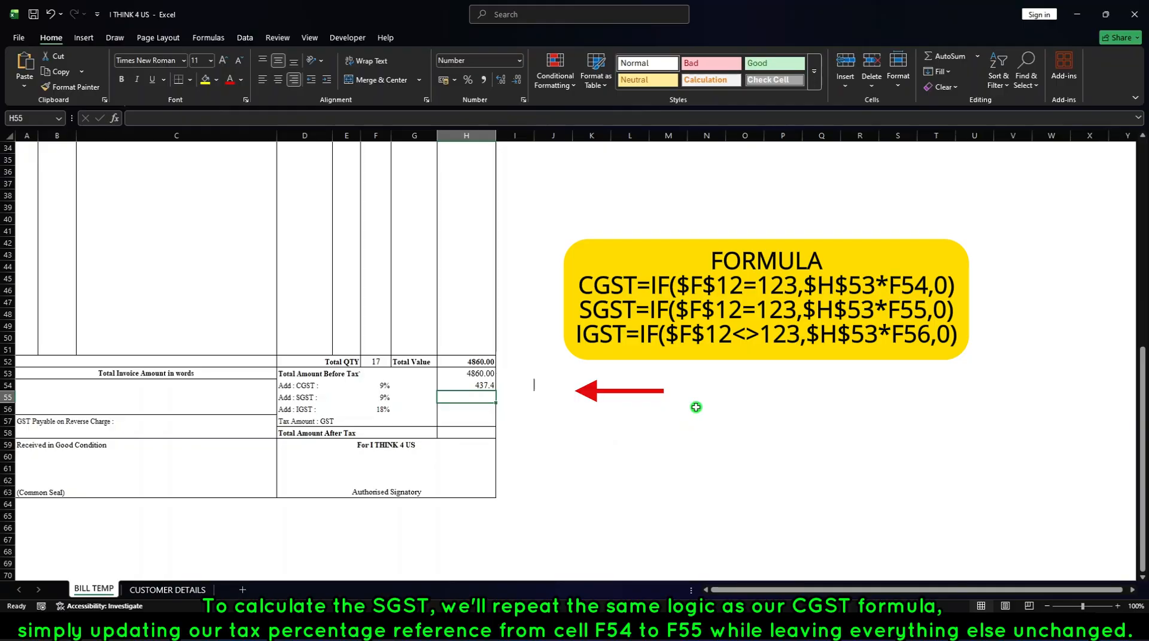
Enter the formula =IF($F$12=123,$H$53*F55,0) in the SGST amount cell H55.
type("=")
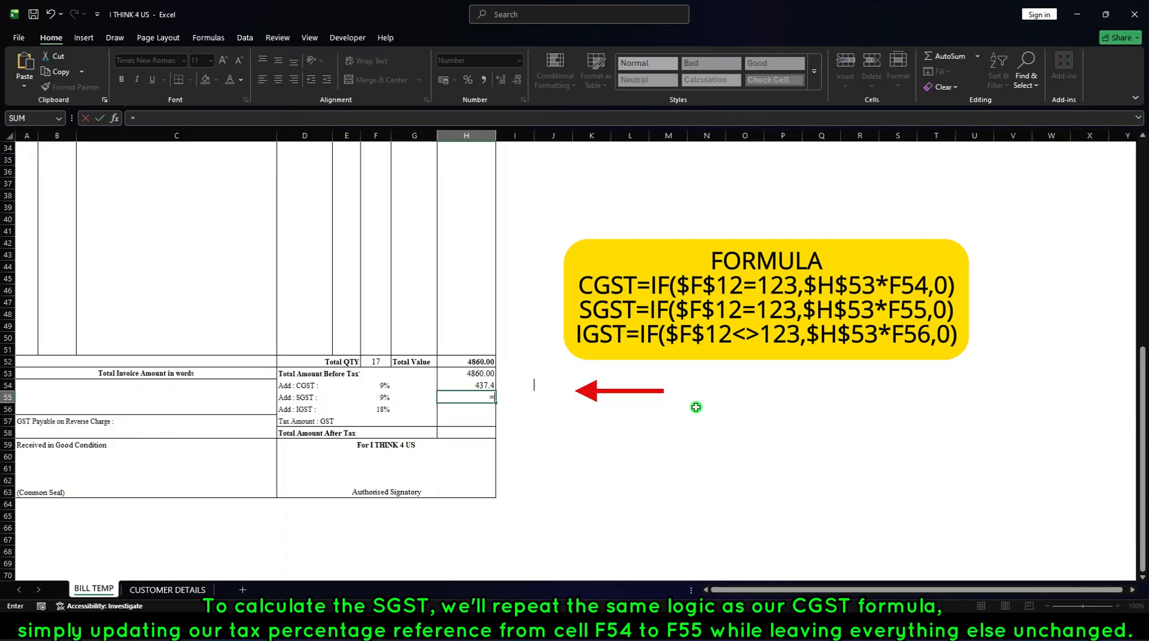
type("IF")
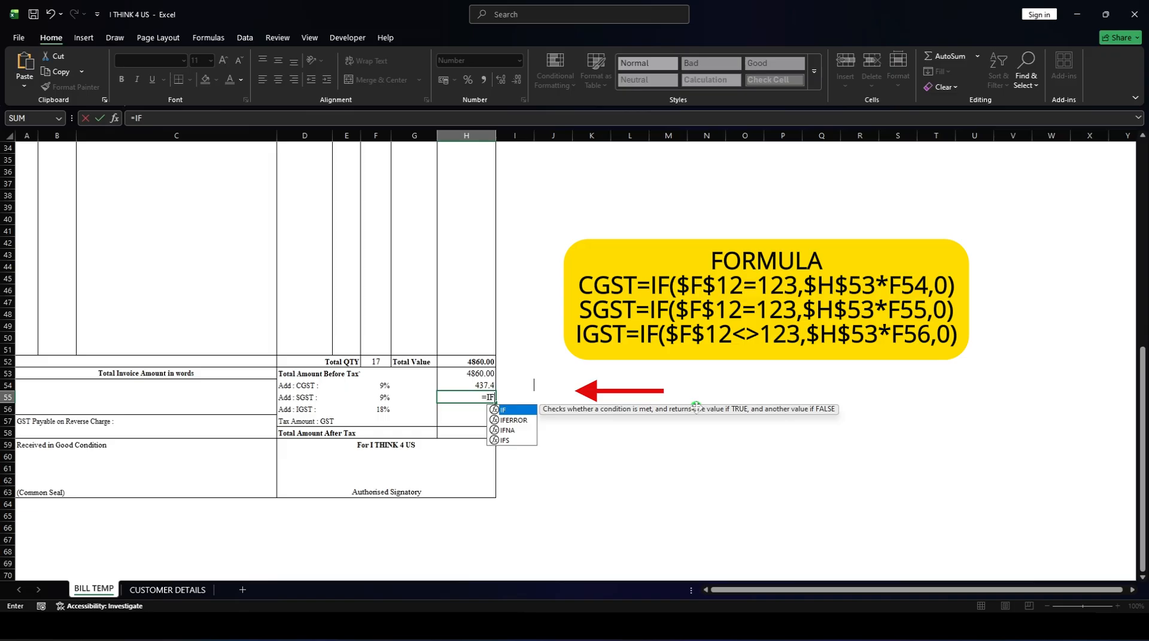
type("(")
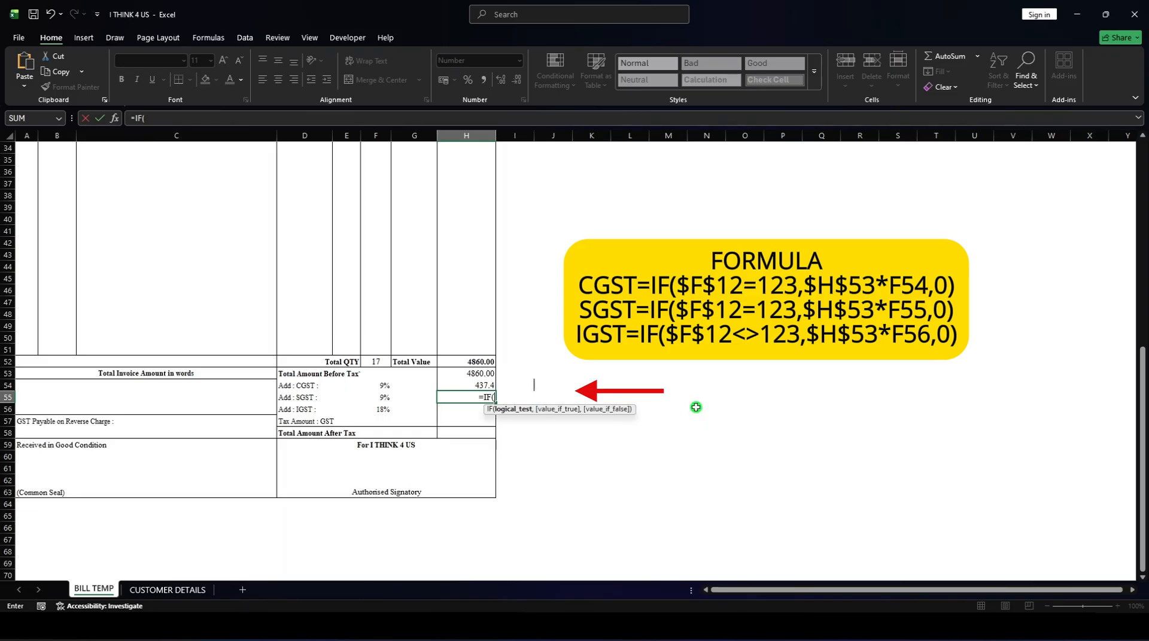
type("$")
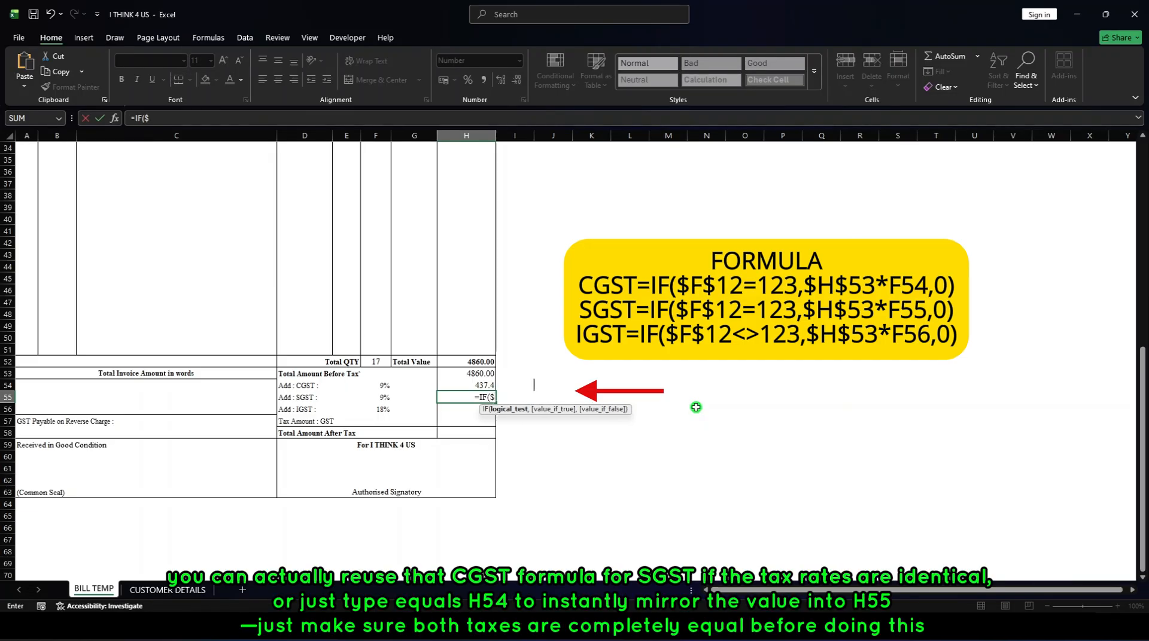
type("F")
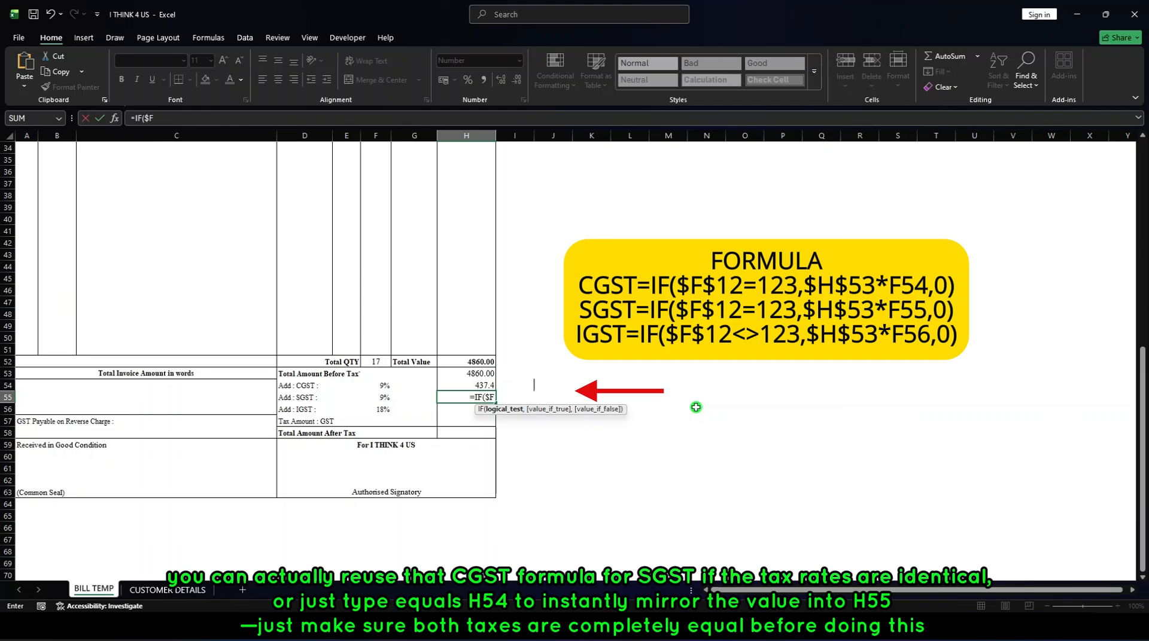
type("$12")
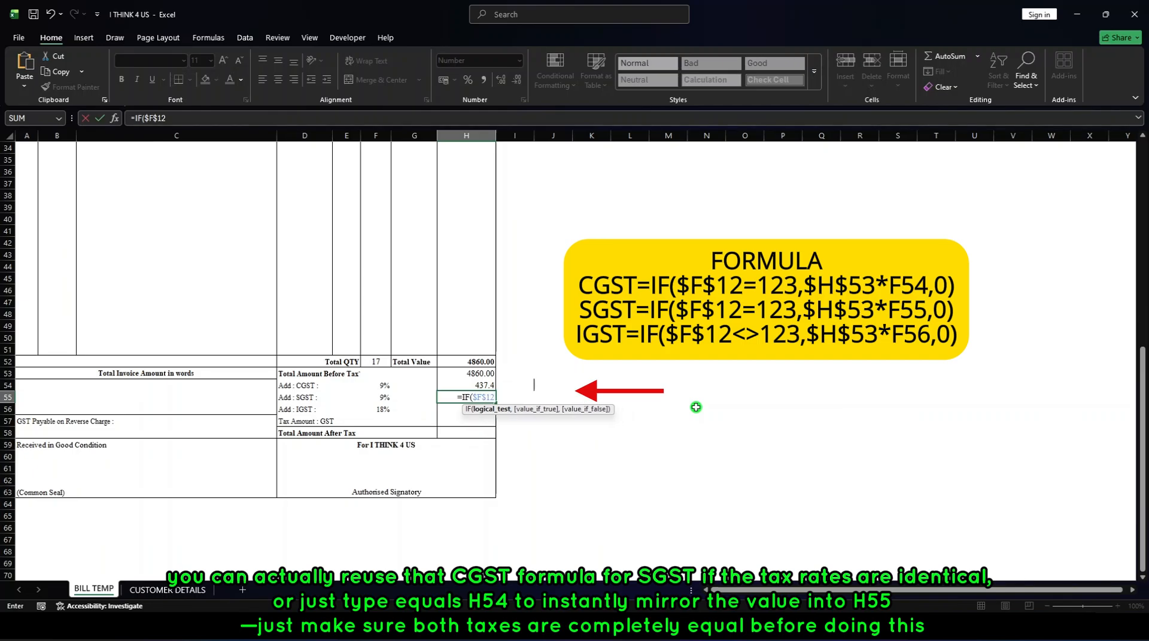
type("=123")
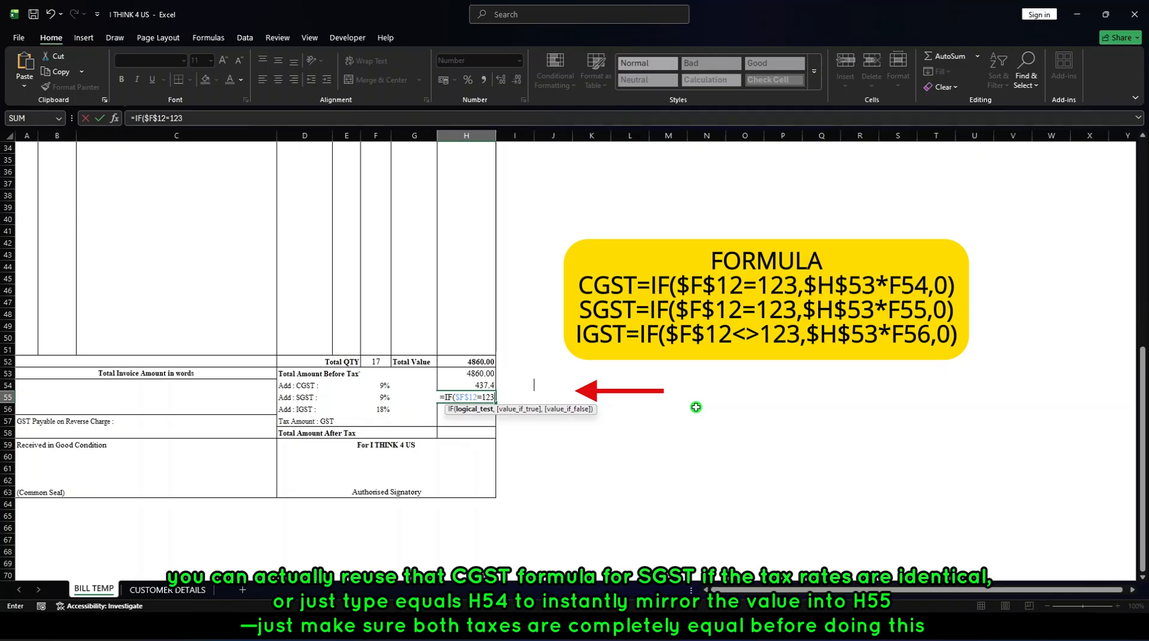
type(",")
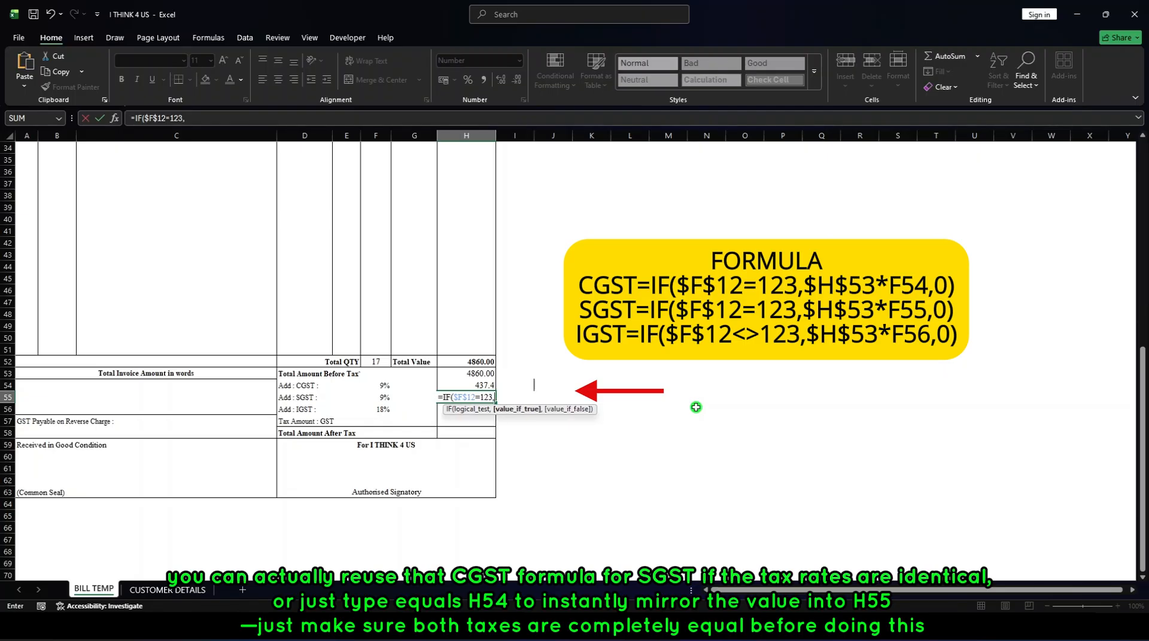
type("$")
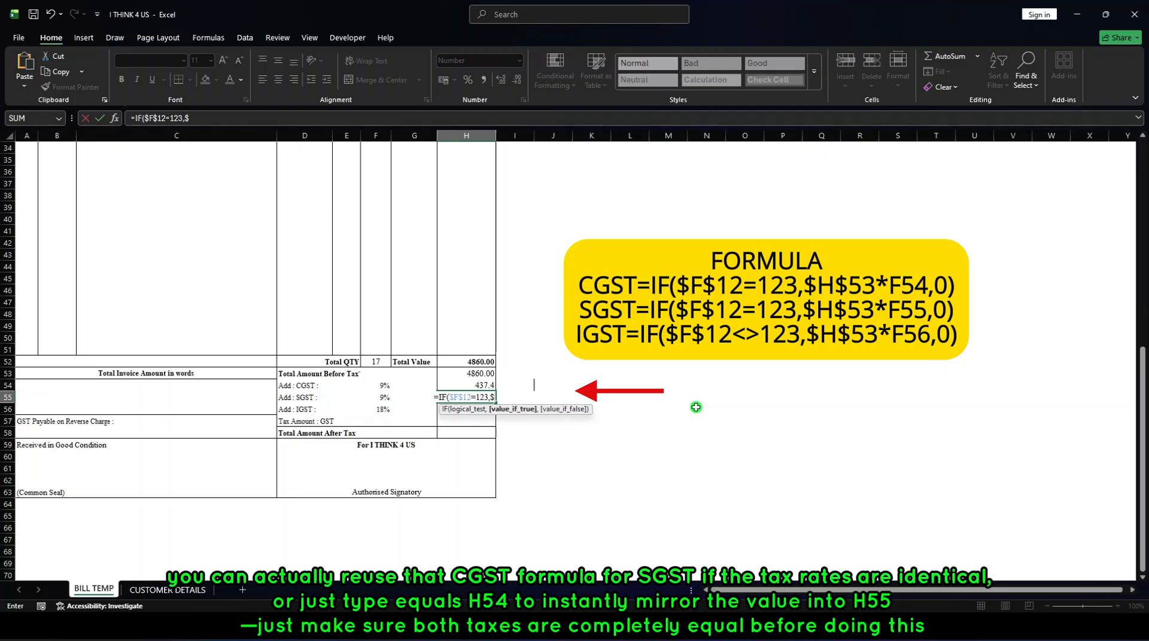
type("H$")
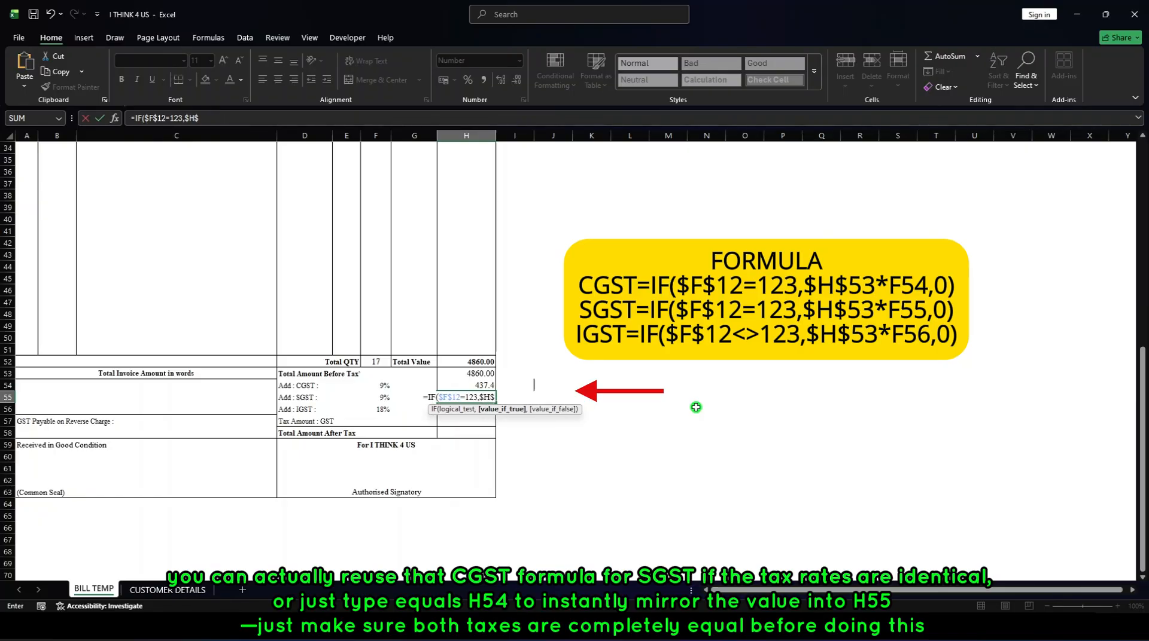
type("53")
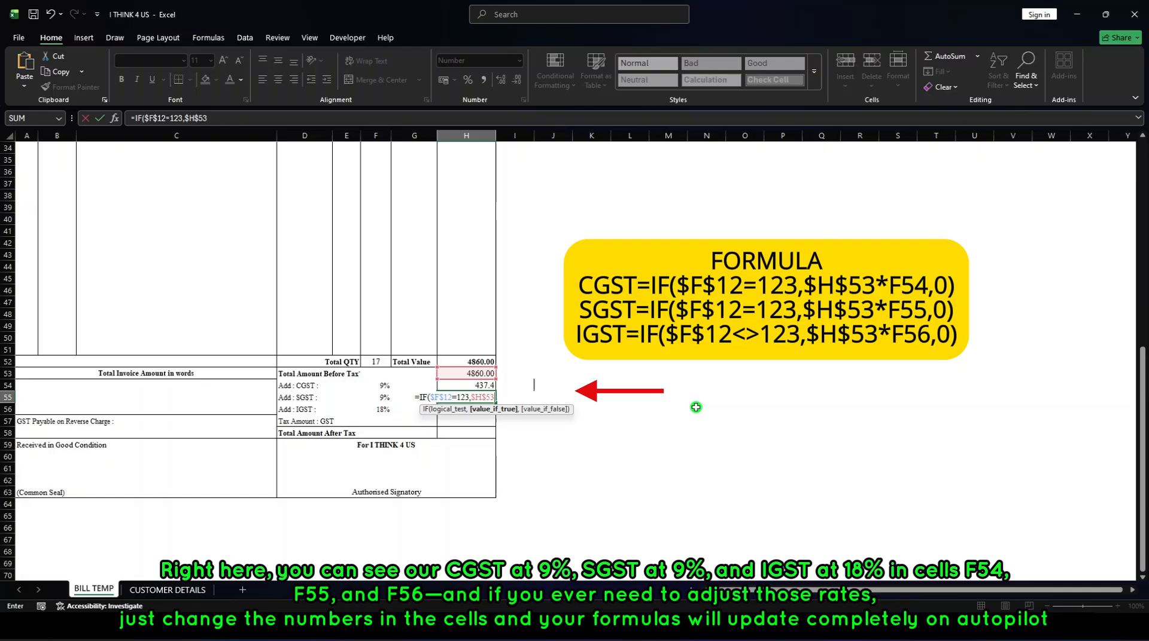
type("*")
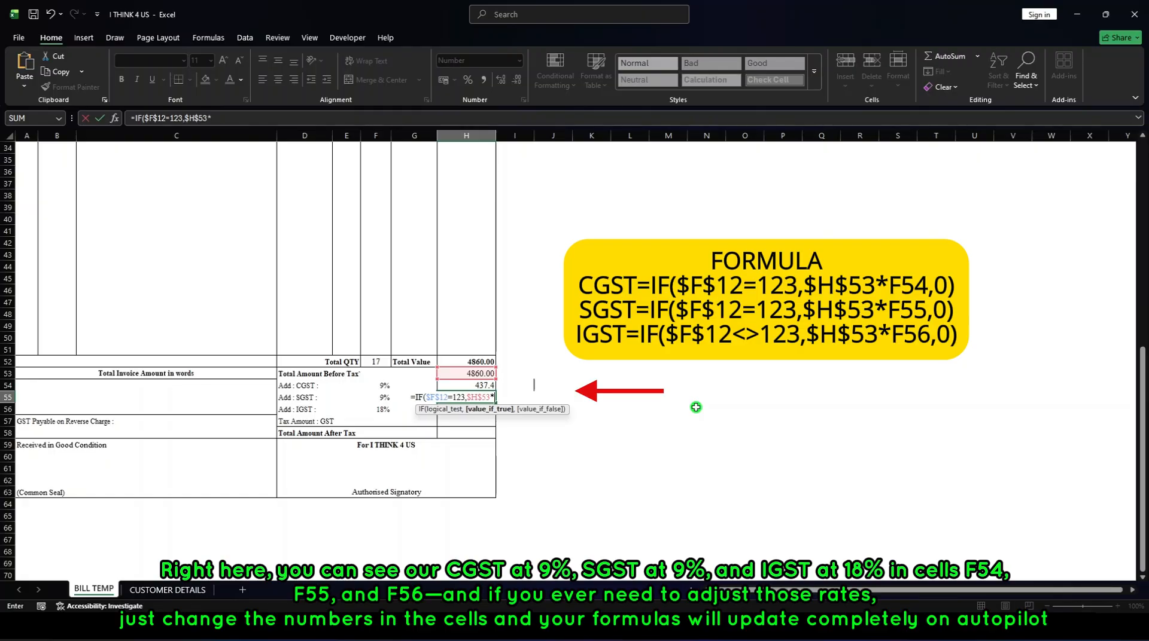
type("F")
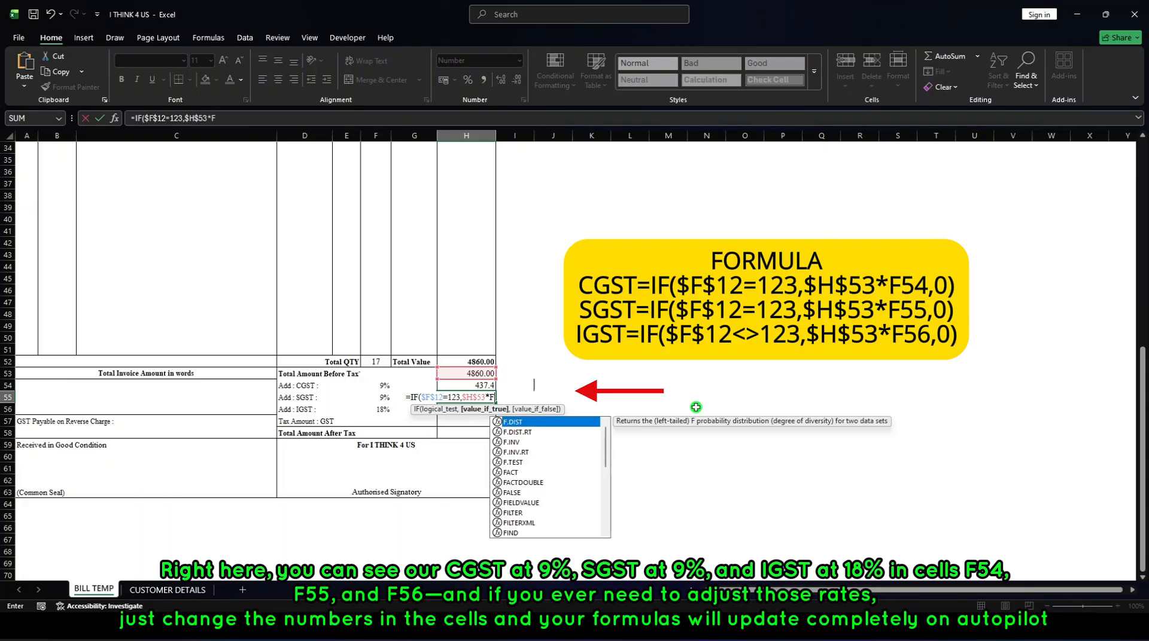
type("55")
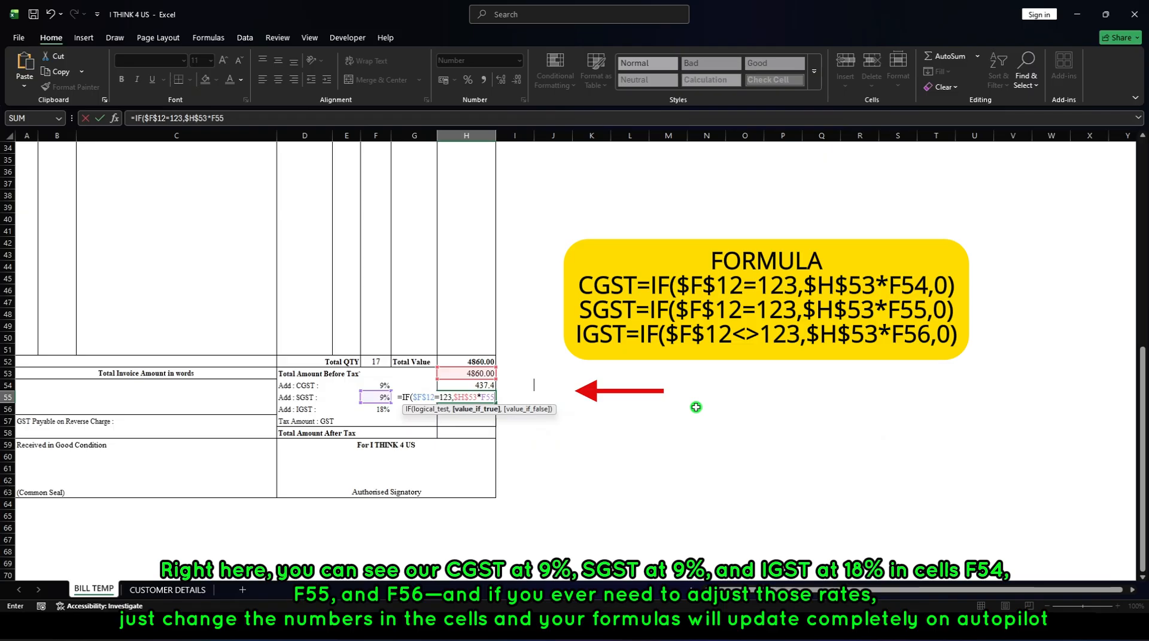
type(",0")
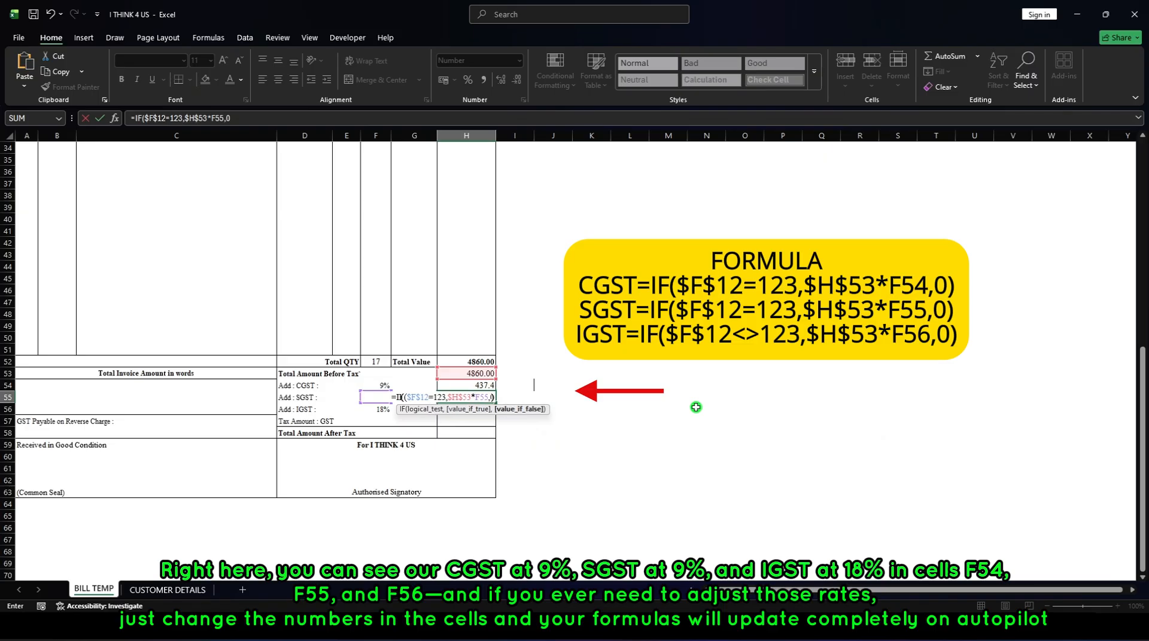
key("Return")
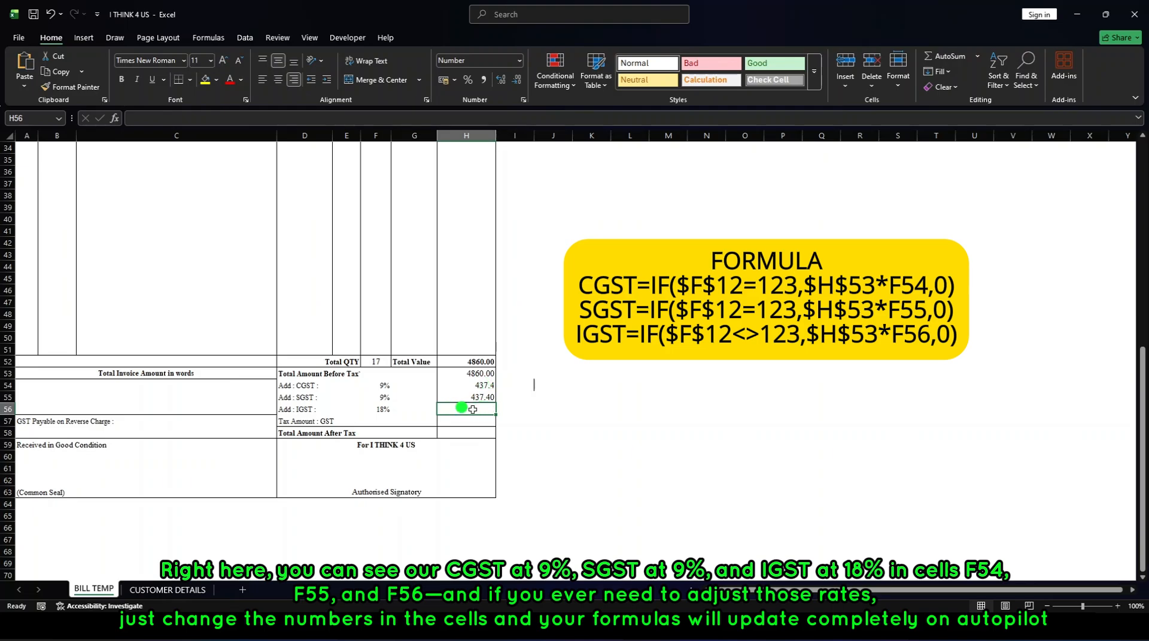
Enter the formula =IF($F$12<>123,$H$53*F56,0) in the IGST amount cell H56.
type("=")
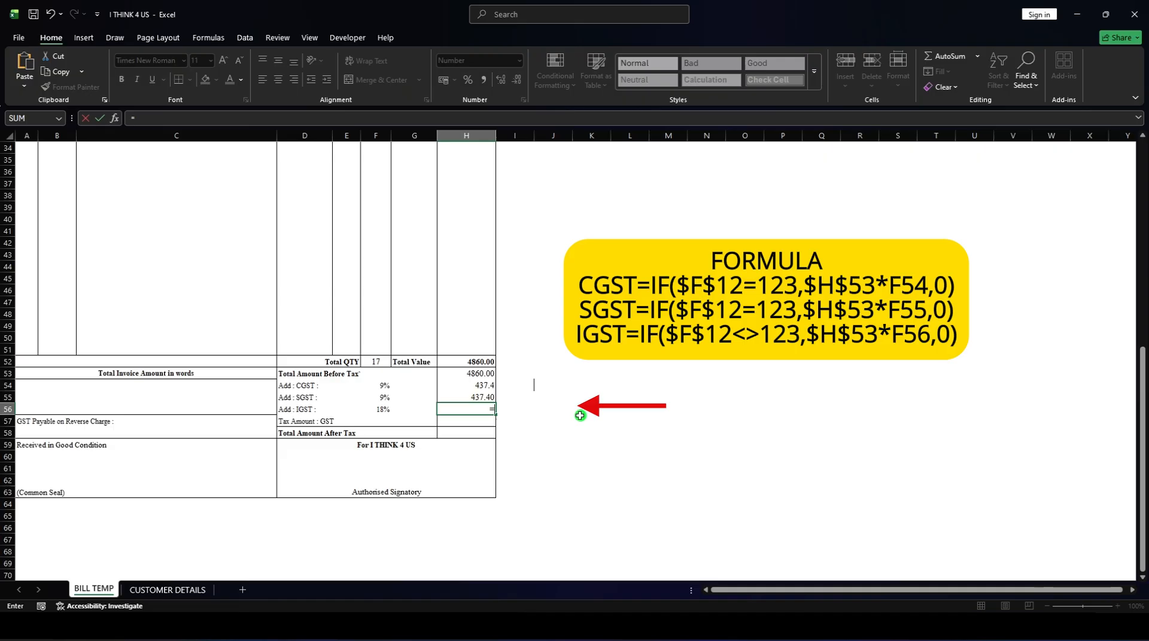
type("IF")
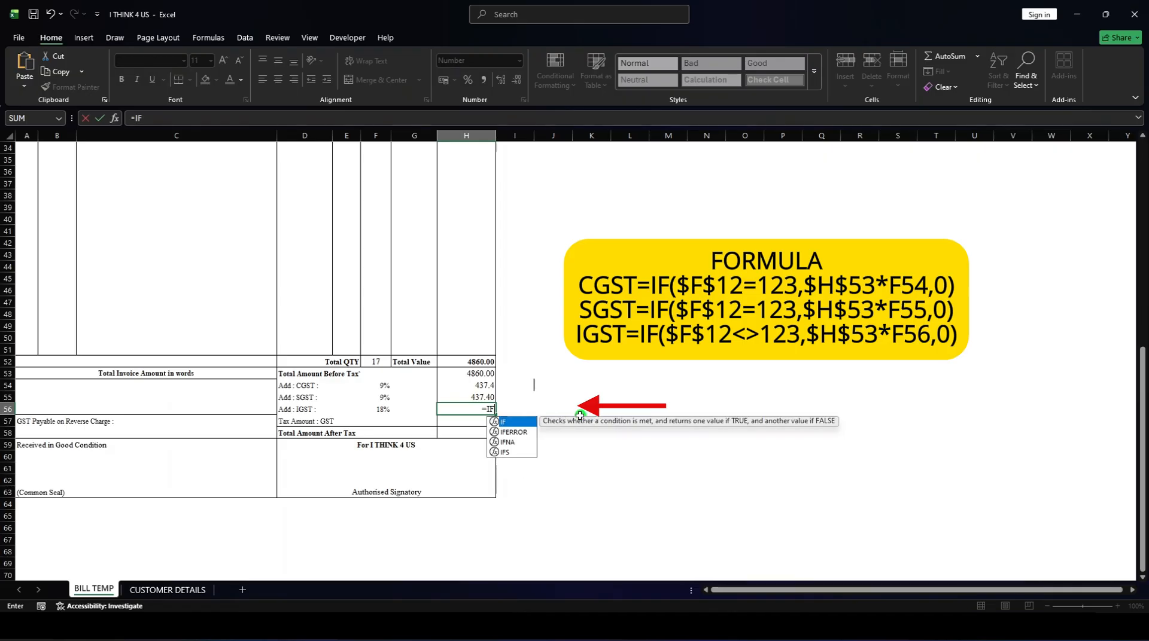
type("(")
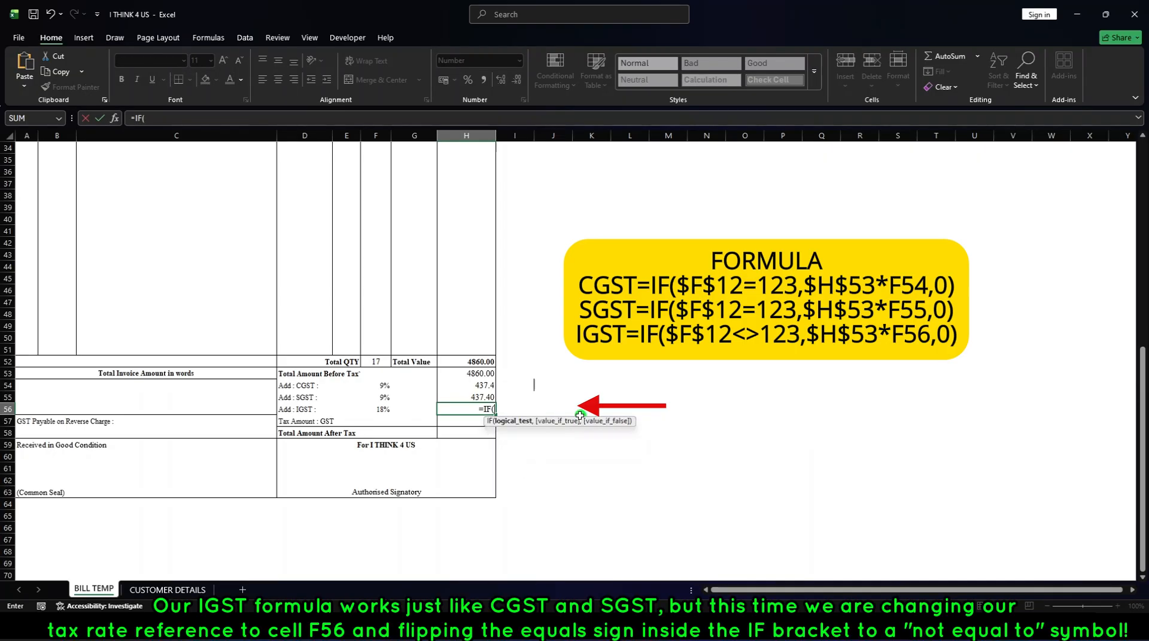
type("$")
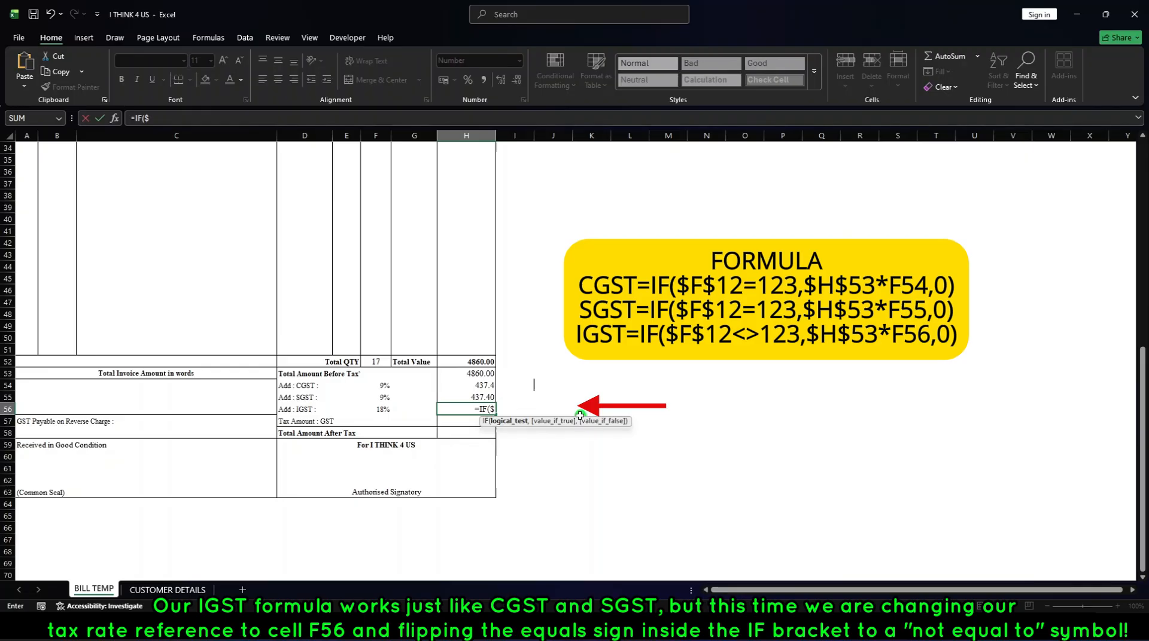
type("F")
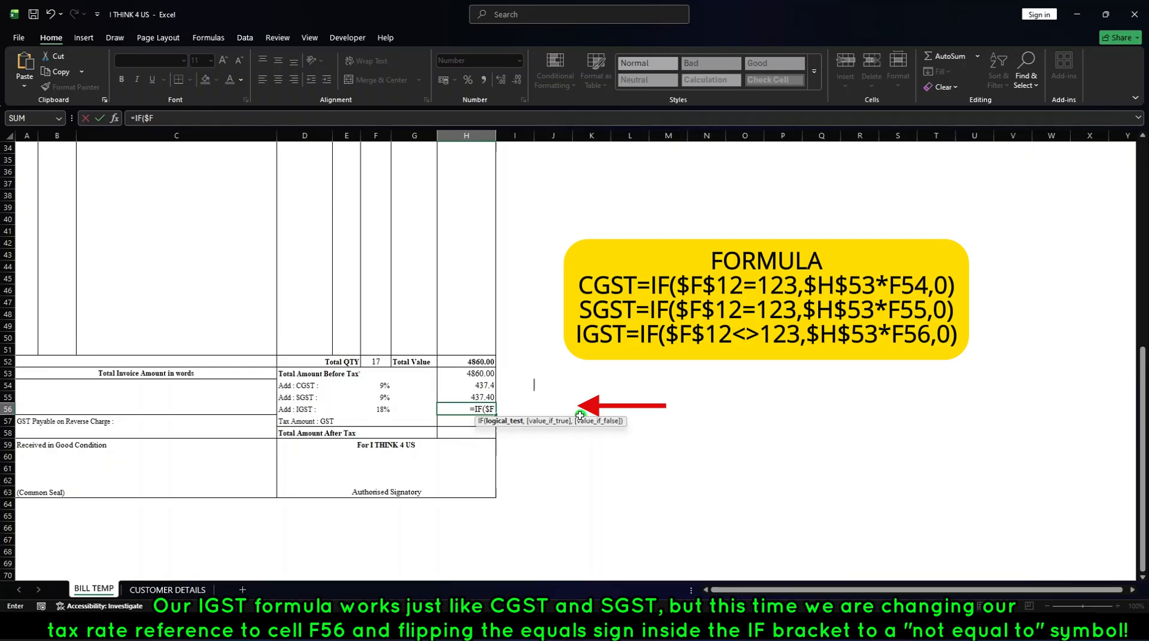
type("$")
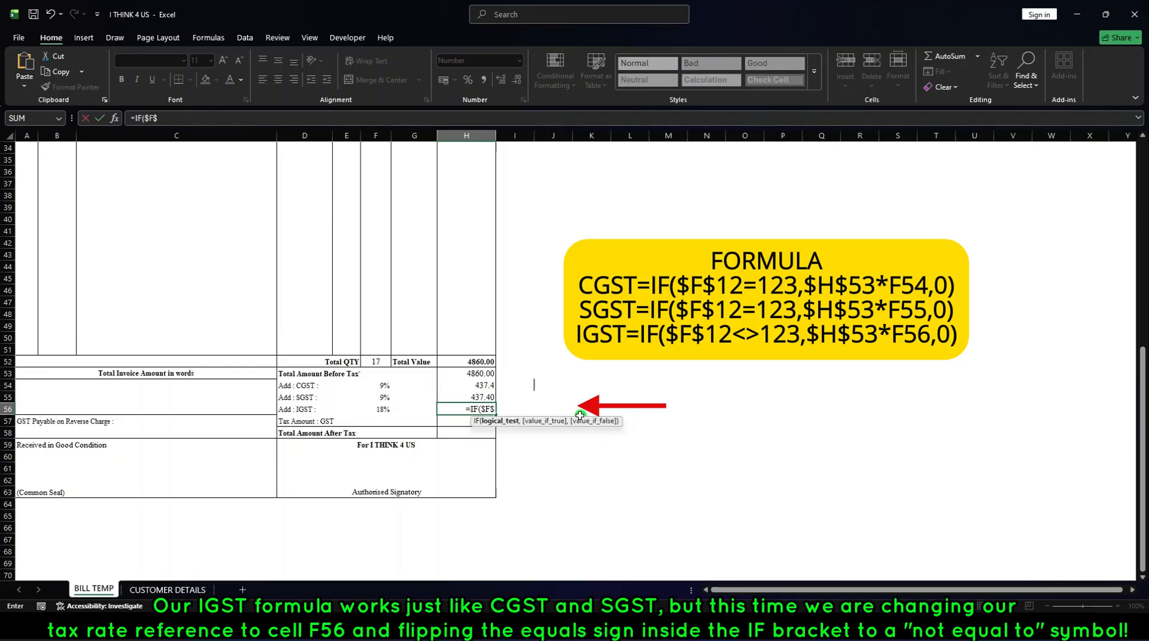
type("12")
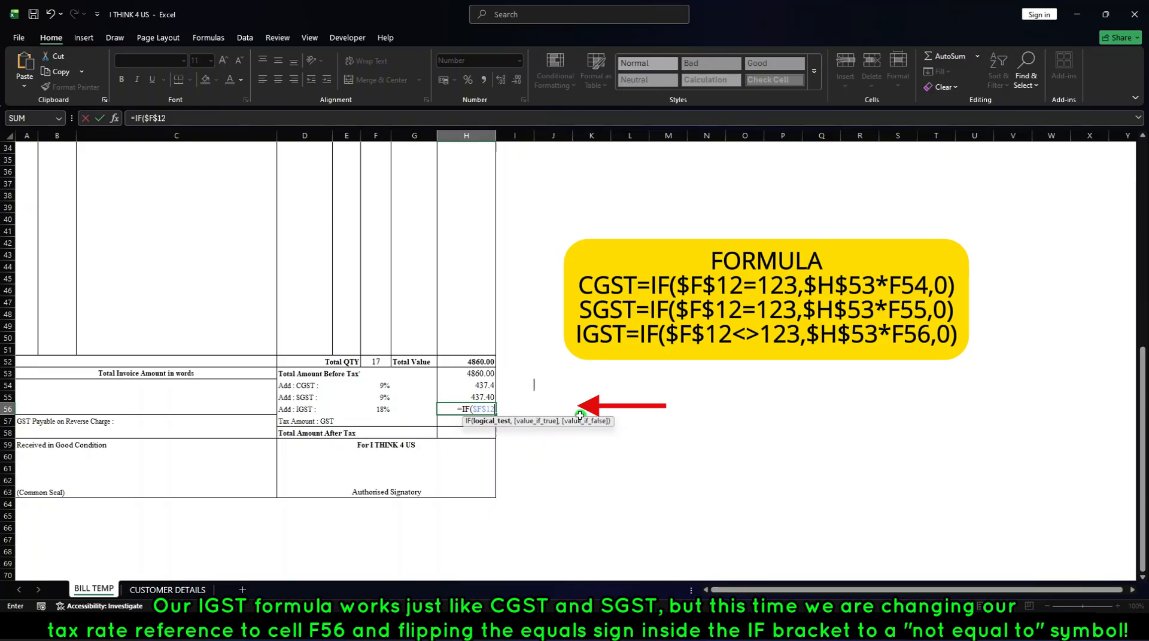
type("<")
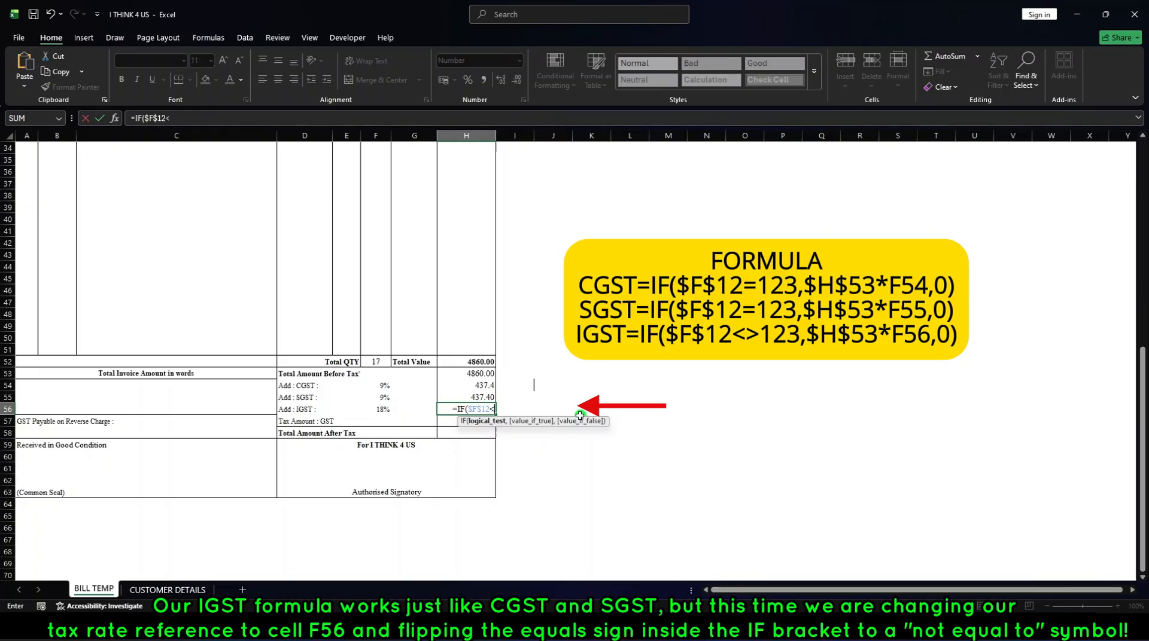
type(">33")
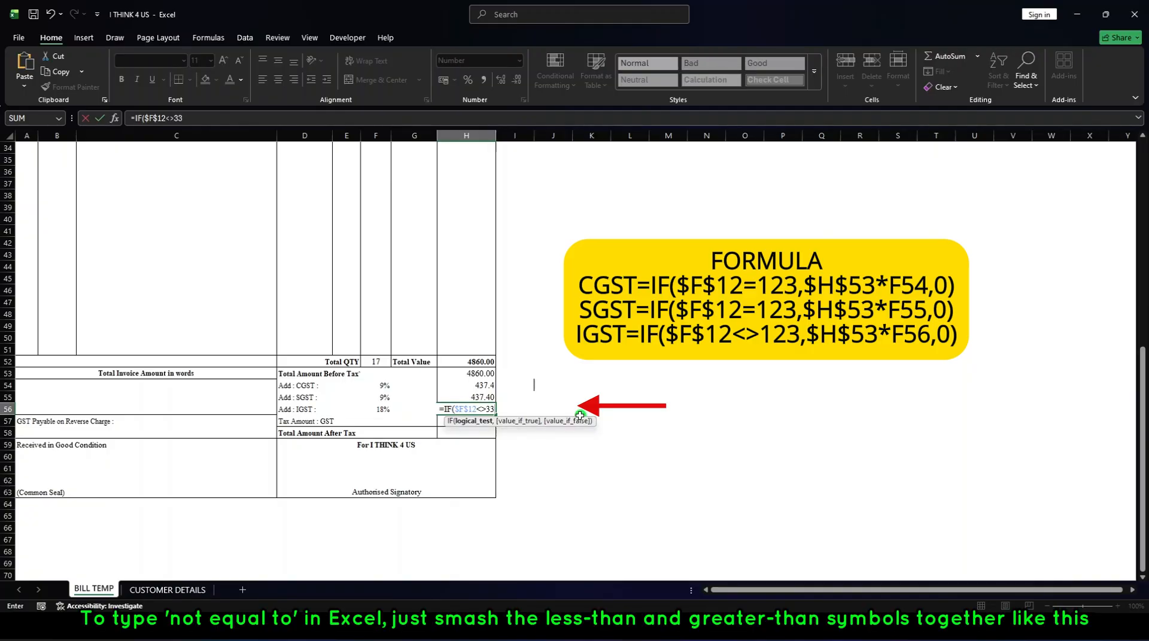
key("BackSpace")
key("BackSpace")
type("123,")
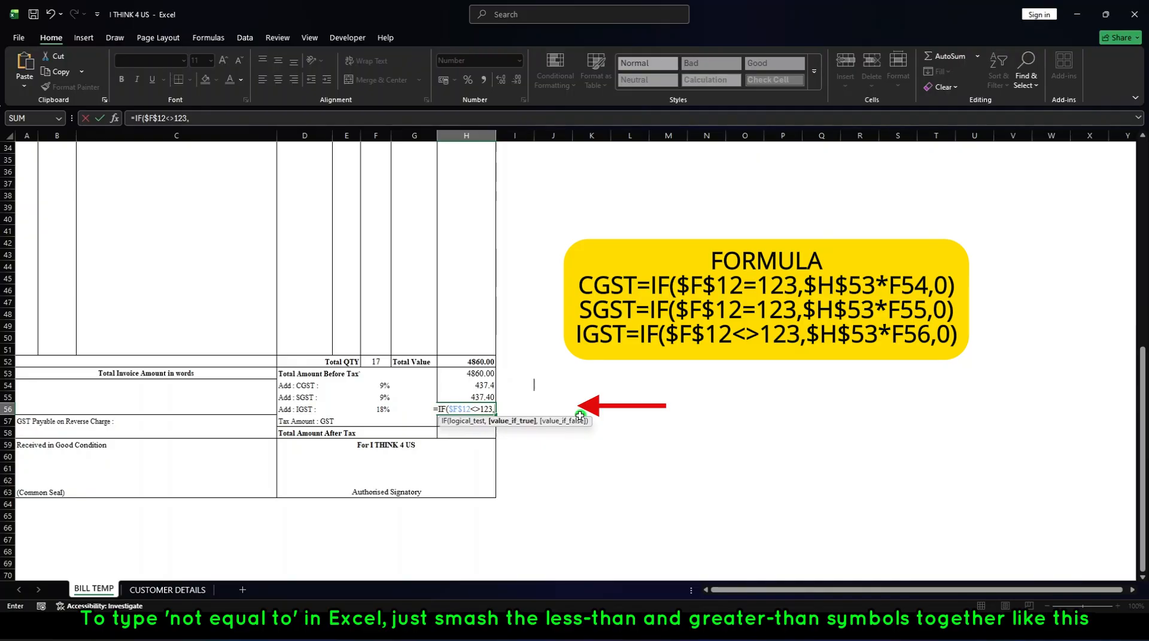
type("$")
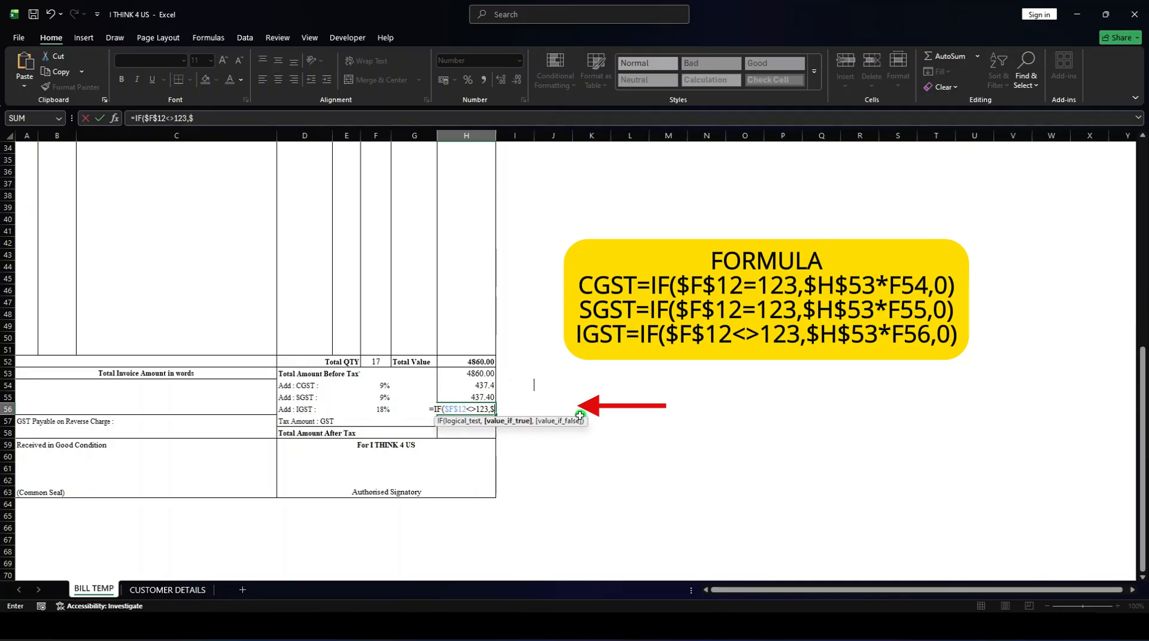
type("H")
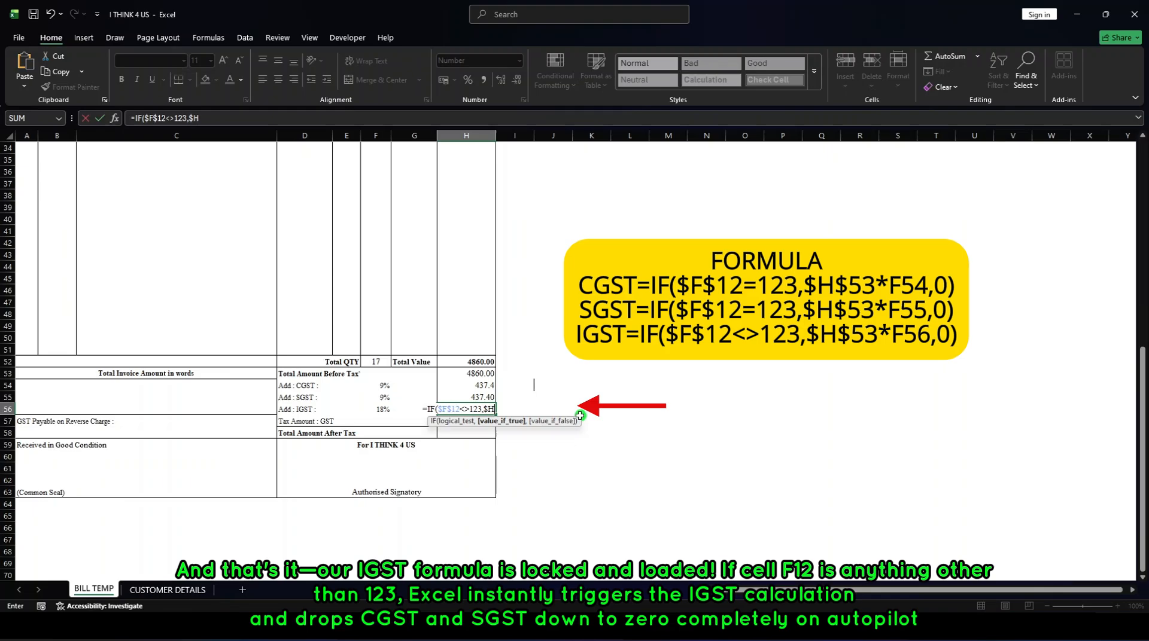
type("$")
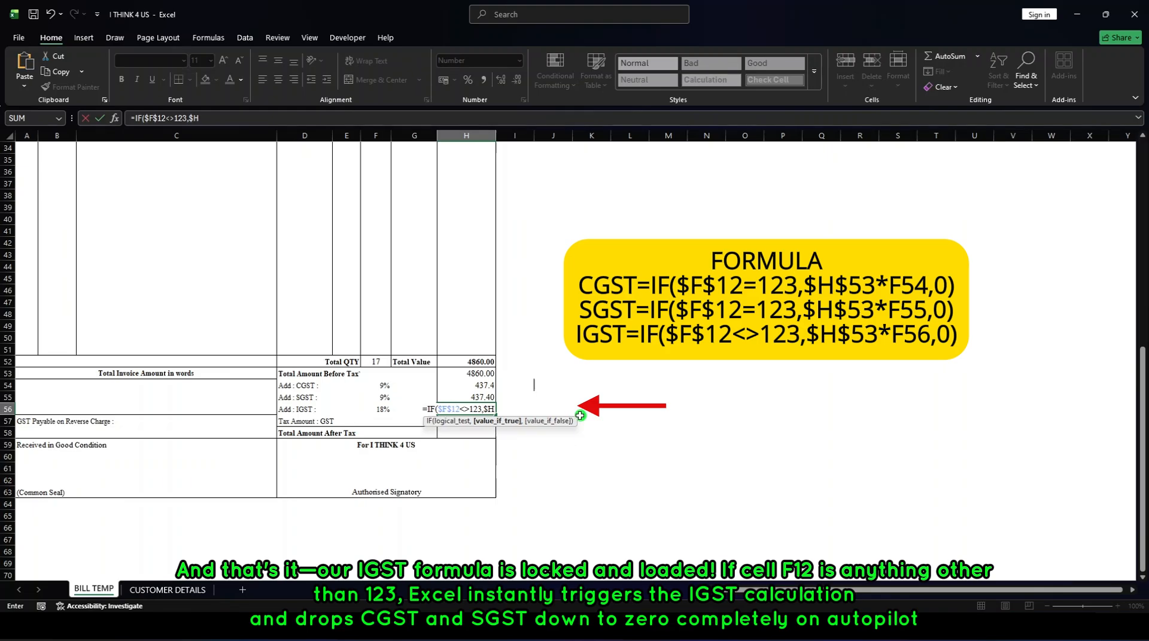
type("5")
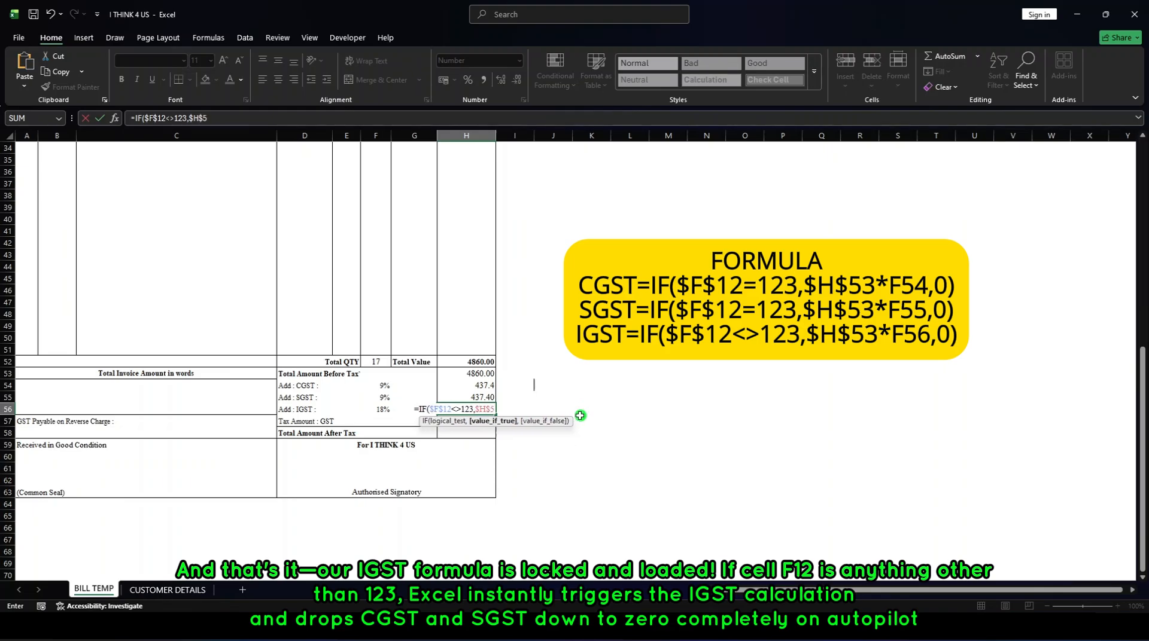
type("3*")
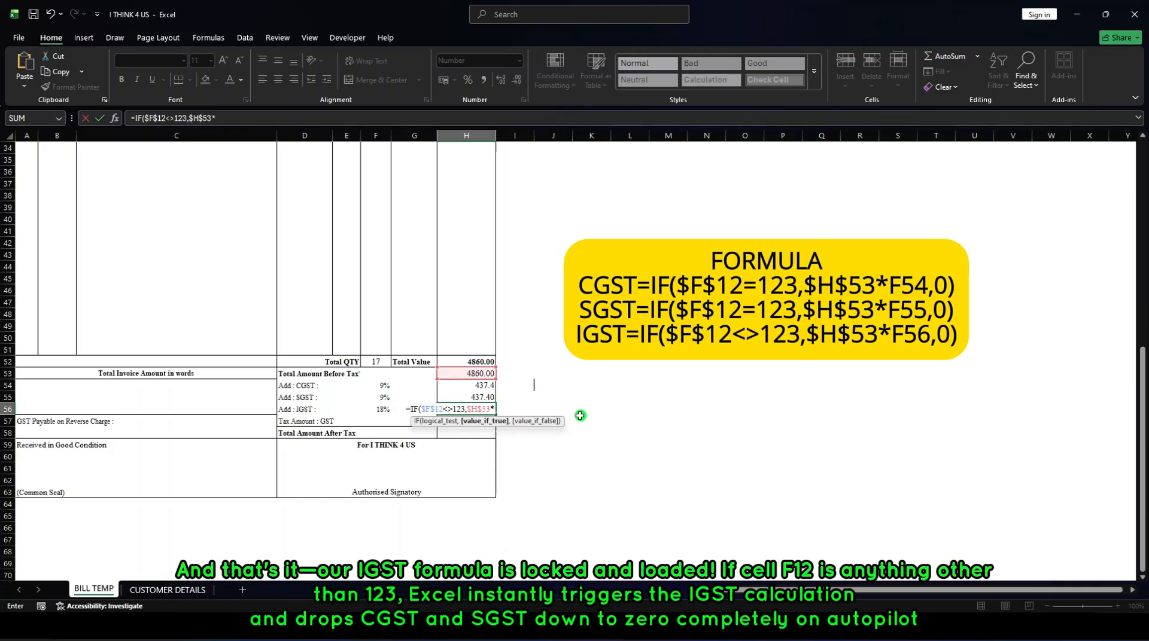
type("F56")
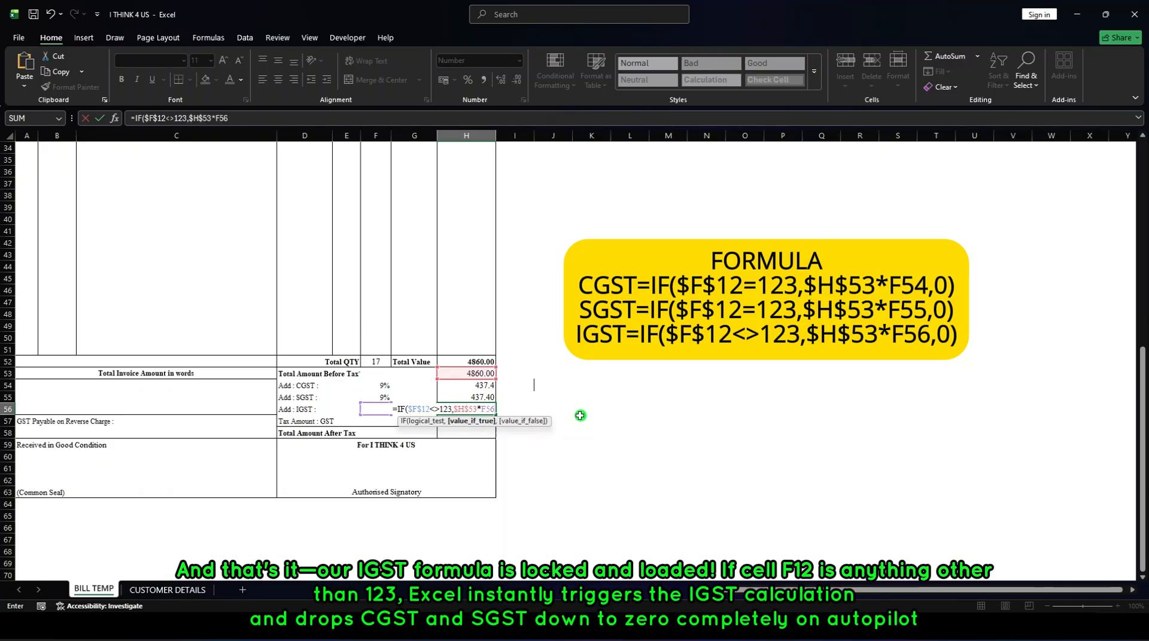
type(",0")
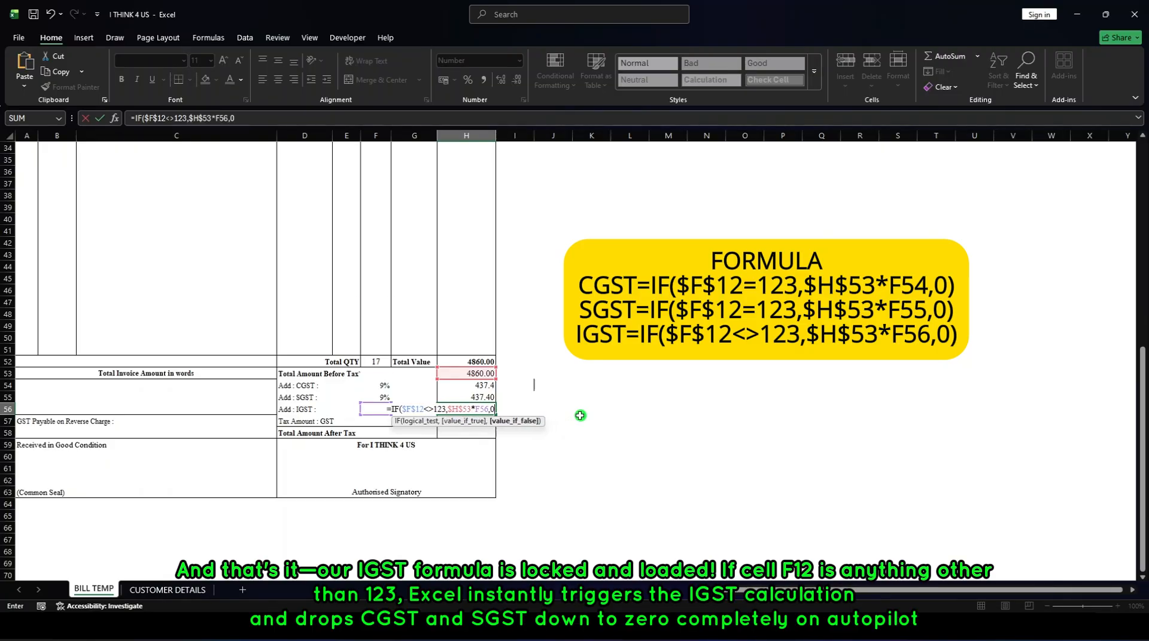
type(")")
key("Return")
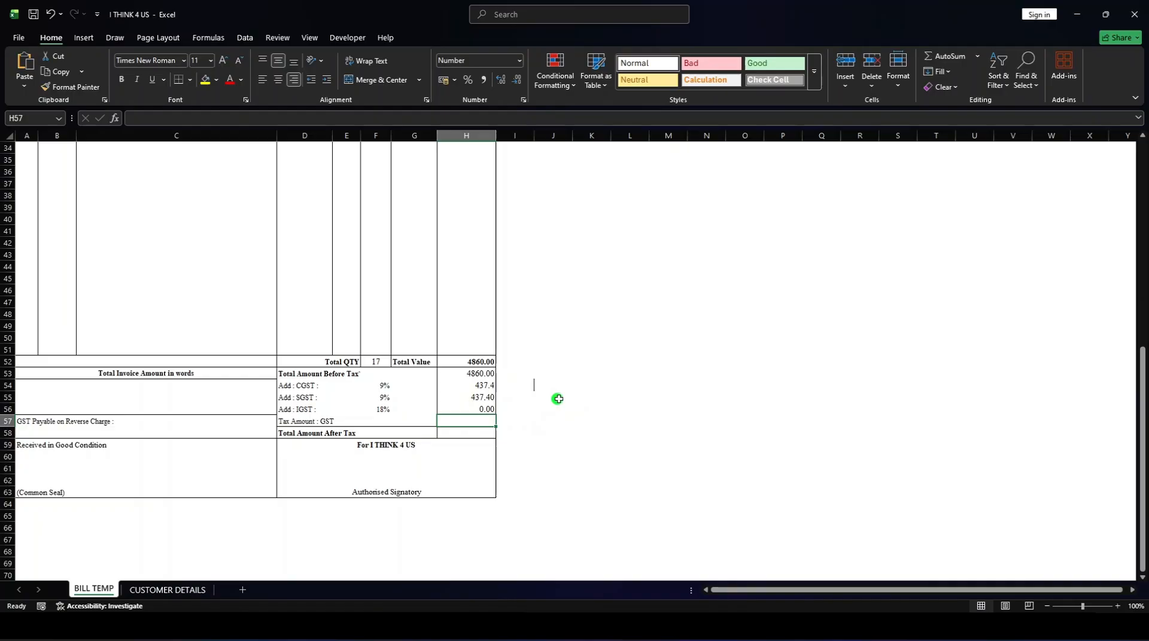
Switch the receiver's name in C14 to 2 COMPANY NAME and check the state code and the CGST, SGST and IGST amounts.
scroll(559, 398, "up", 6)
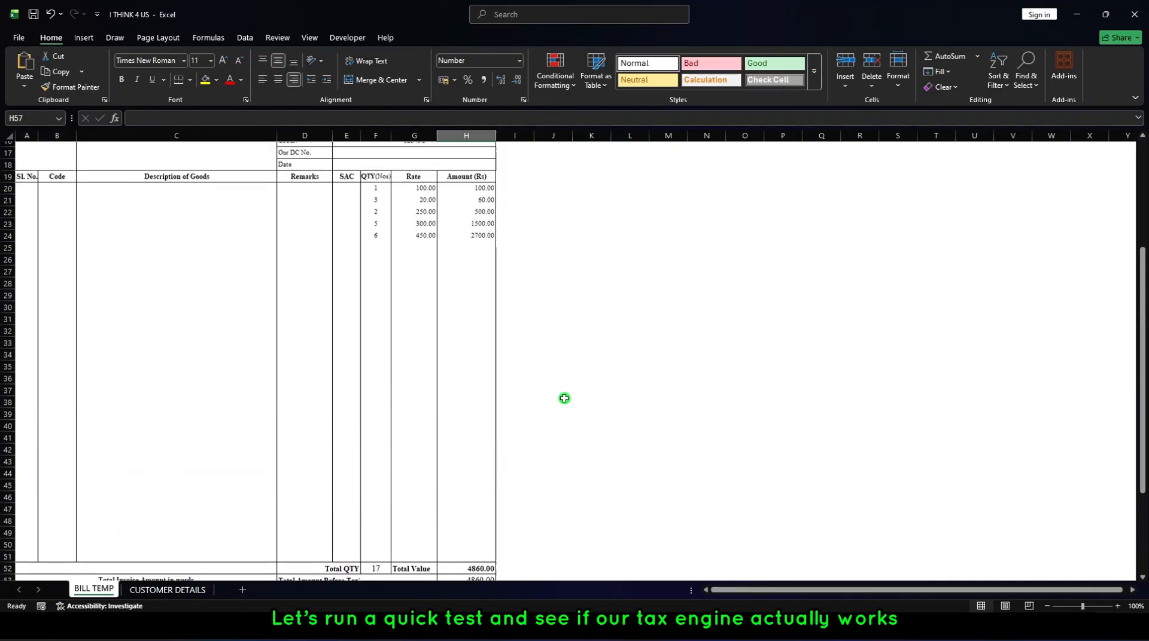
scroll(564, 398, "up", 3)
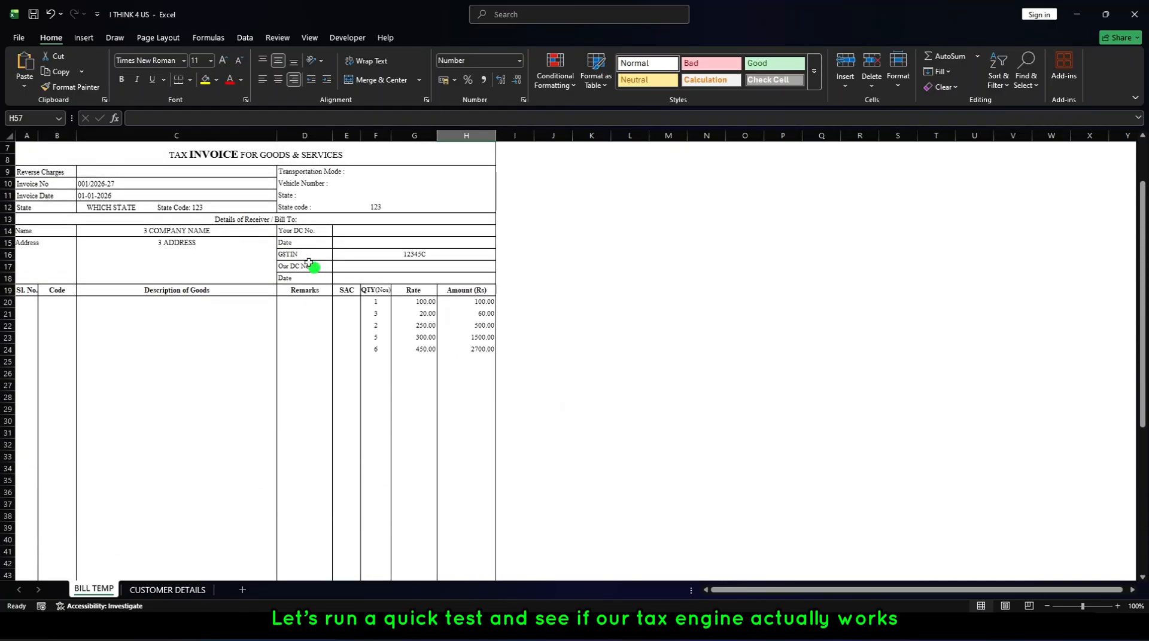
left_click(175, 231)
left_click(280, 231)
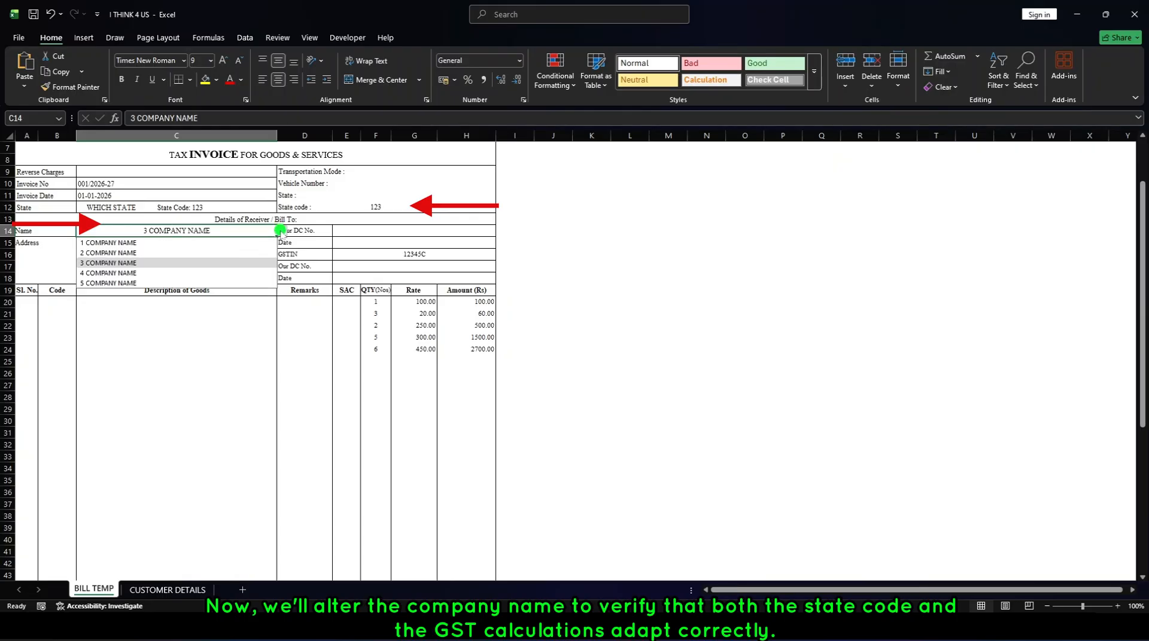
left_click(239, 253)
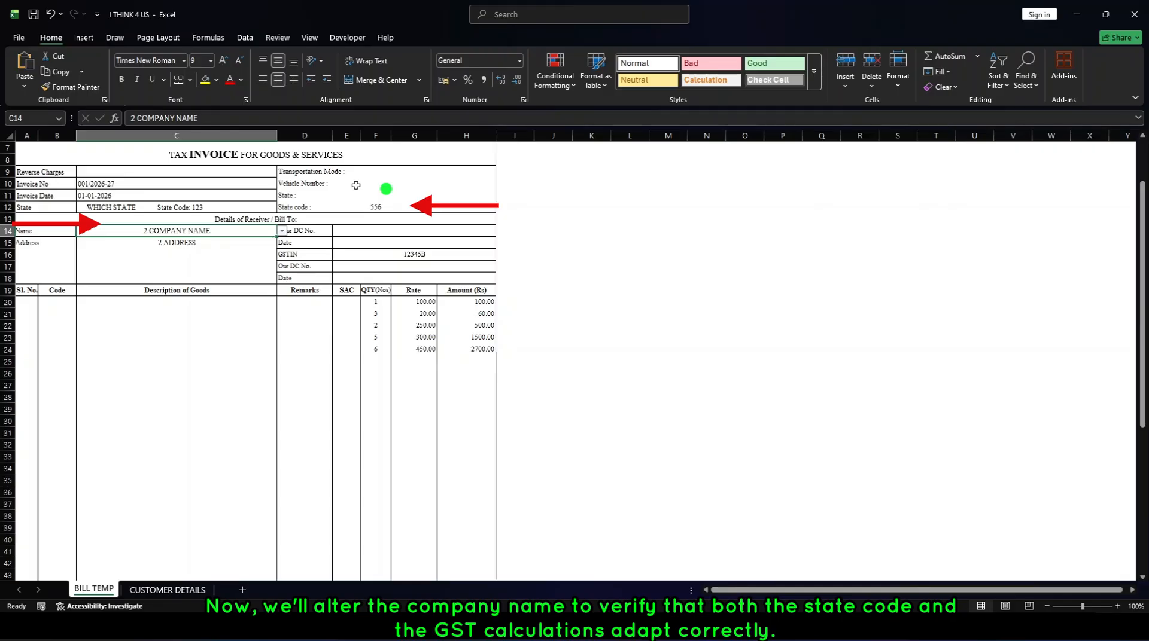
scroll(356, 186, "down", 6)
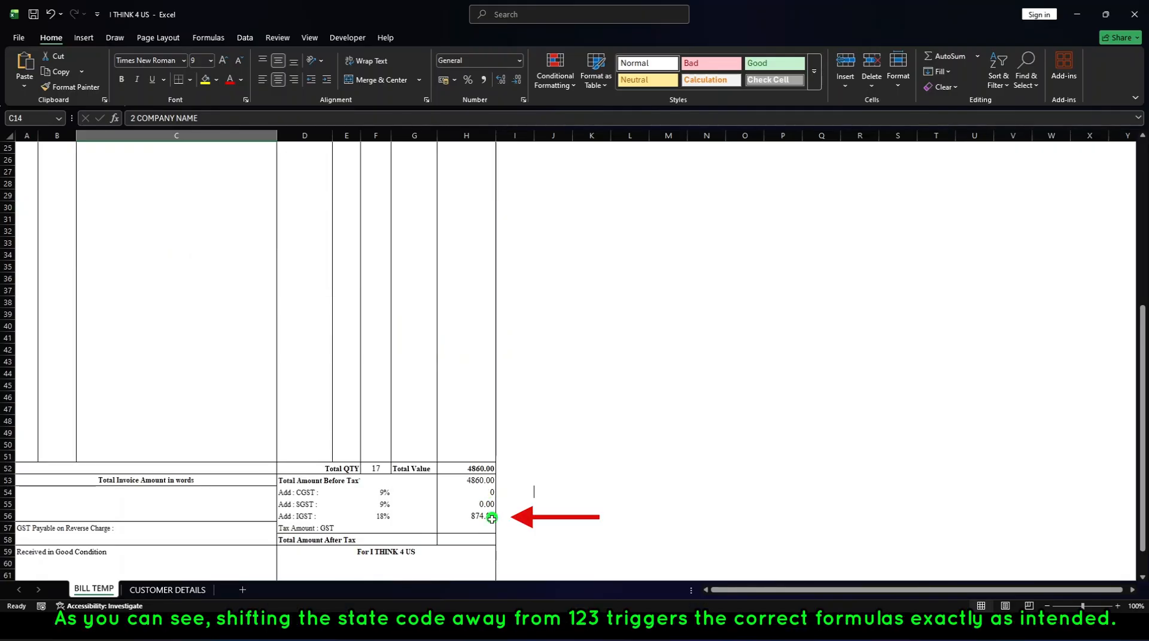
Set the receiver's name in C14 to 1 COMPANY NAME and check how the tax amounts in H54:H56 respond.
scroll(518, 444, "up", 6)
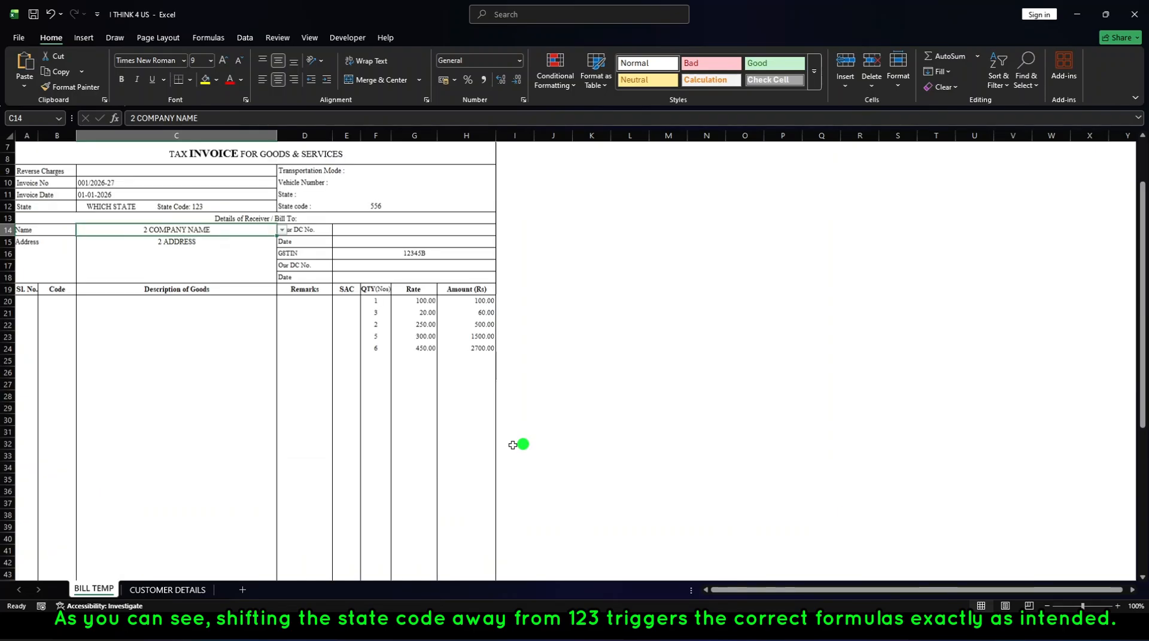
left_click(279, 233)
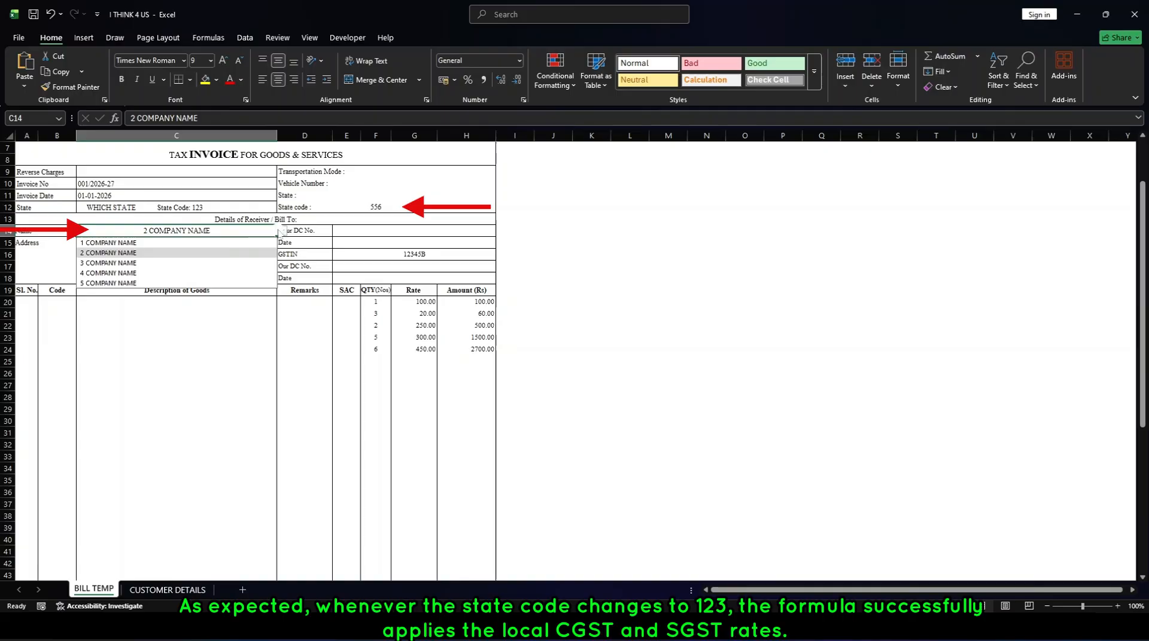
left_click(108, 242)
scroll(522, 403, "down", 6)
scroll(519, 409, "down", 1)
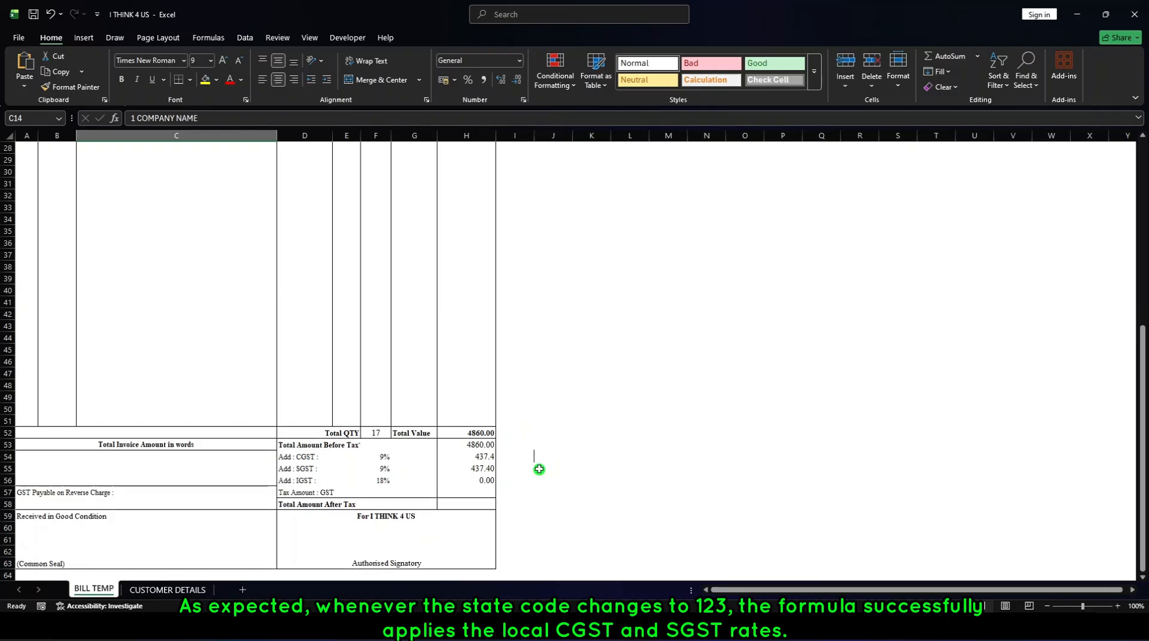
scroll(607, 449, "up", 7)
scroll(607, 449, "down", 10)
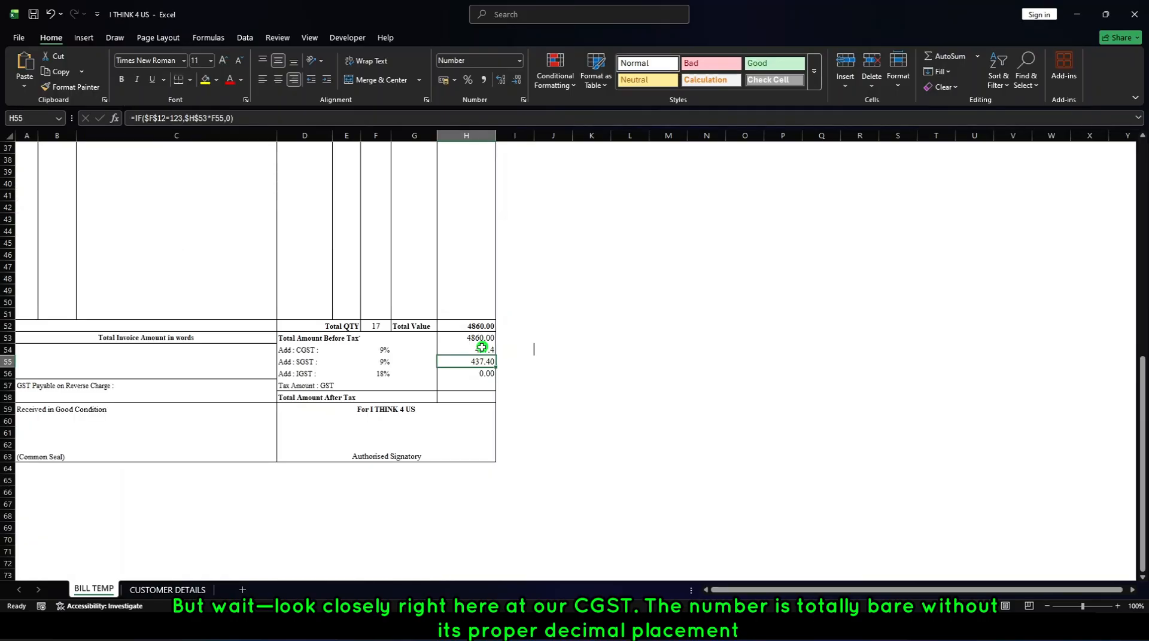
Format the CGST amount in H54 to two decimals and sum H53:H56 with a SUM formula in the Total Amount After Tax cell H58.
left_click(482, 351)
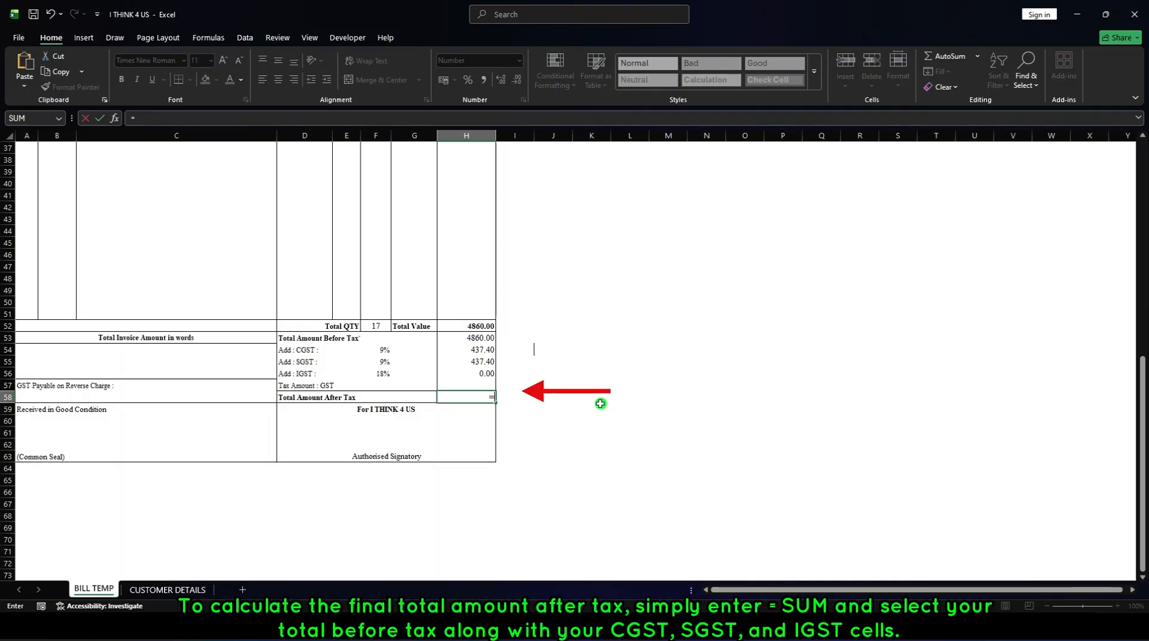
type("SUM(")
left_click_drag(473, 338, 479, 372)
key("Return")
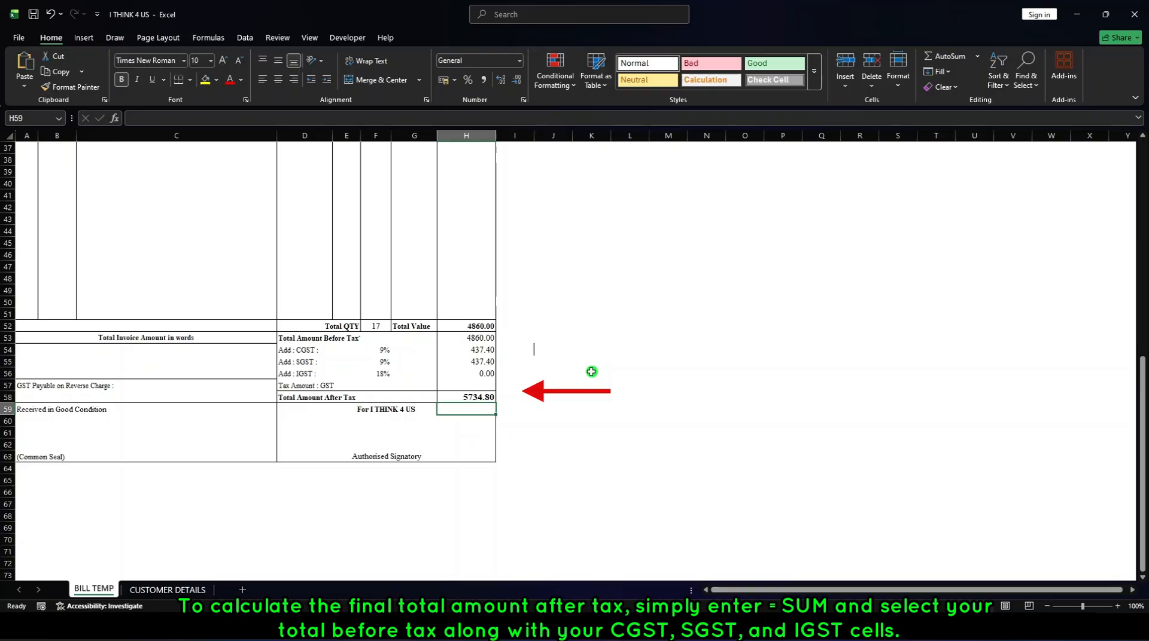